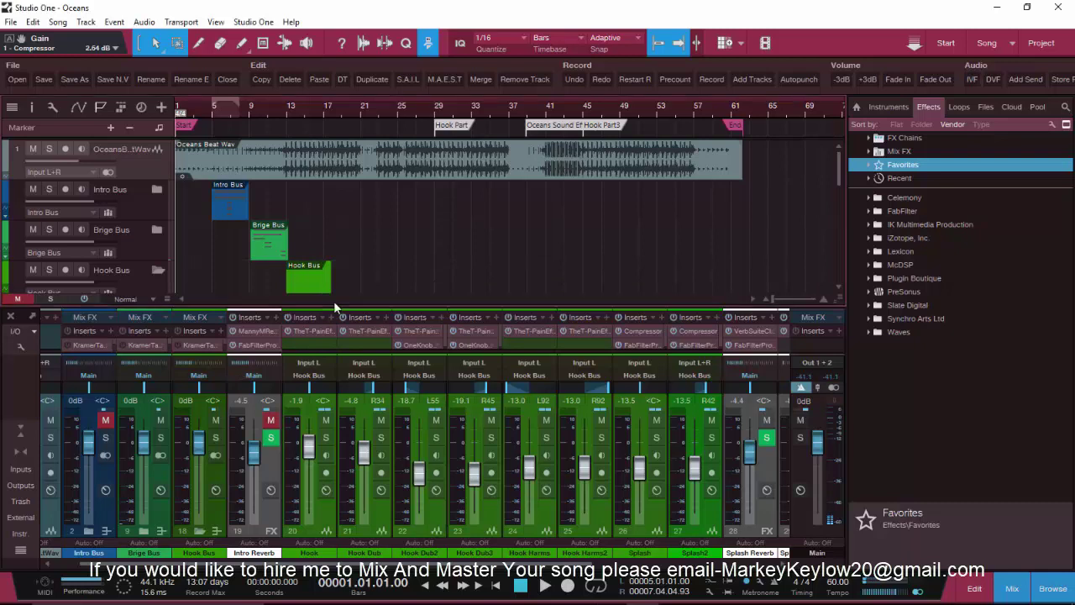
# Unmute the Intro Bus while the song plays, and stop playback
pyautogui.press('space')
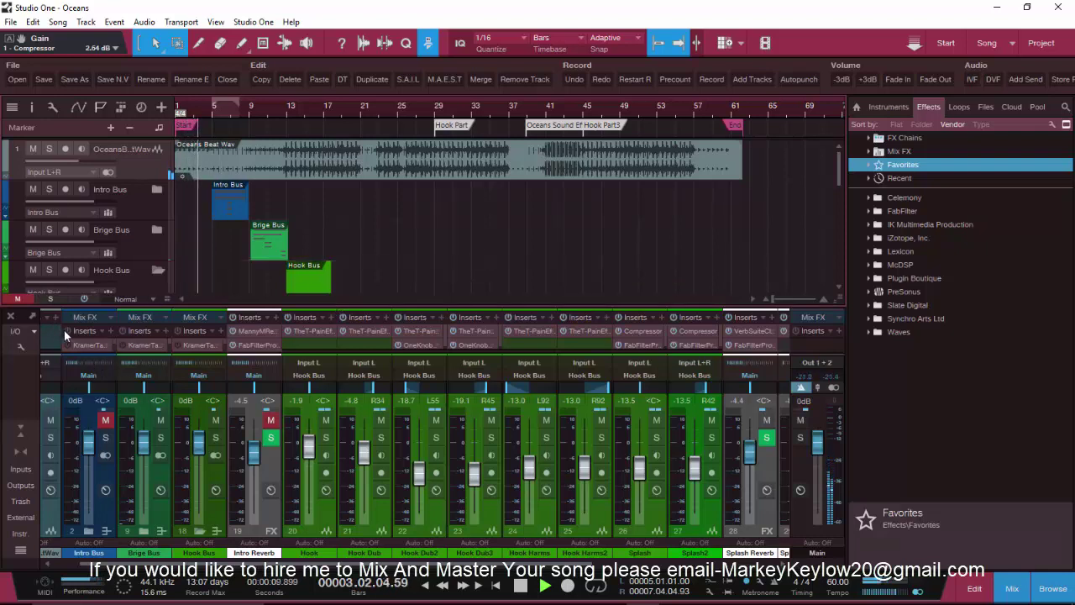
pyautogui.click(105, 420)
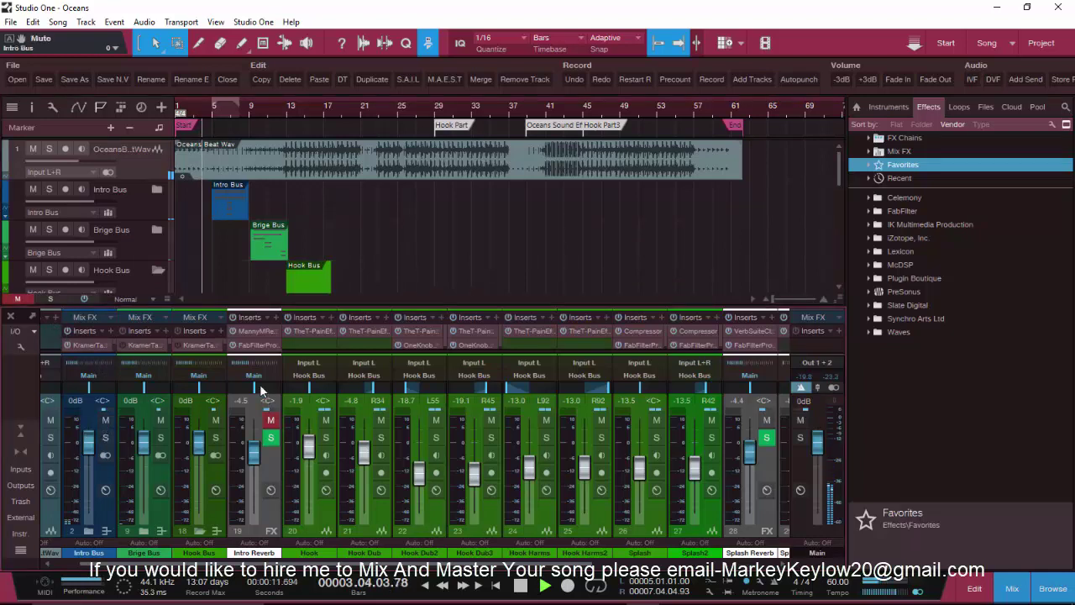
pyautogui.press('space')
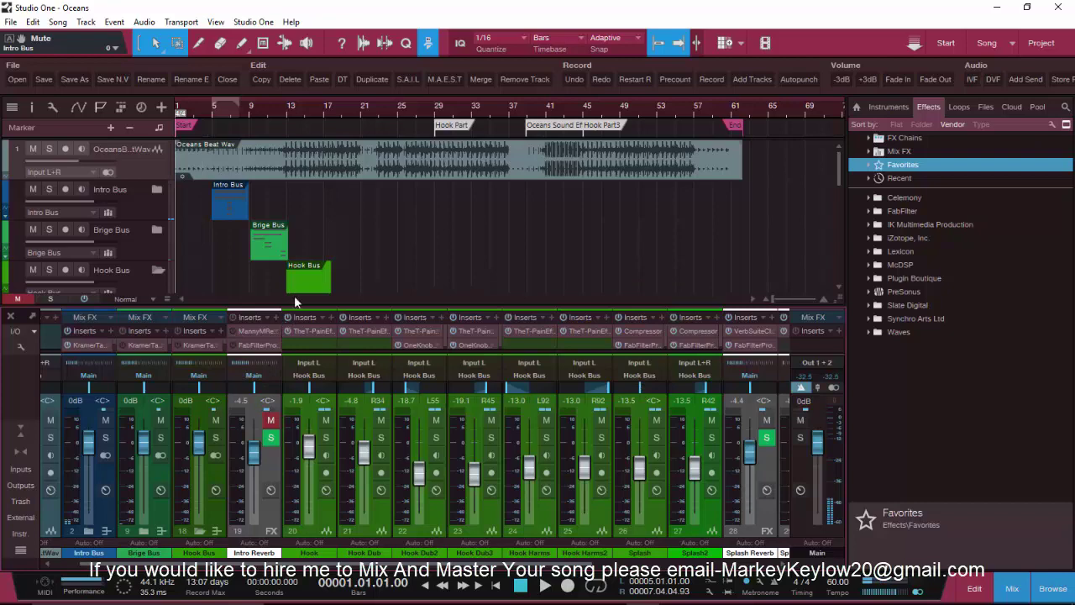
# Enlarge the mixer and bypass the inserts on all channels from Hook through Splash together
pyautogui.moveTo(295, 301); pyautogui.dragTo(285, 78)
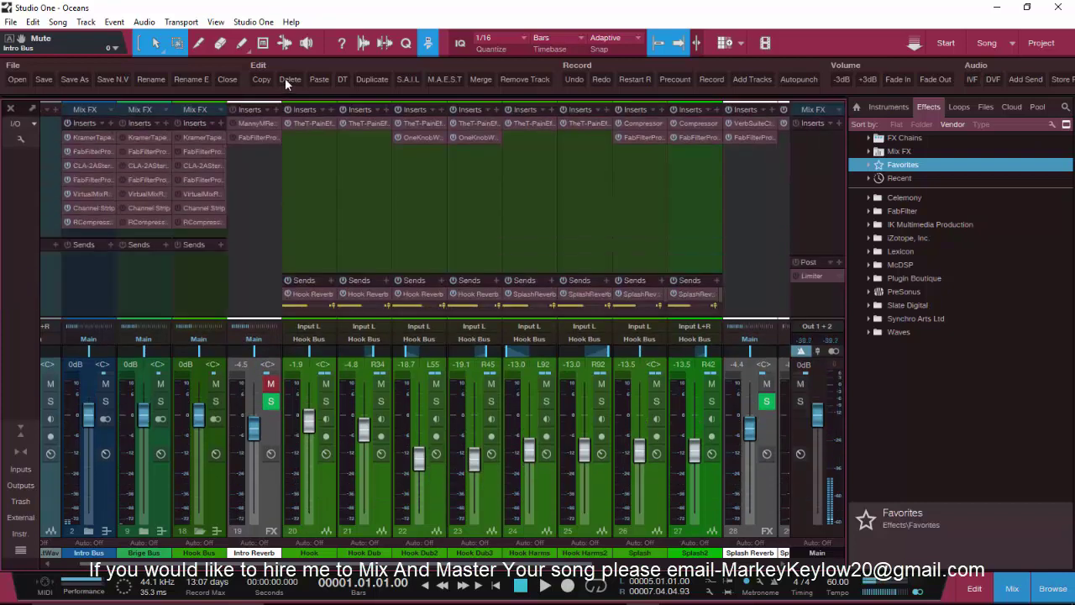
pyautogui.click(320, 231)
pyautogui.hotkey('shift', 'alt', 'k')
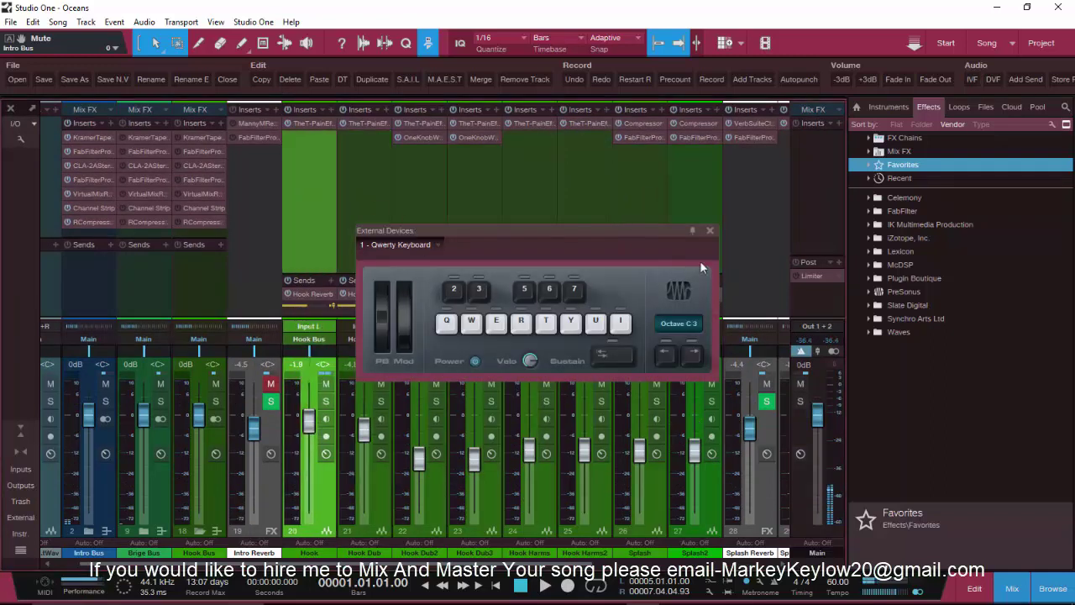
pyautogui.click(710, 231)
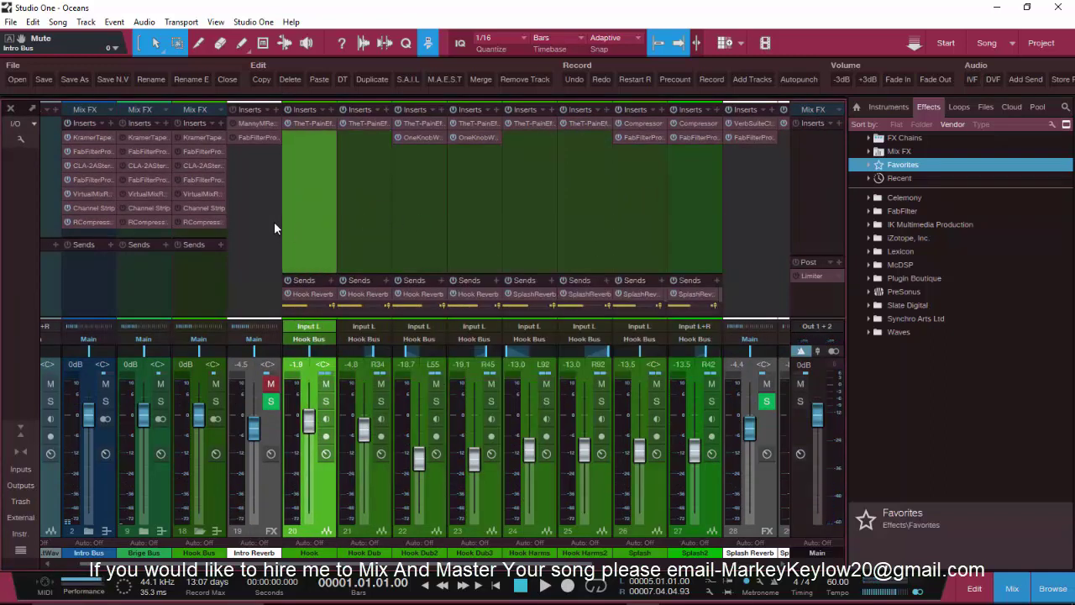
pyautogui.keyDown('shift'); pyautogui.click(639, 223); pyautogui.keyUp('shift')
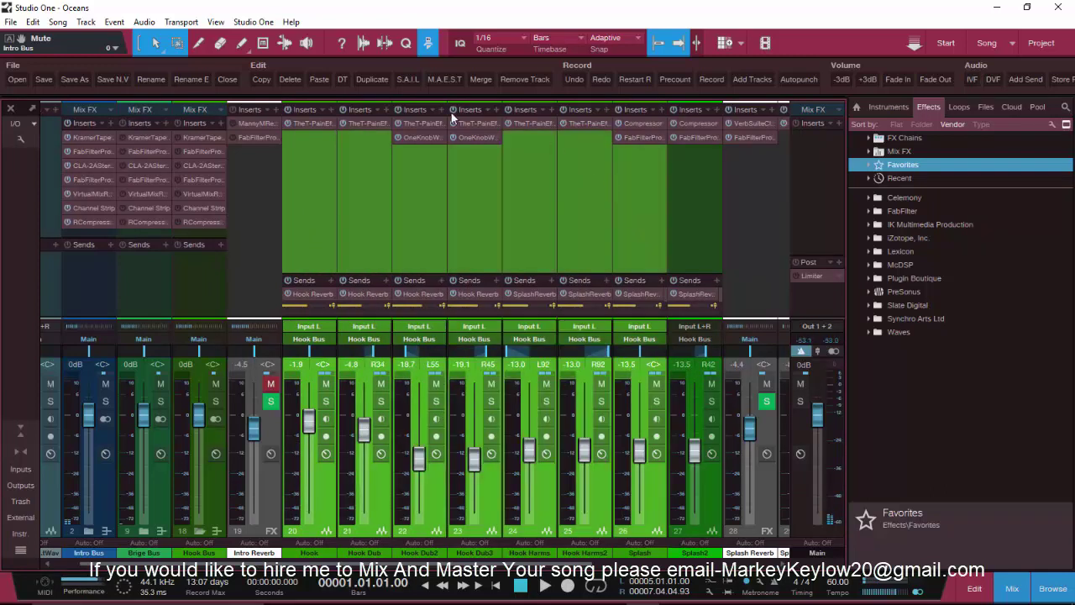
# Bypass the inserts on the Splash2 and Splash Reverb channels together
pyautogui.click(701, 197)
pyautogui.keyDown('shift'); pyautogui.click(758, 180); pyautogui.keyUp('shift')
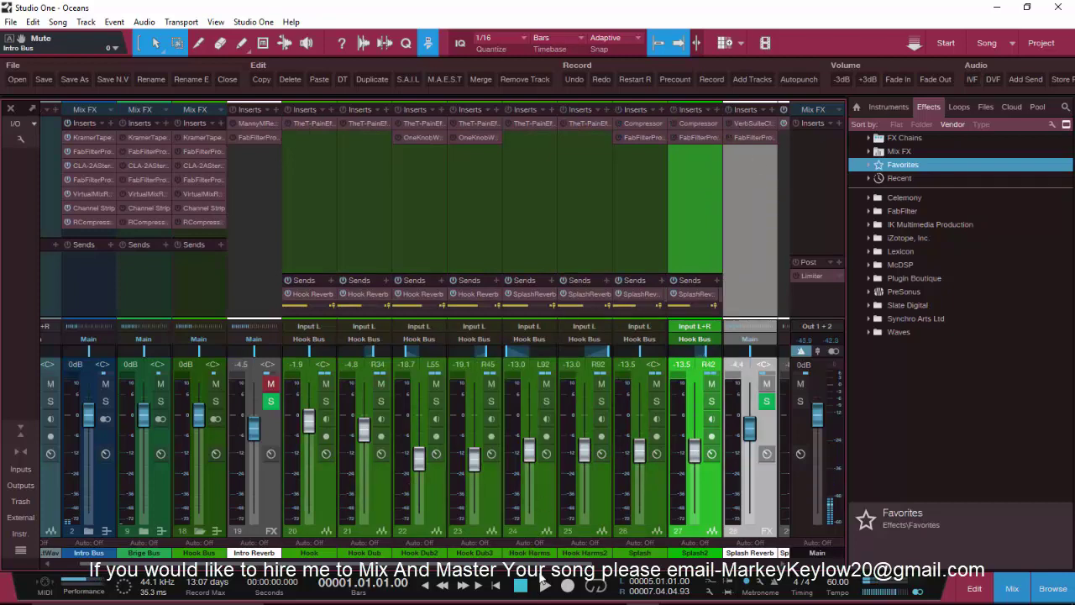
pyautogui.hscroll(4, 544, 568)
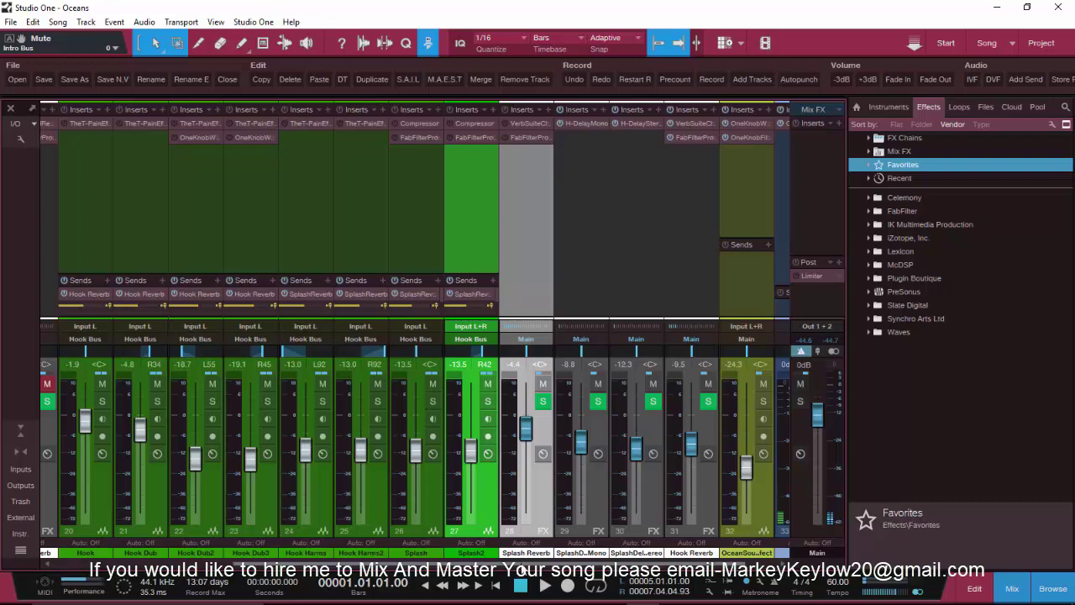
pyautogui.hscroll(-5, 291, 579)
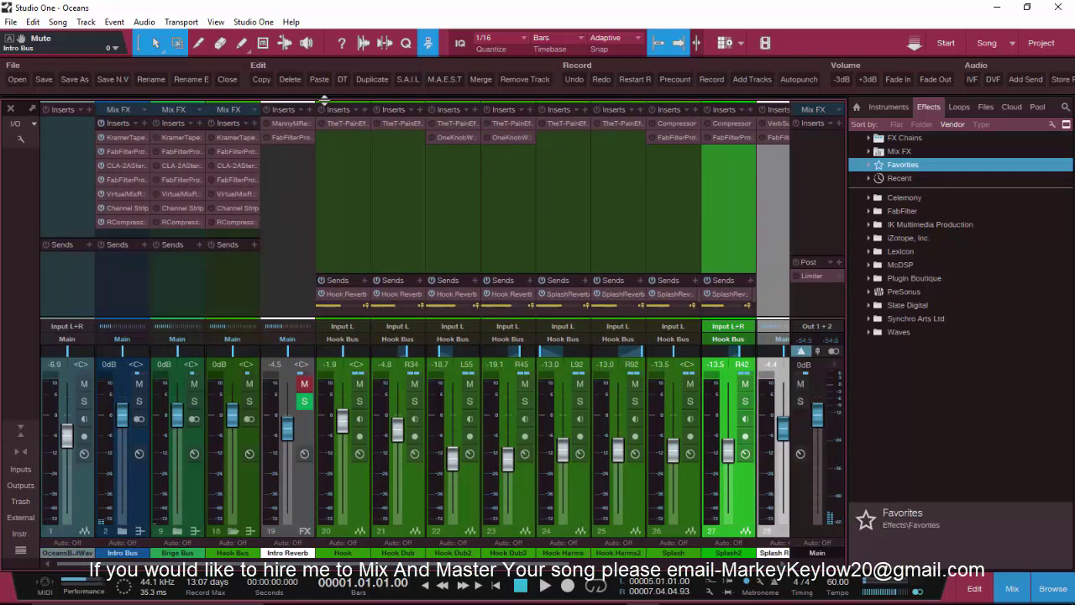
# Expand the Intro Bus channels in the mixer and play the song from the start through the intro section
pyautogui.moveTo(324, 102); pyautogui.dragTo(339, 234)
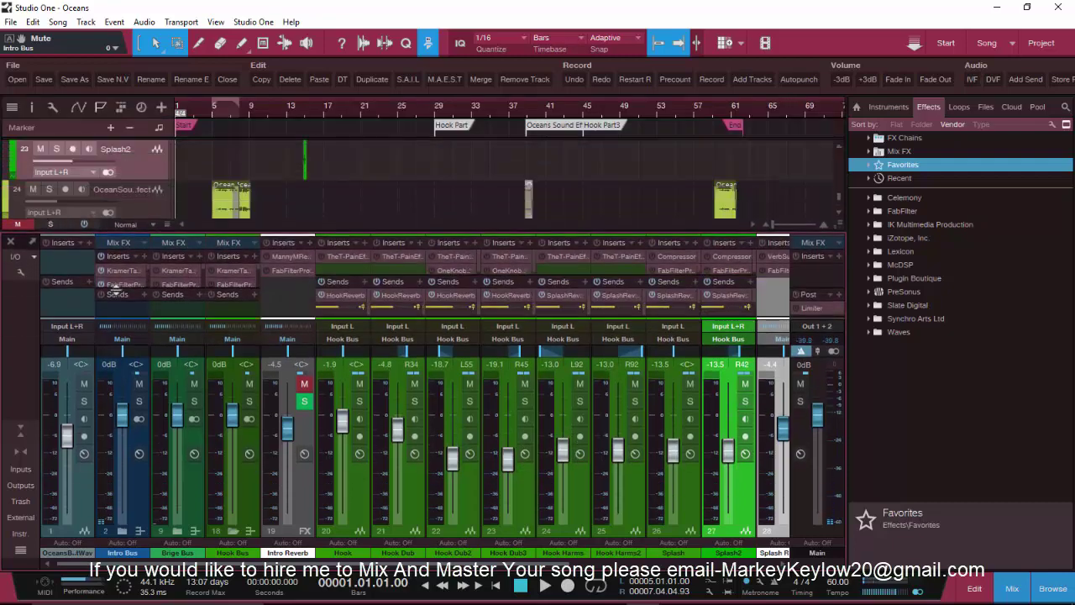
pyautogui.press('space')
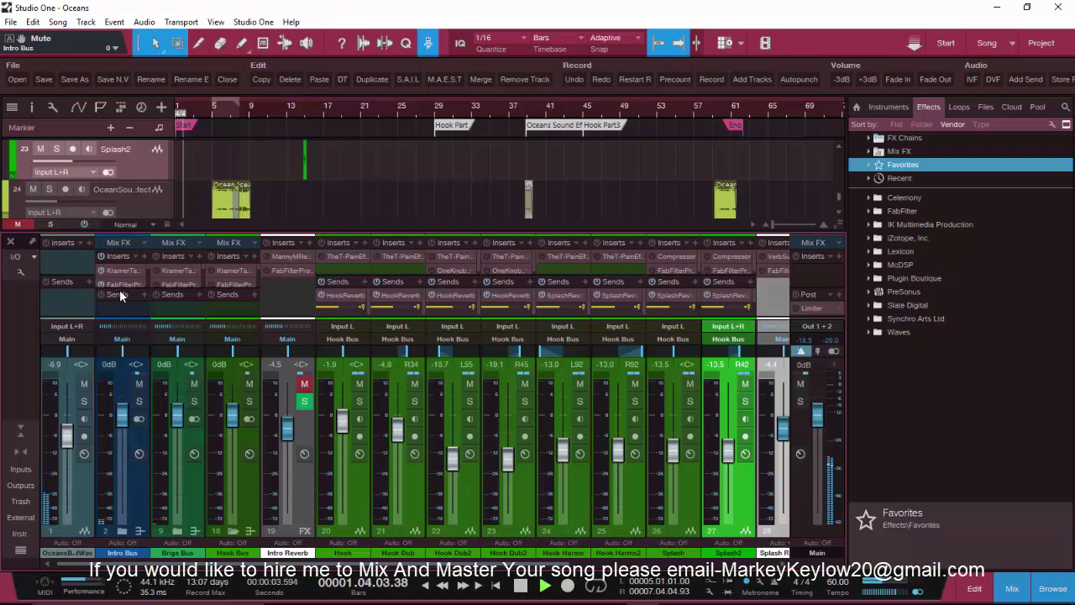
pyautogui.click(118, 531)
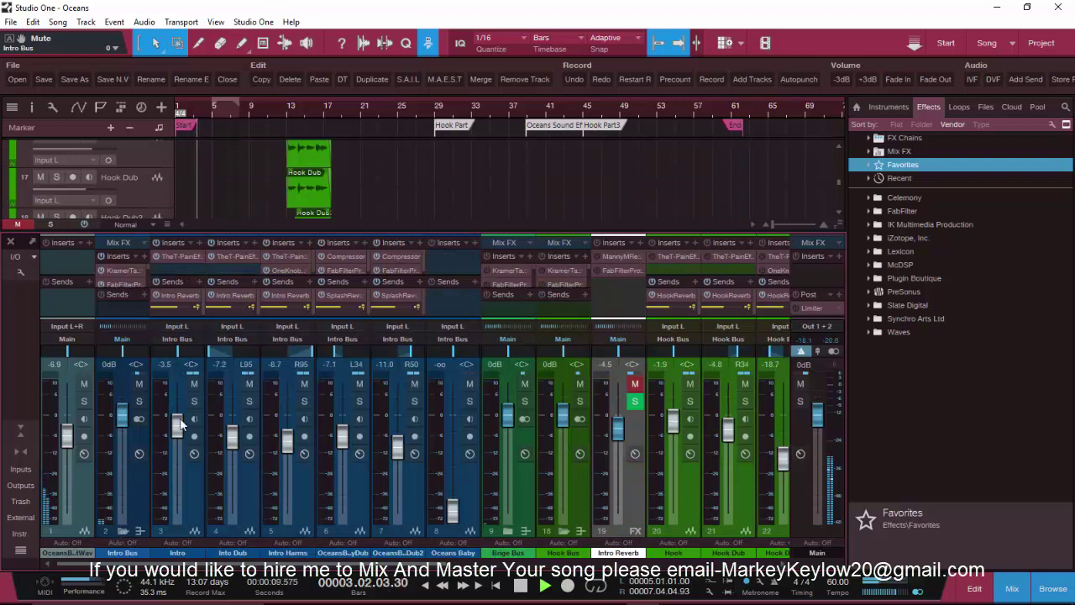
pyautogui.scroll(-3, 210, 176)
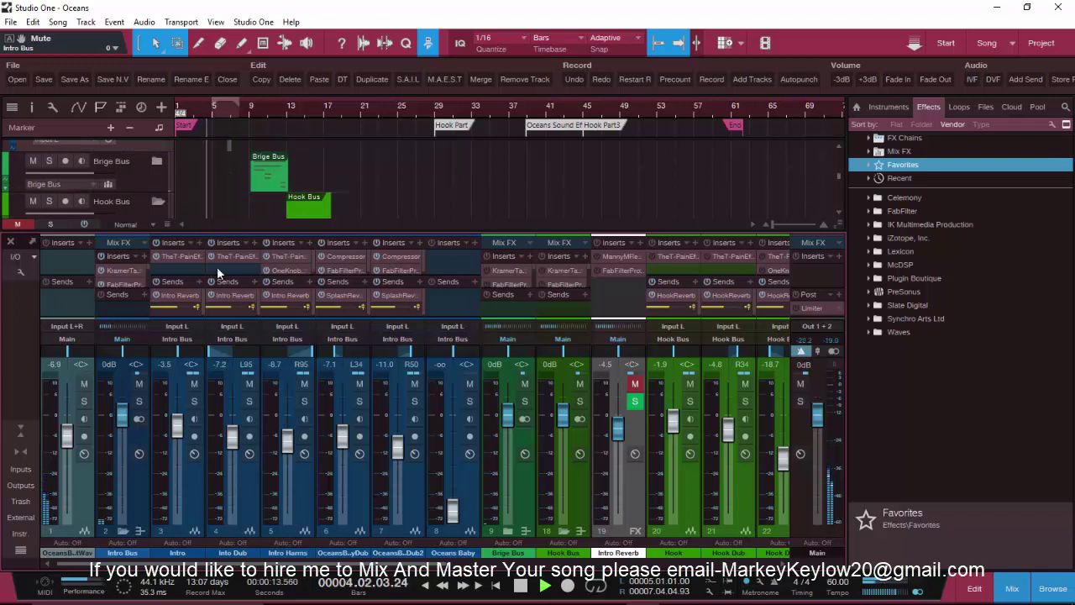
pyautogui.moveTo(216, 234); pyautogui.dragTo(216, 307)
pyautogui.scroll(5, 101, 218)
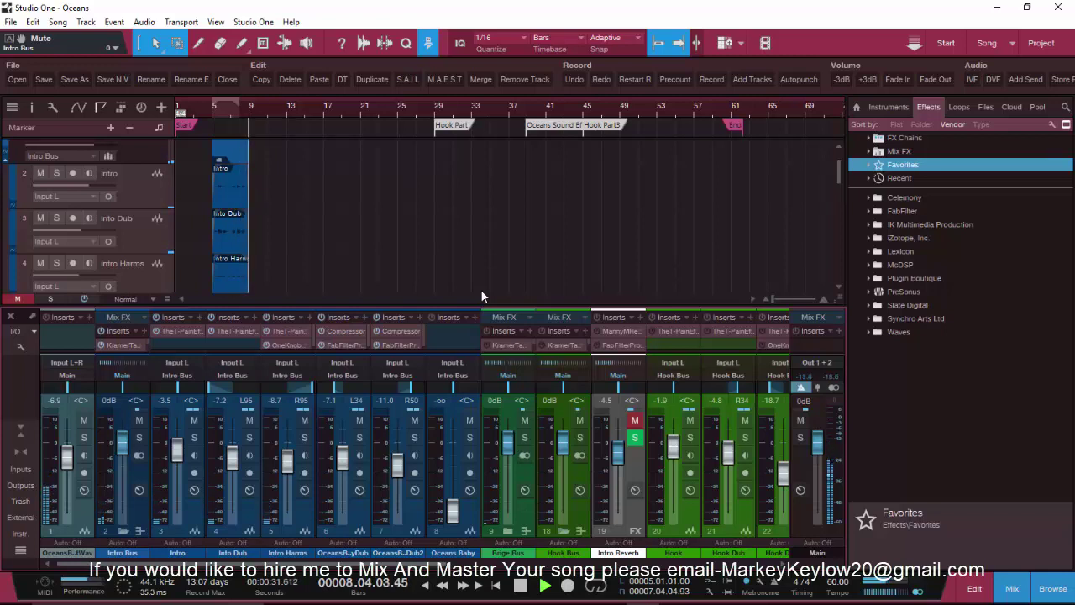
pyautogui.press('space')
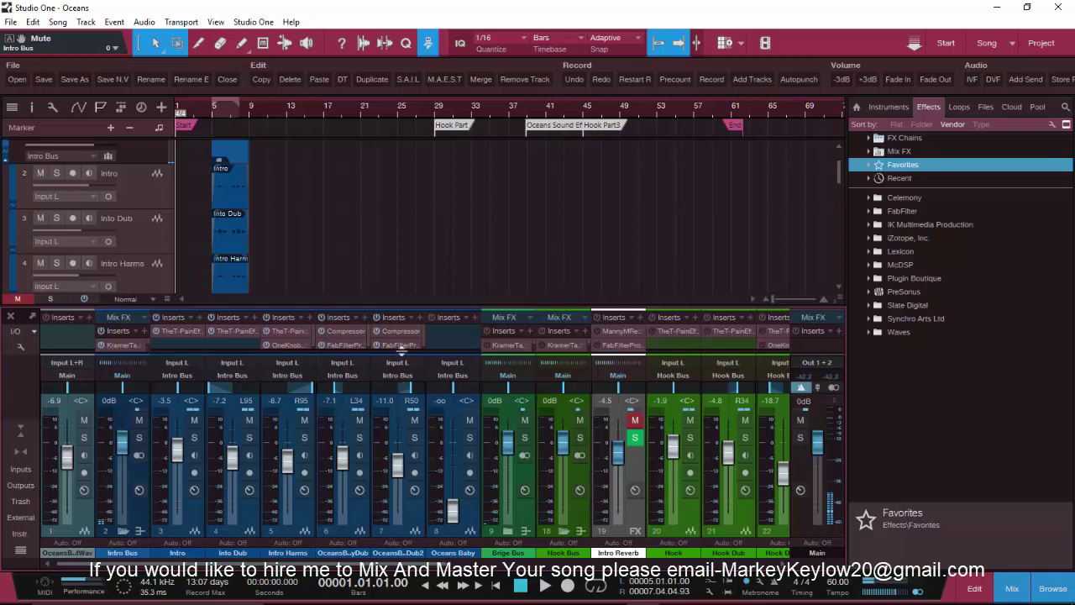
# Play the intro vocals from bar 6 with the timeline zoomed in on the Oceans dub clips
pyautogui.scroll(-5, 366, 241)
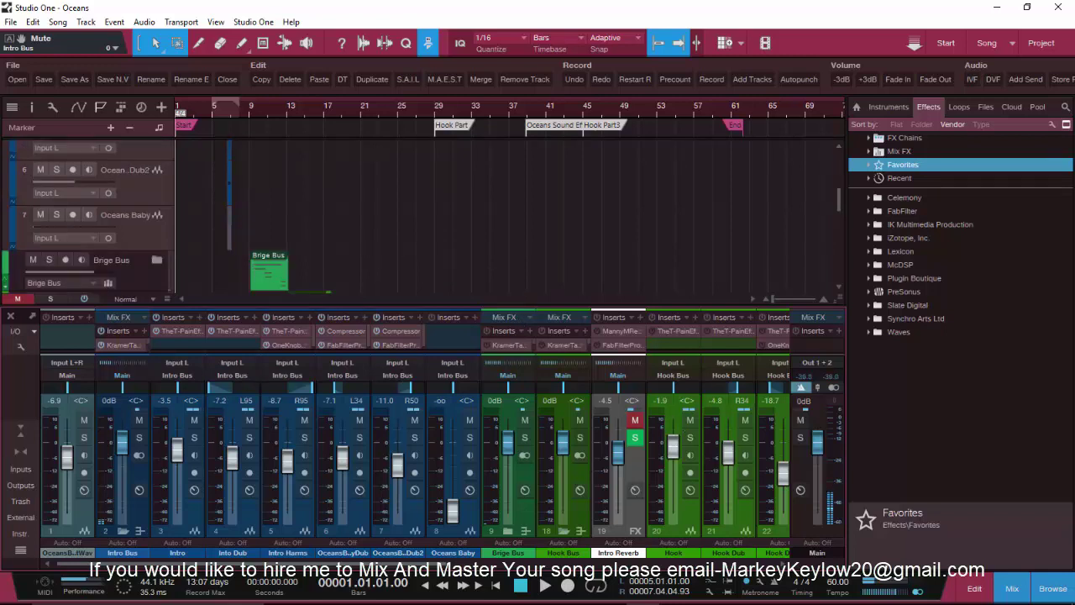
pyautogui.moveTo(546, 581)
pyautogui.scroll(3, 256, 216)
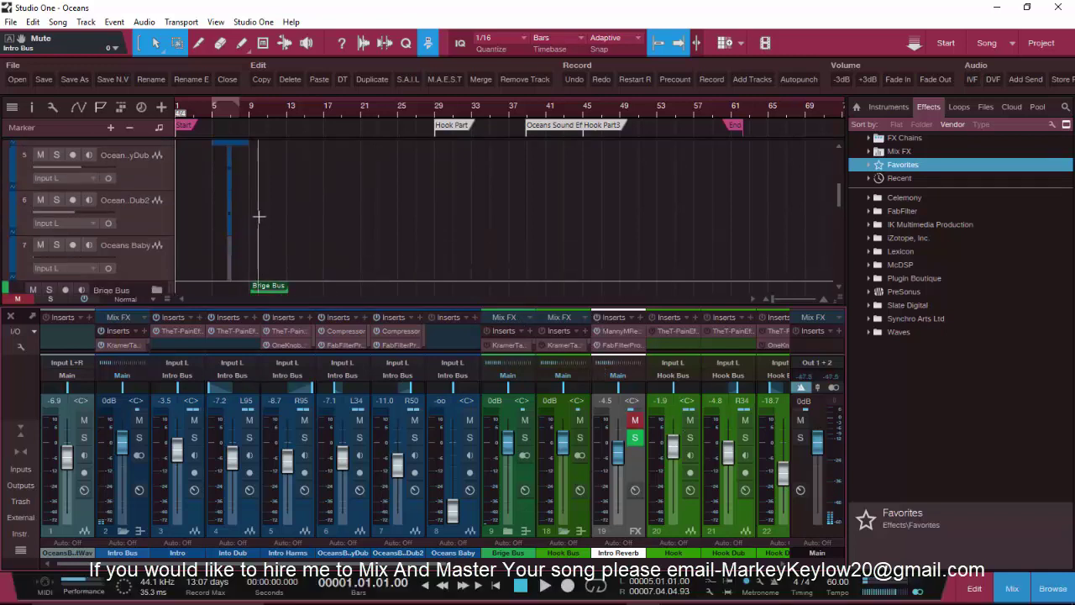
pyautogui.click(224, 113)
pyautogui.press('e')
pyautogui.press('space')
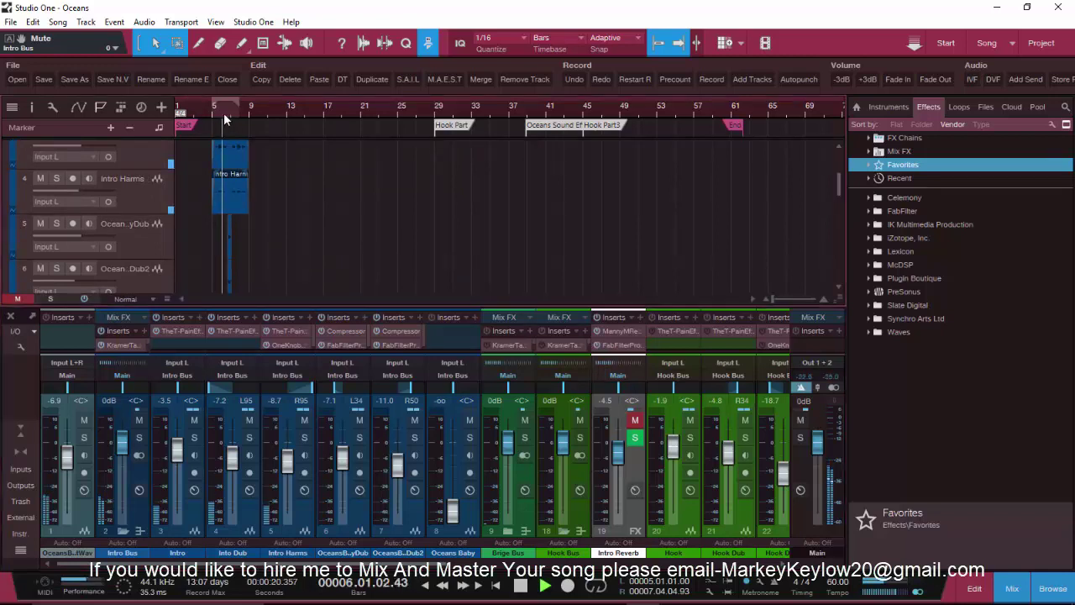
pyautogui.press('e')
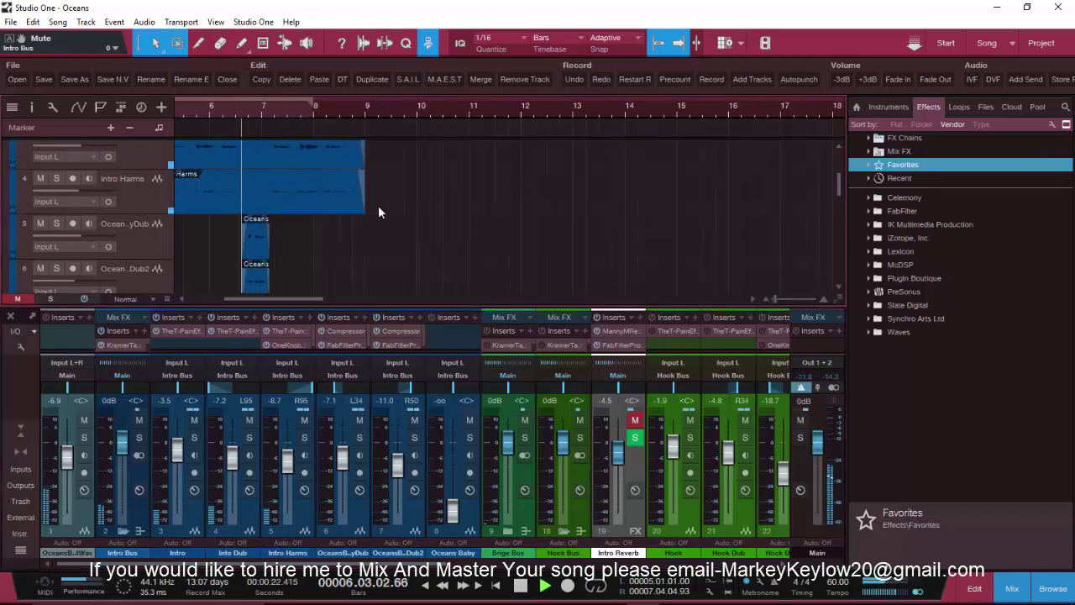
pyautogui.press('space')
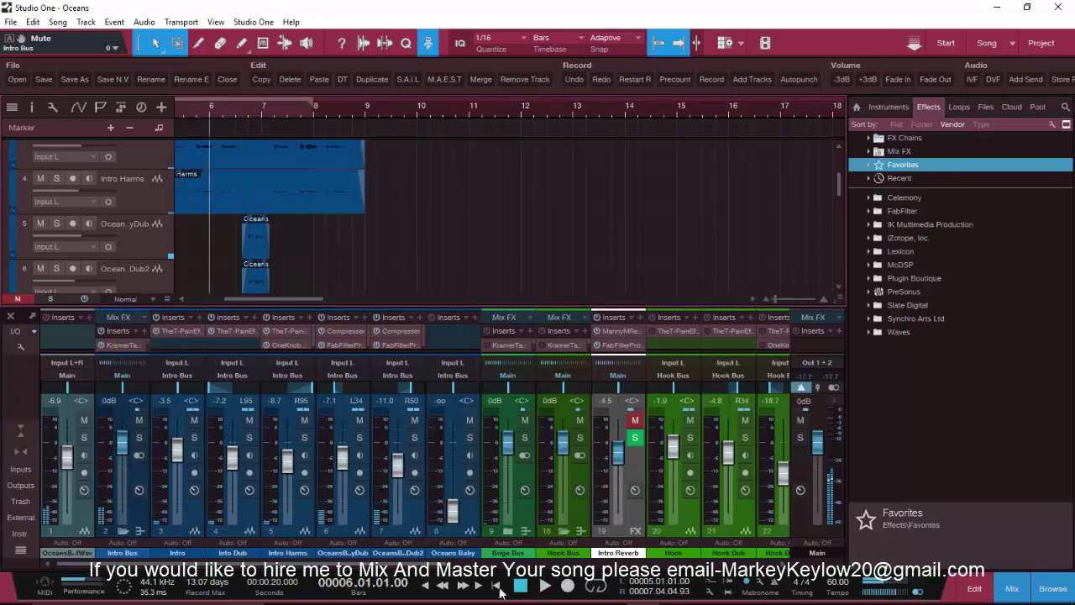
# Activate the inserts on Splash2 and Splash Reverb, and audition the intro dubs from bar 6
pyautogui.moveTo(399, 562); pyautogui.dragTo(640, 583)
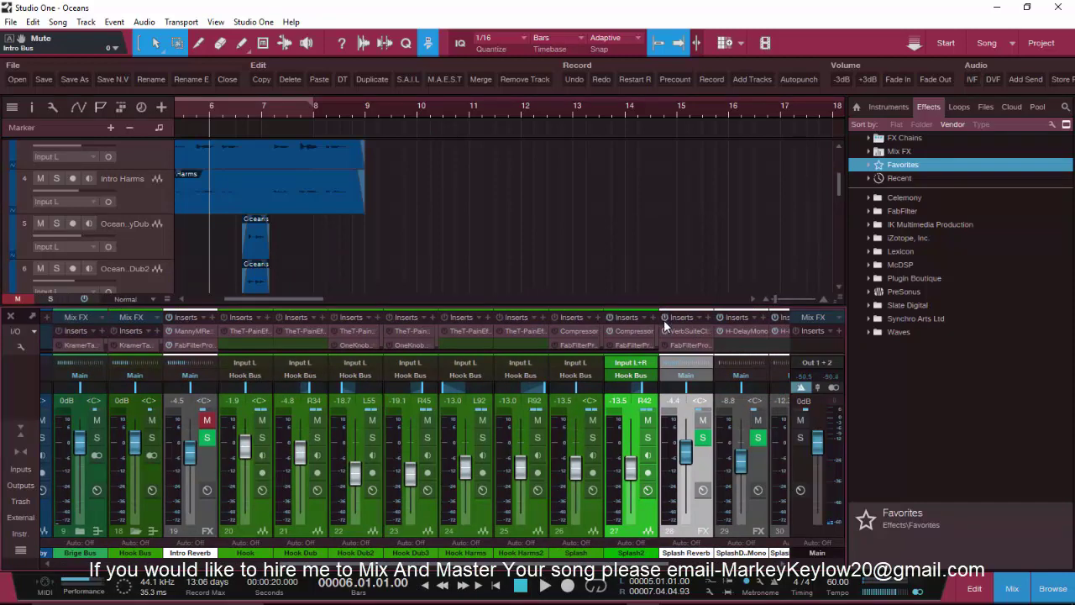
pyautogui.press('space')
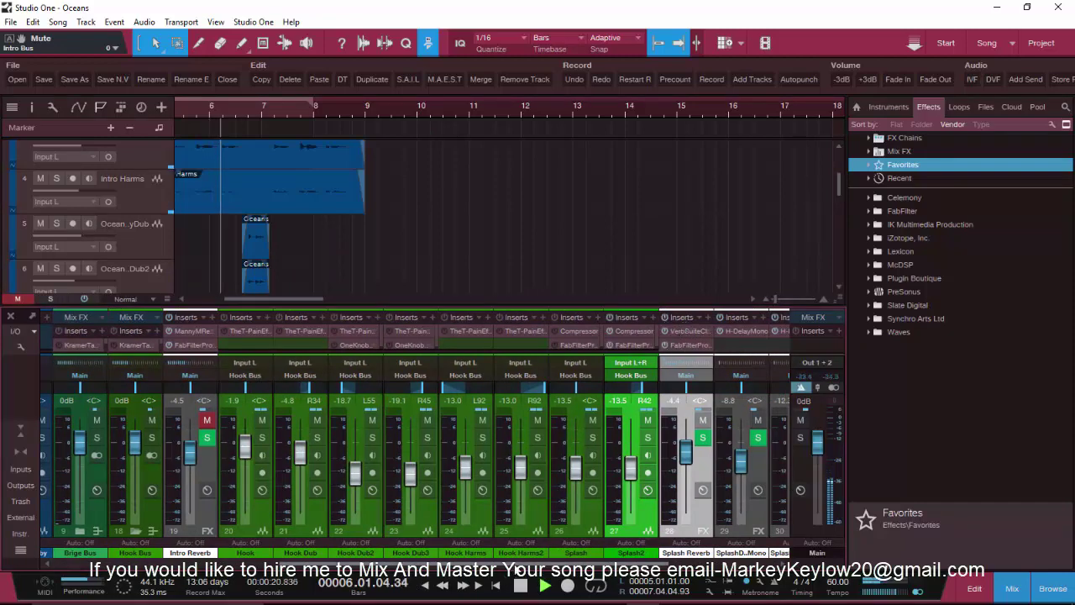
pyautogui.moveTo(518, 574); pyautogui.dragTo(355, 572)
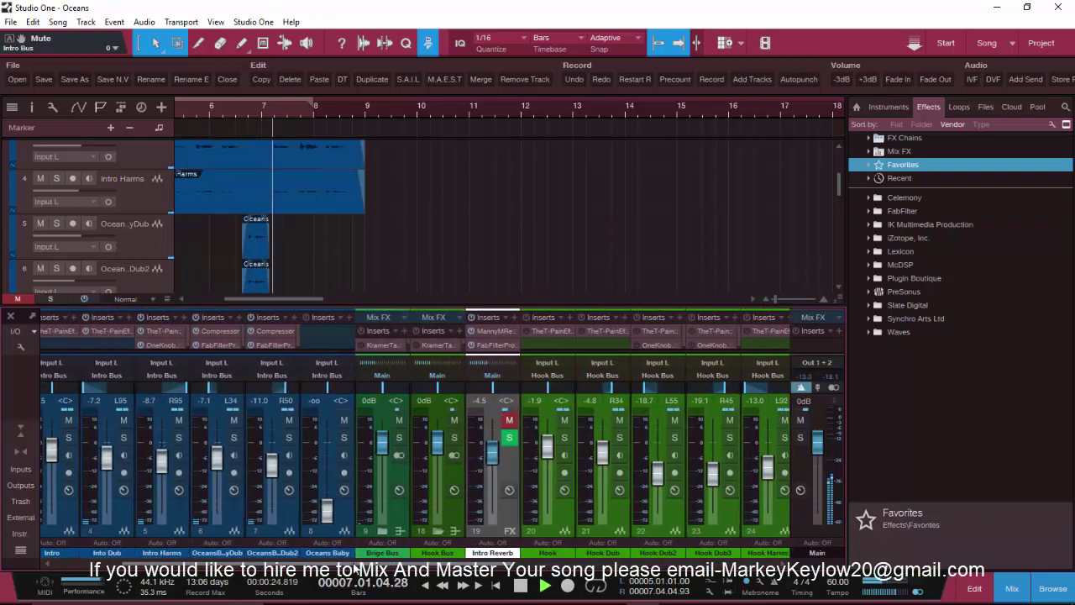
pyautogui.press('space')
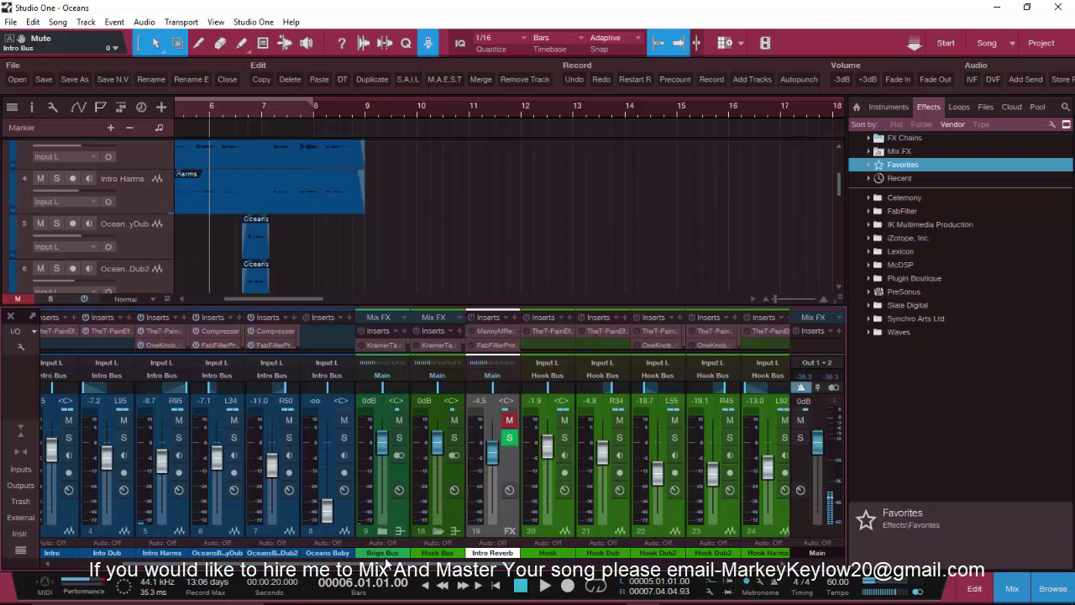
# Collapse the Intro Bus channels in the mixer and play the song from bar 5, beat 2
pyautogui.moveTo(385, 564); pyautogui.dragTo(260, 565)
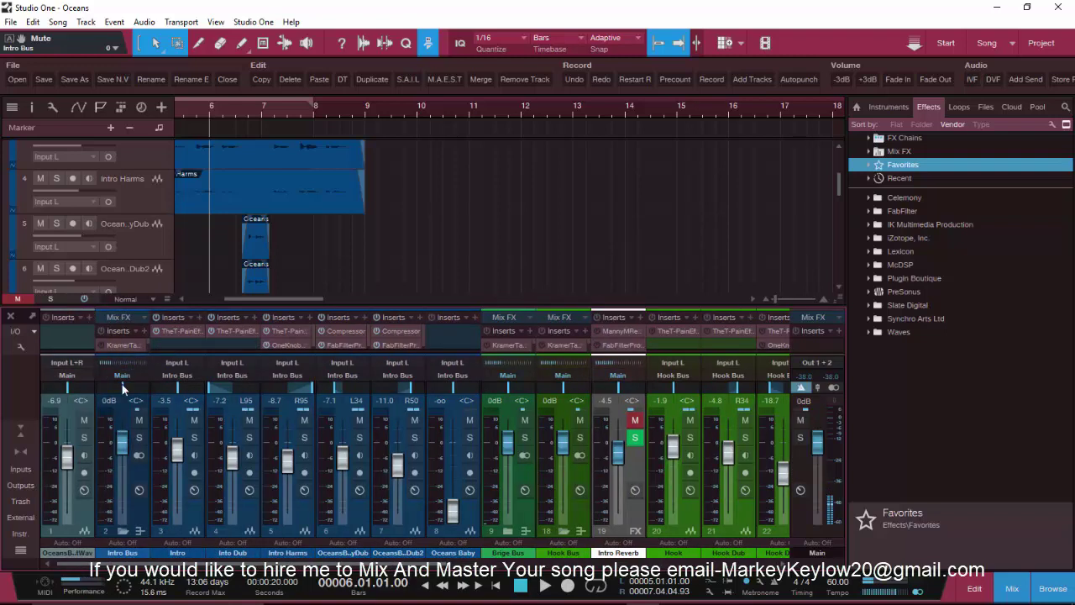
pyautogui.click(123, 531)
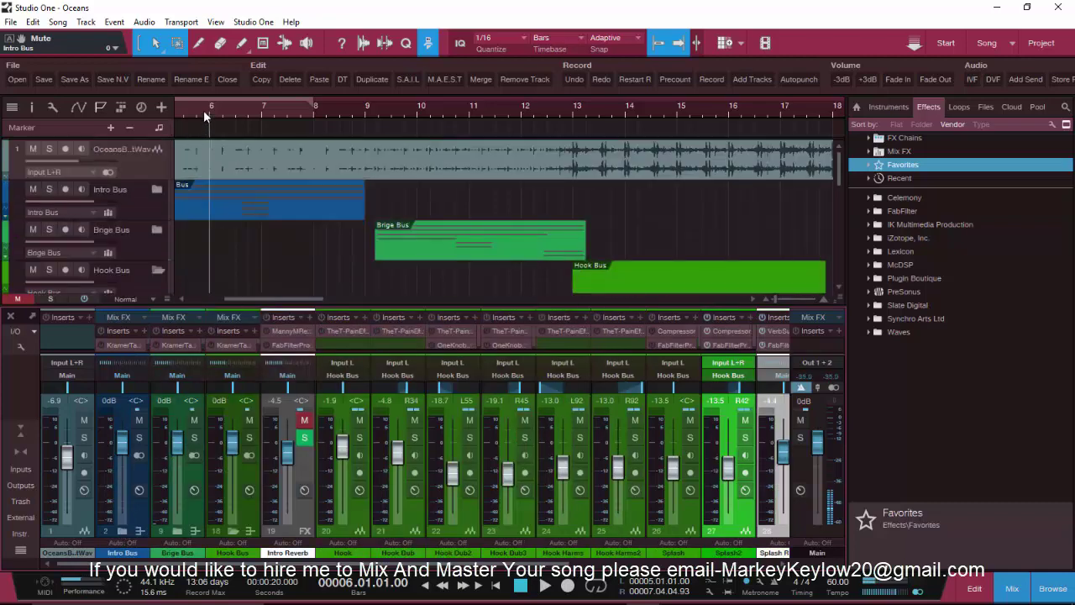
pyautogui.scroll(-3, 203, 110)
pyautogui.scroll(-10, 199, 192)
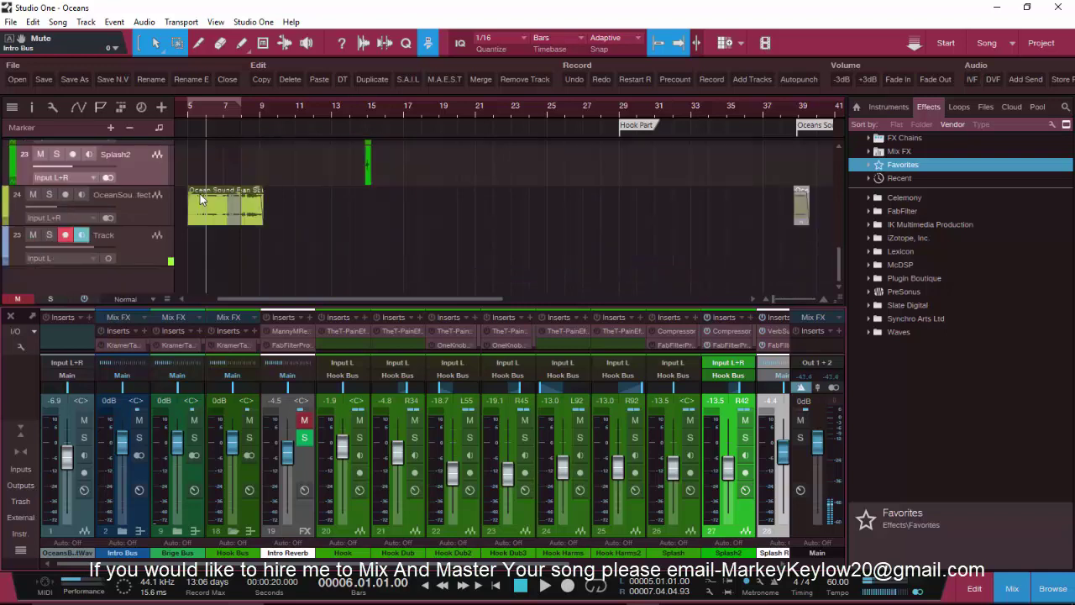
pyautogui.click(191, 108)
pyautogui.press('space')
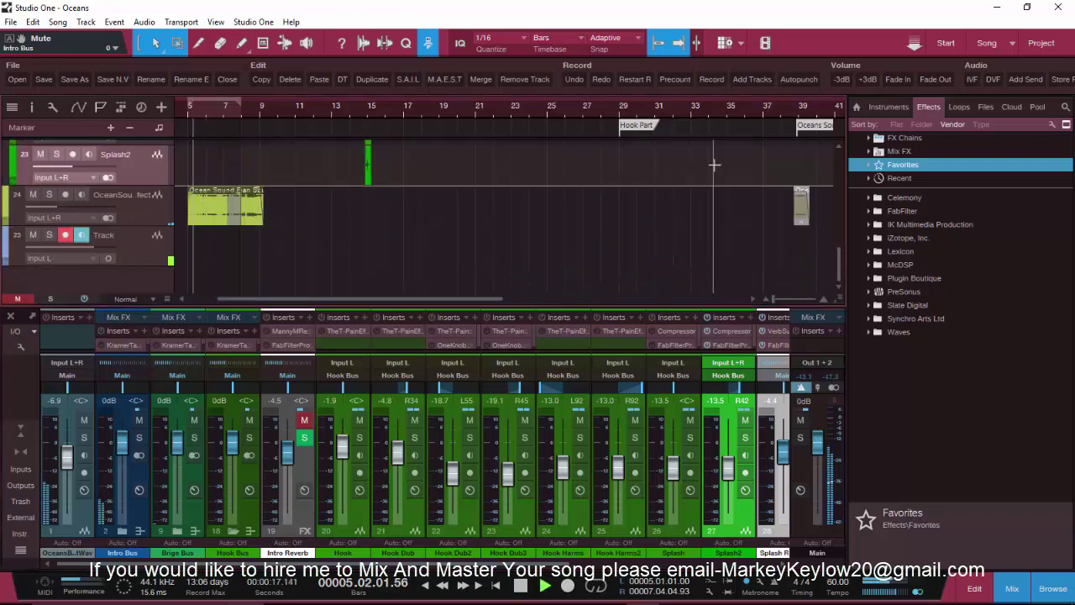
# Mute the Intro Bus with its inserts bypassed, and activate the Brige Bus inserts in the enlarged mixer
pyautogui.click(138, 419)
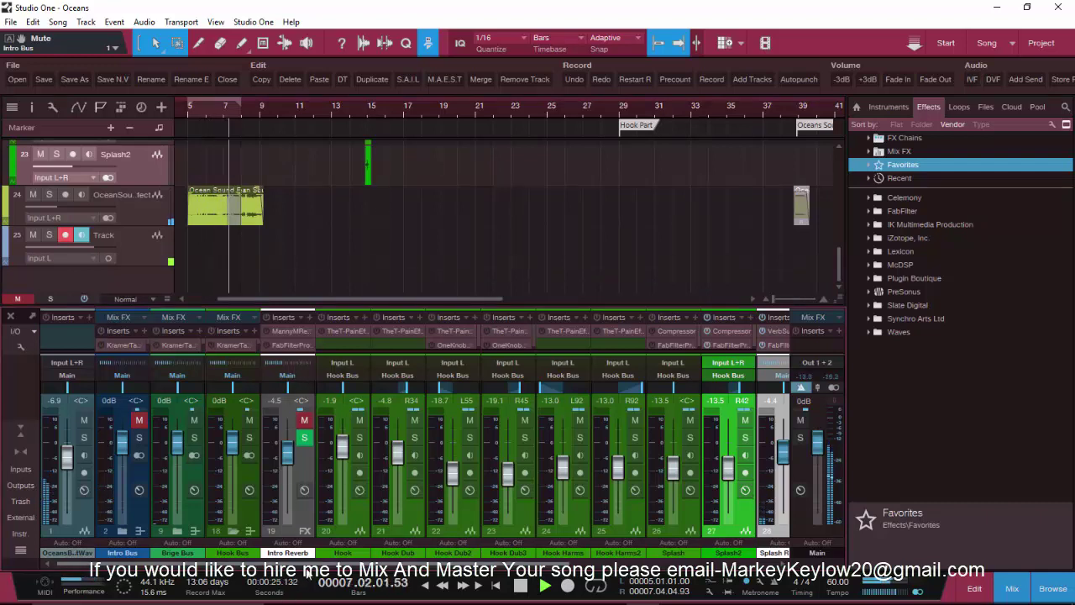
pyautogui.moveTo(307, 572)
pyautogui.mouseDown()
pyautogui.moveTo(398, 583)
pyautogui.moveTo(294, 584)
pyautogui.mouseUp()
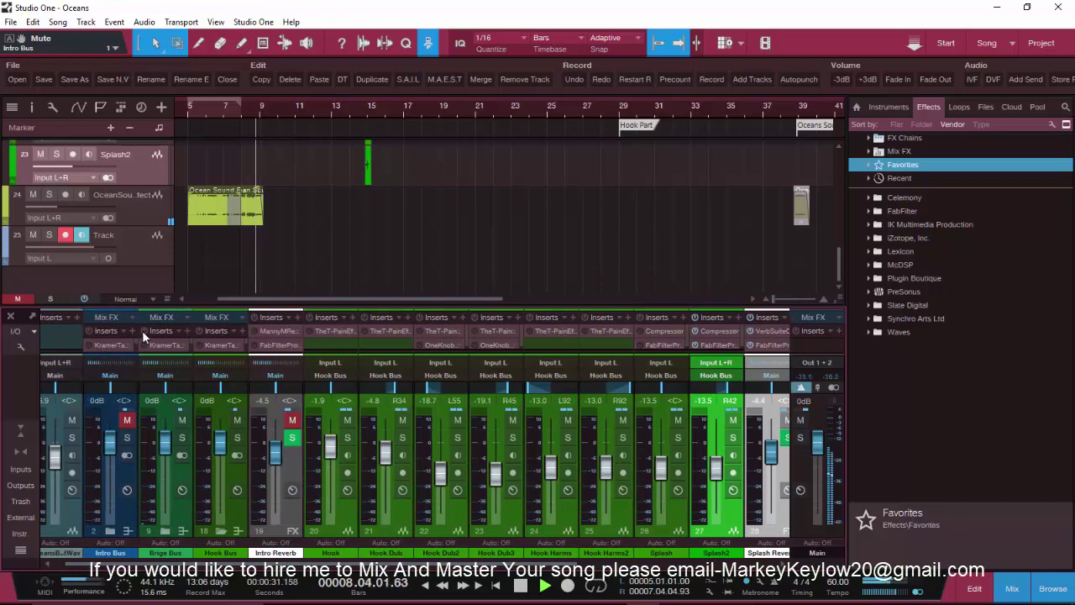
pyautogui.moveTo(176, 309); pyautogui.dragTo(141, 158)
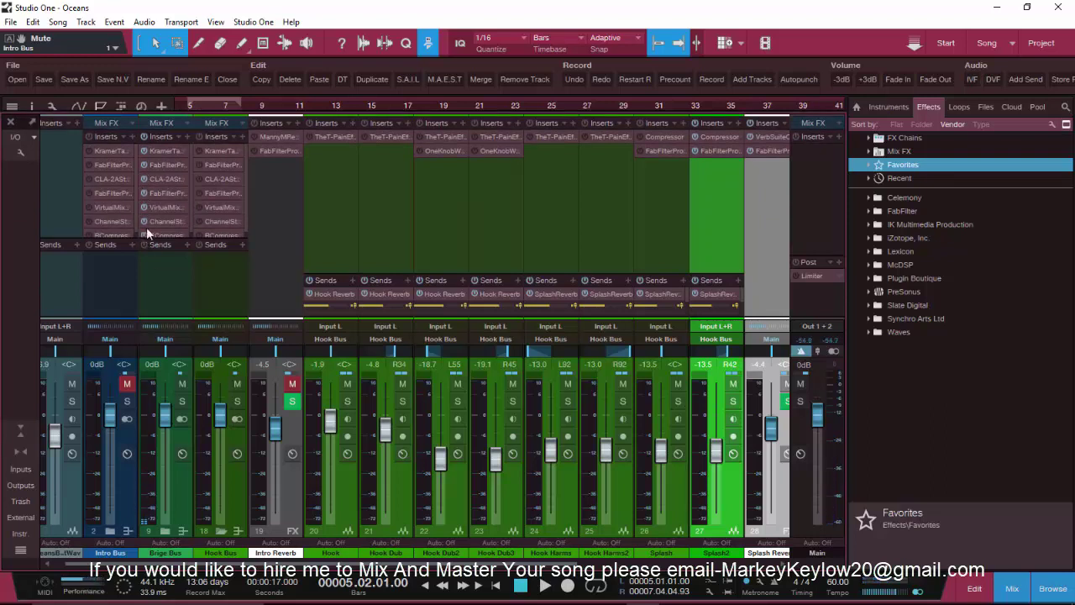
# Zoom the timeline in, shrink the mixer to reveal the arrangement, and play the song from bar 6
pyautogui.scroll(3, 205, 108)
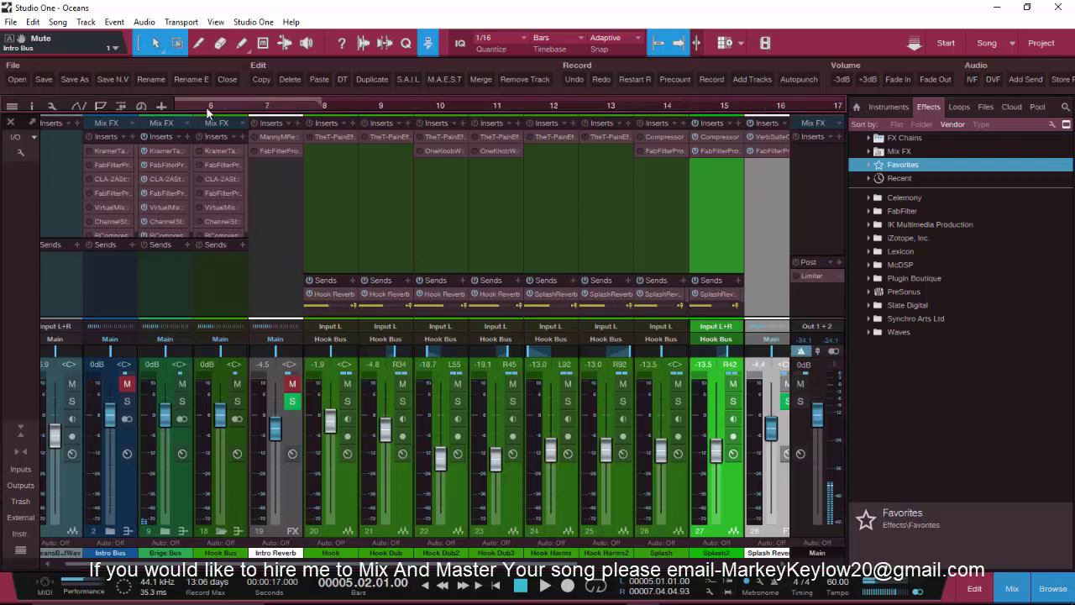
pyautogui.click(205, 107)
pyautogui.moveTo(206, 114); pyautogui.dragTo(454, 307)
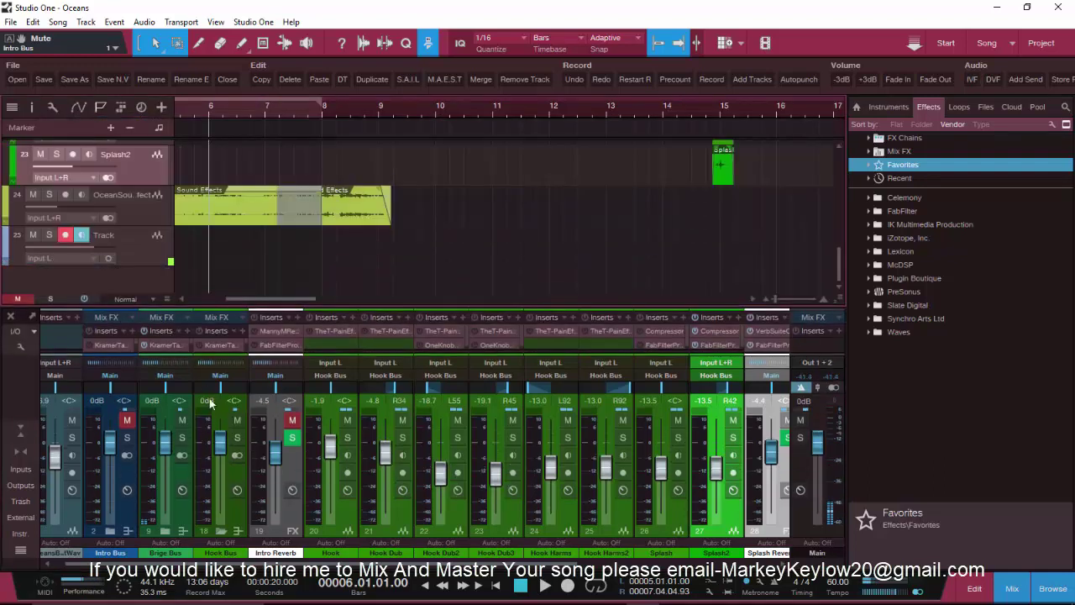
pyautogui.press('space')
# Play the bridge section from bar 9, unmute the Intro Reverb channel, and stop playback
pyautogui.scroll(10, 431, 243)
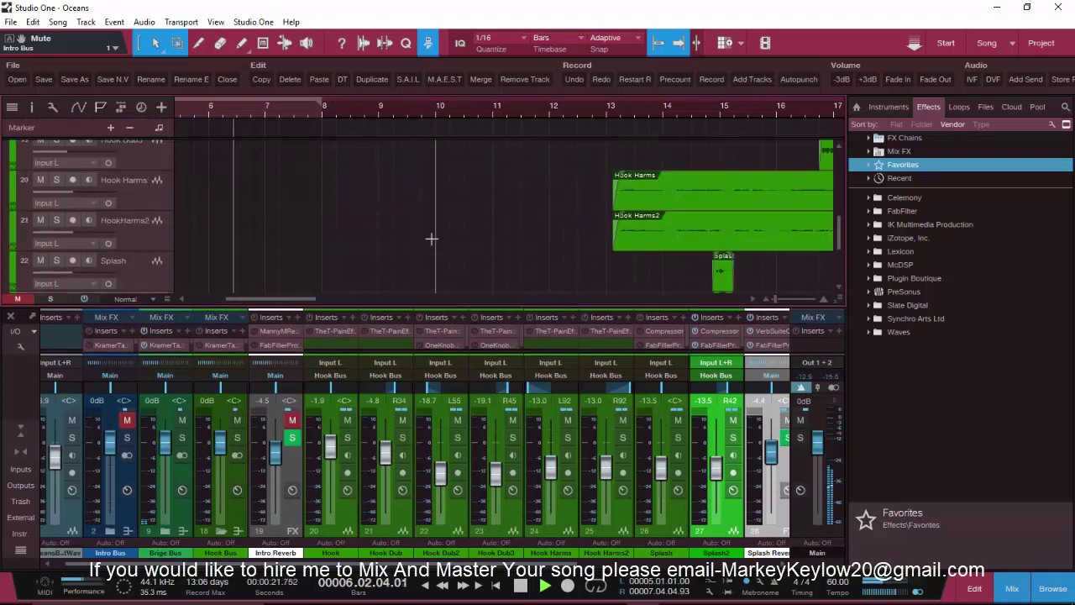
pyautogui.click(386, 109)
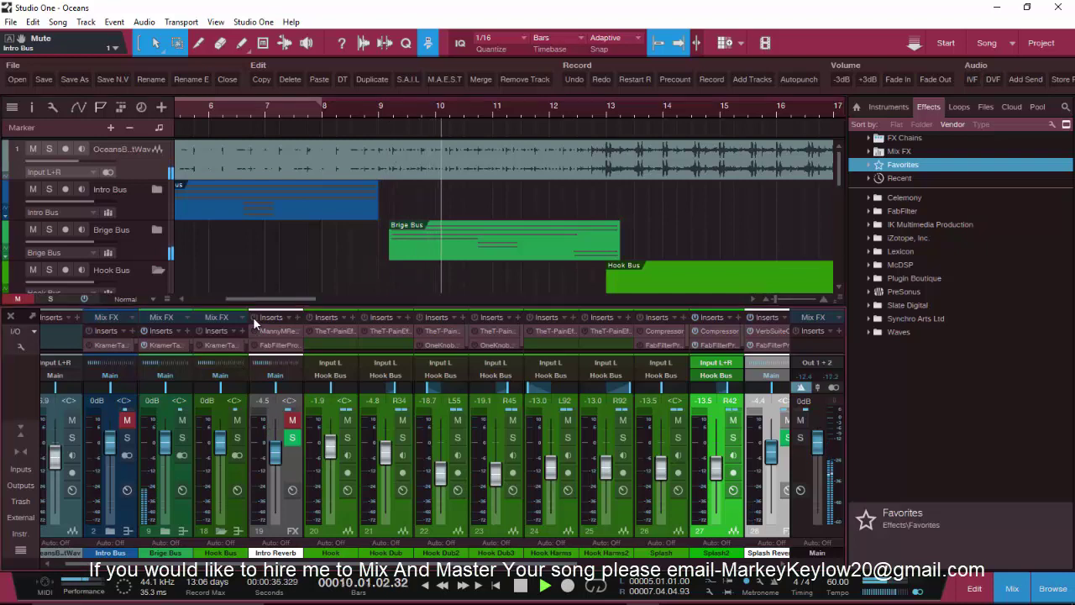
pyautogui.click(275, 443)
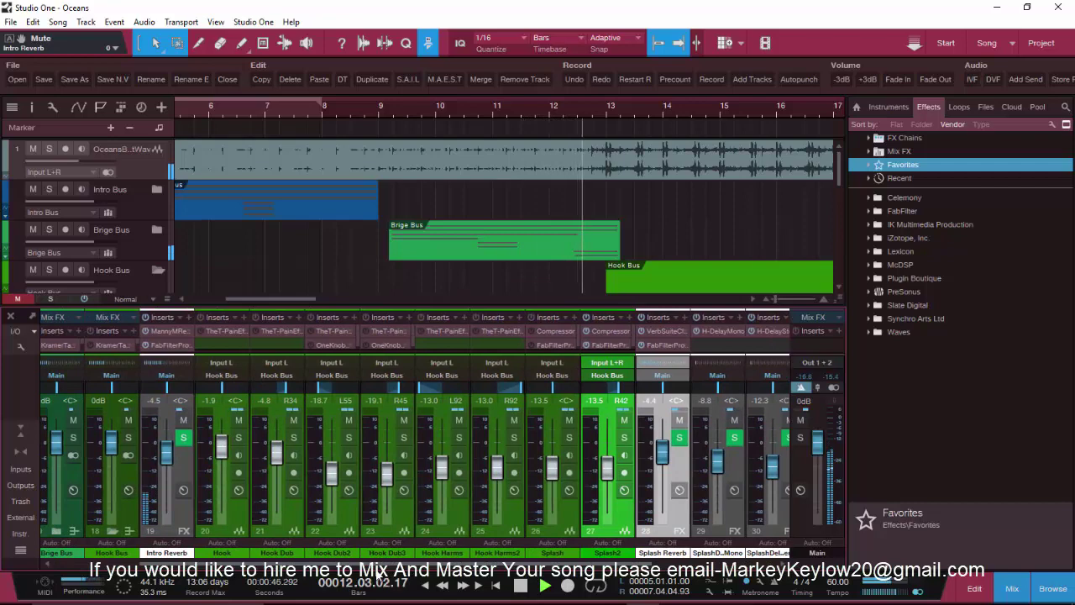
pyautogui.press('space')
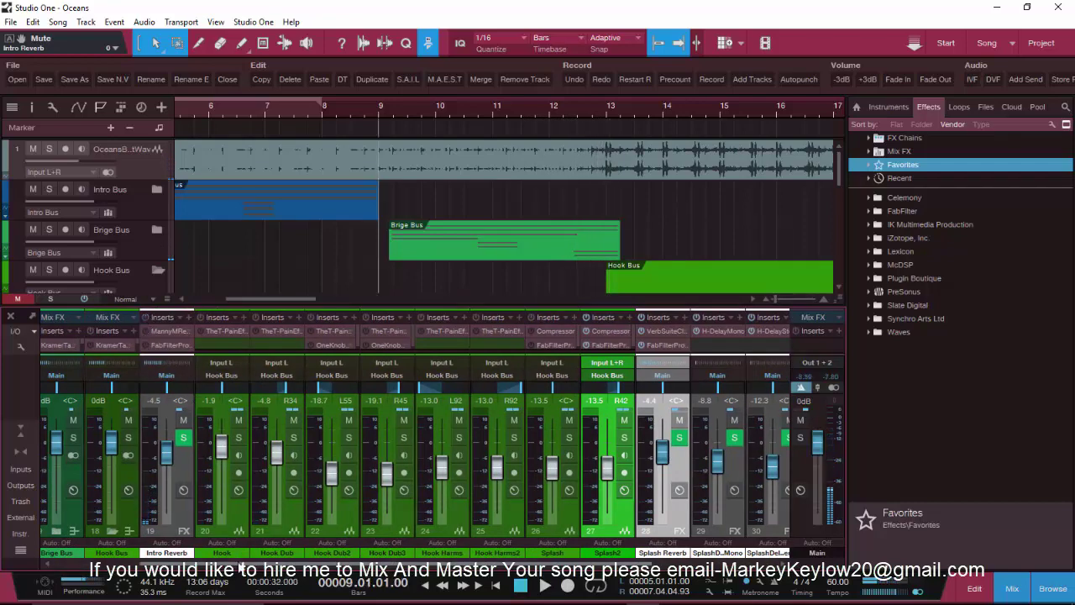
# Bypass the Brige Bus inserts and activate the inserts on all channels from Hook to Splash2
pyautogui.hscroll(-2, 151, 335)
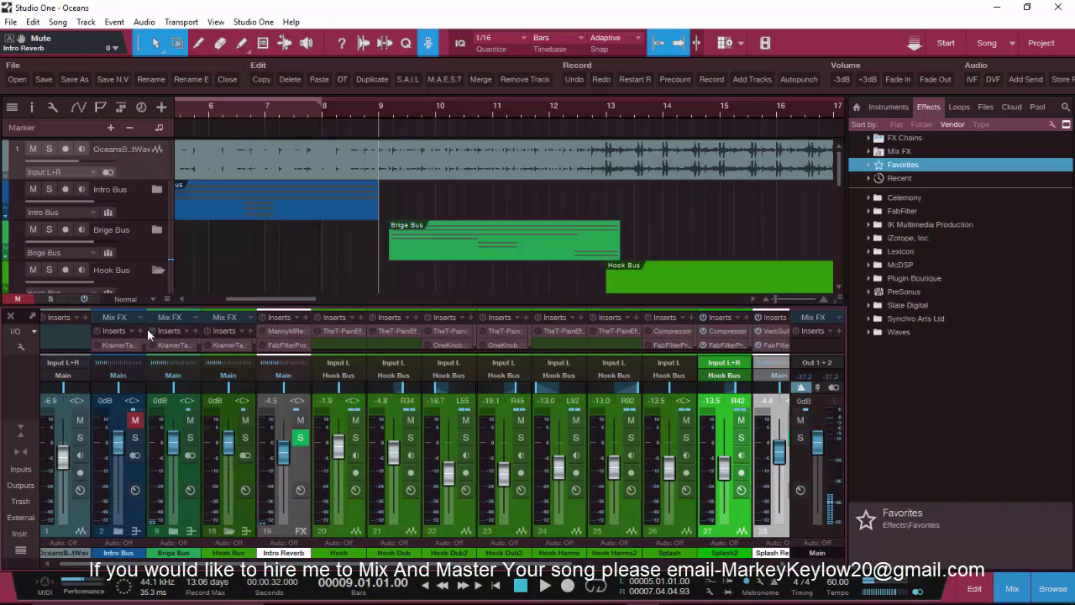
pyautogui.hscroll(3, 222, 568)
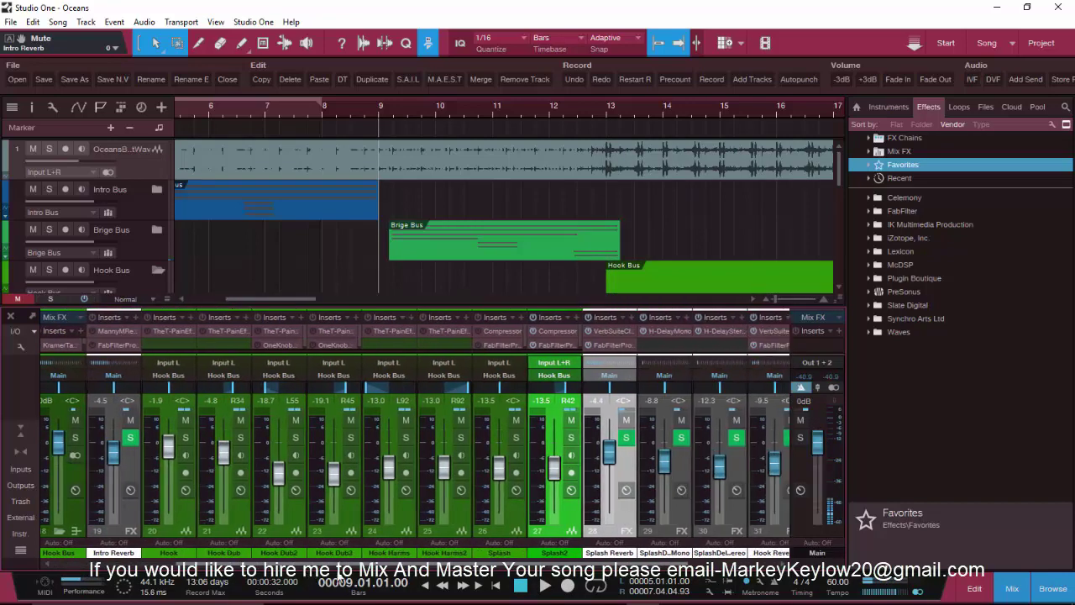
pyautogui.click(166, 527)
pyautogui.click(530, 523)
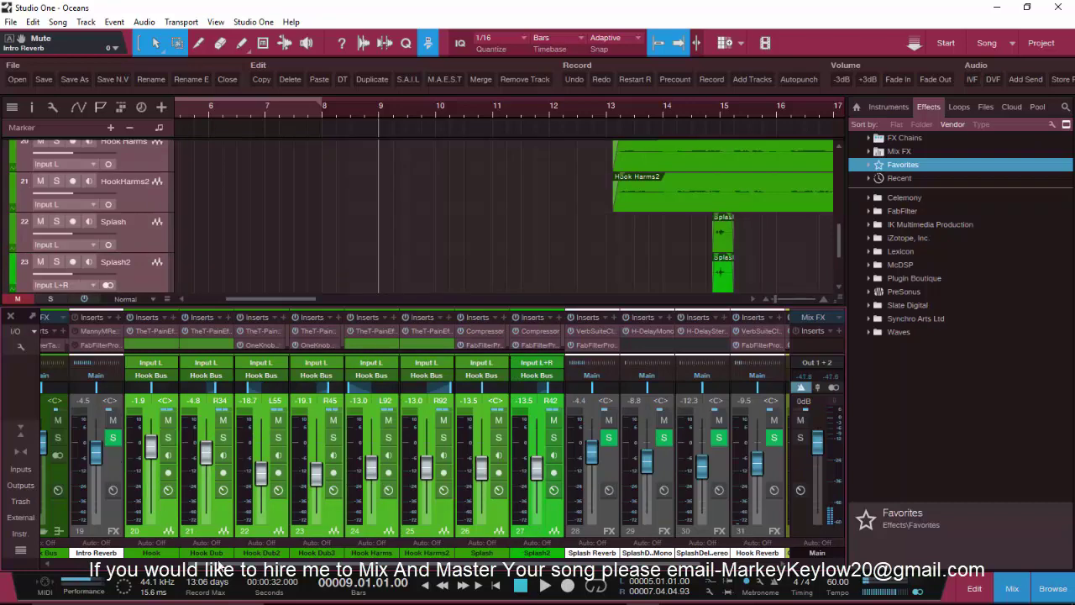
# Move the Hook Bus channel between Intro Reverb and Hook in the mixer, and activate its inserts
pyautogui.hscroll(-2, 180, 568)
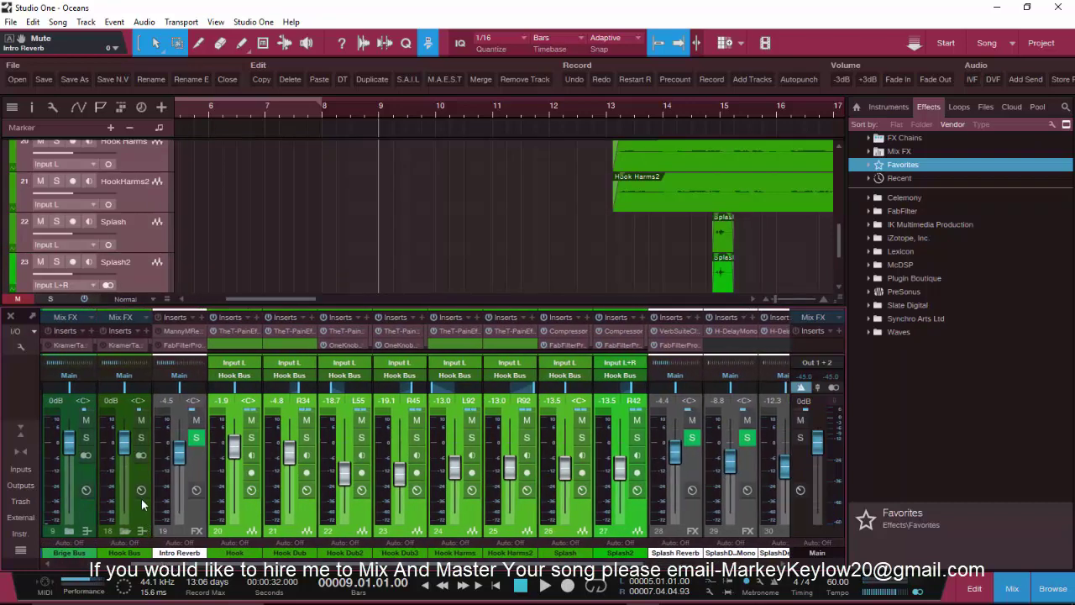
pyautogui.click(193, 514)
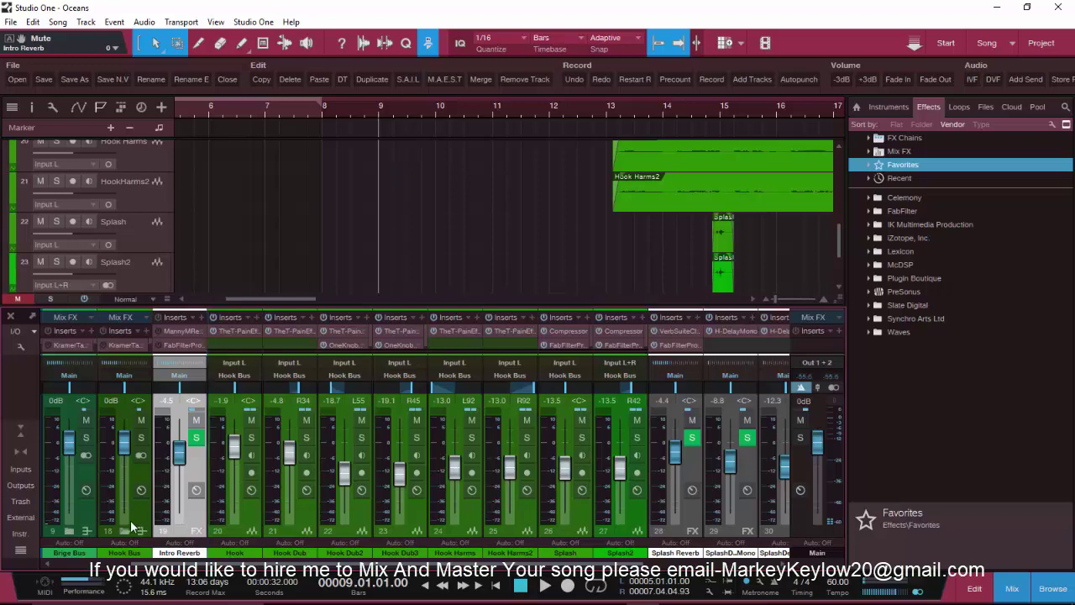
pyautogui.moveTo(131, 520); pyautogui.dragTo(202, 342)
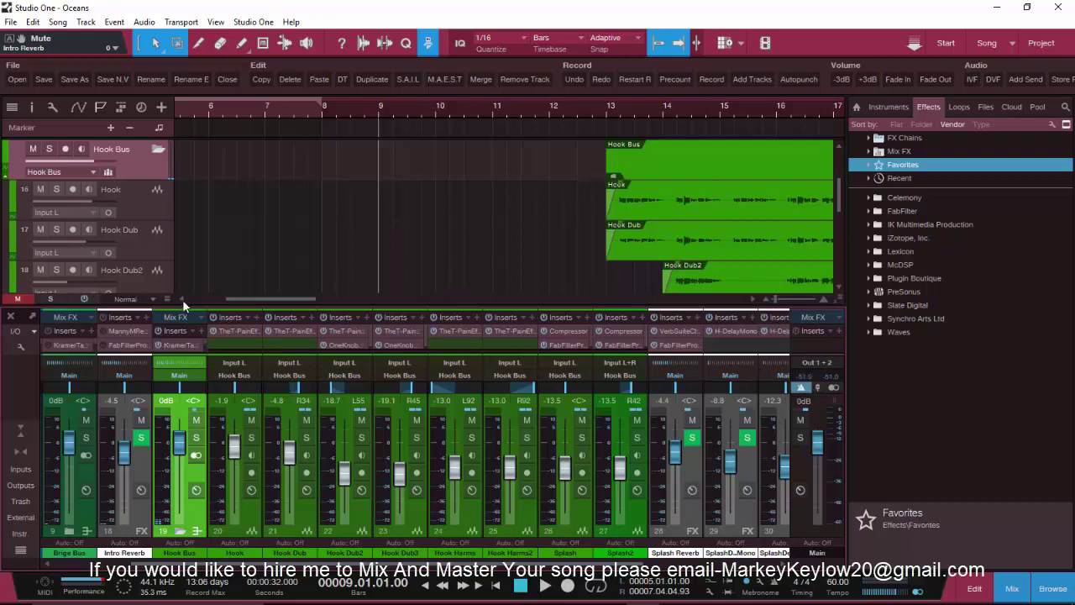
# Make the mixer slightly taller and briefly play the song from bar 12, beat 4
pyautogui.moveTo(201, 108); pyautogui.dragTo(220, 282)
pyautogui.click(596, 110)
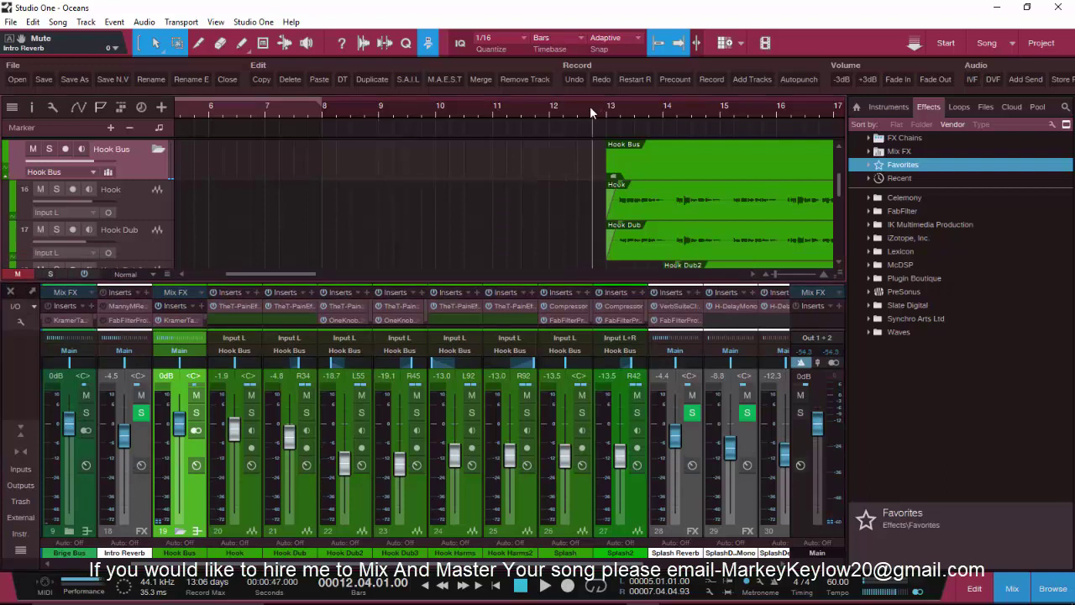
pyautogui.press('space')
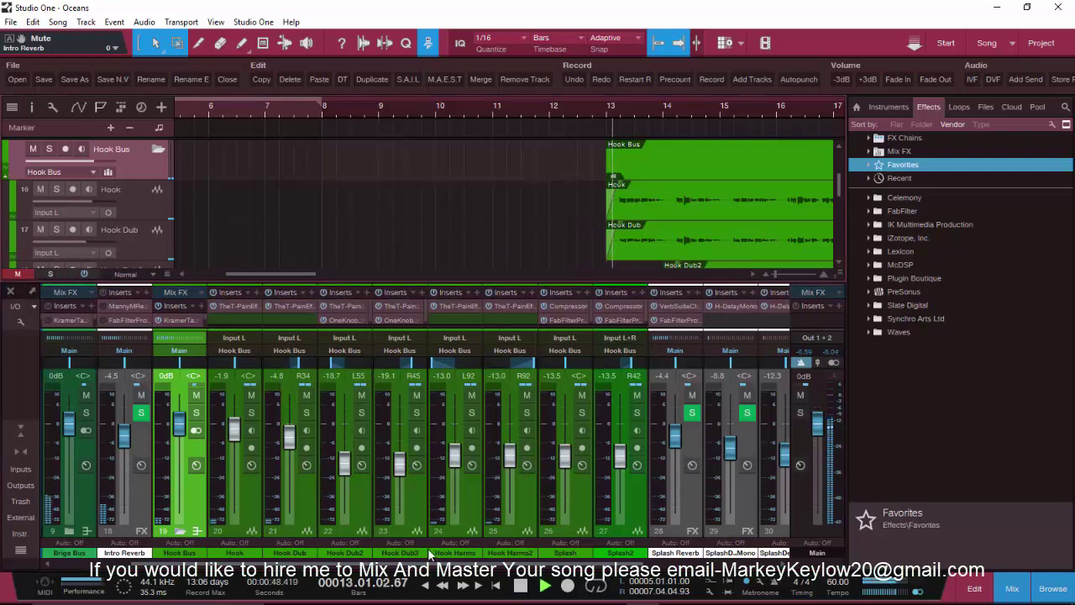
pyautogui.press('space')
# Expand the Brige Bus, select its channels from Brige to As I Dive2, and collapse the bus
pyautogui.hscroll(-2, 277, 550)
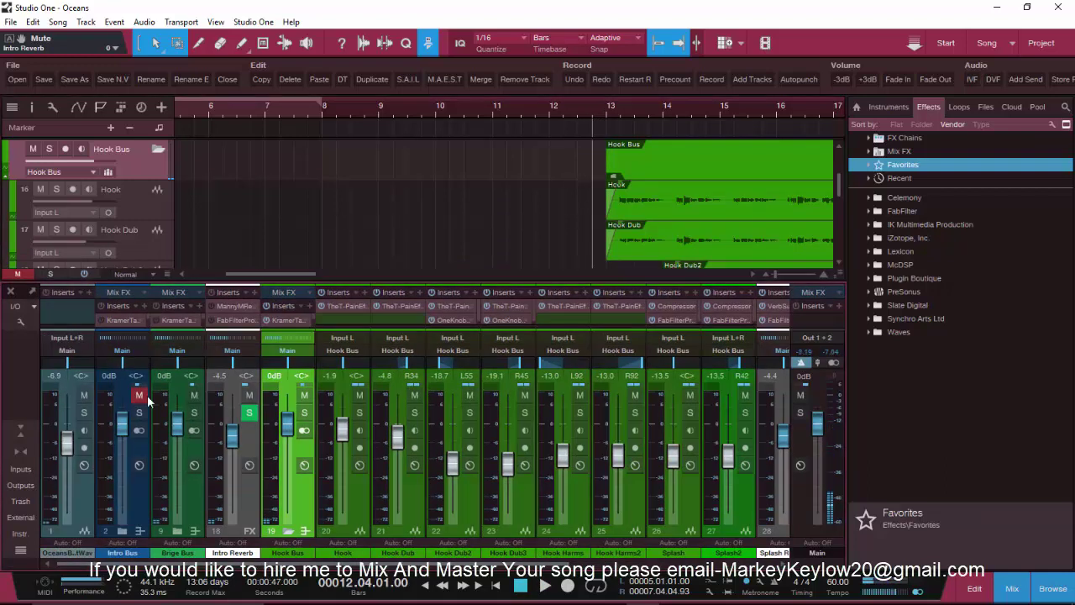
pyautogui.click(177, 533)
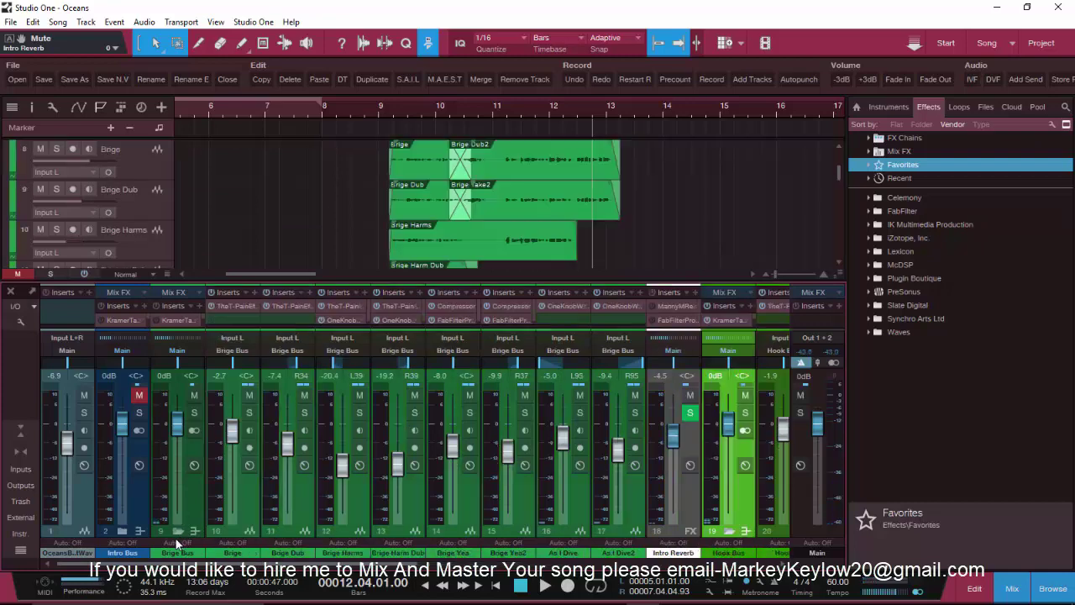
pyautogui.click(257, 517)
pyautogui.keyDown('shift'); pyautogui.click(624, 512); pyautogui.keyUp('shift')
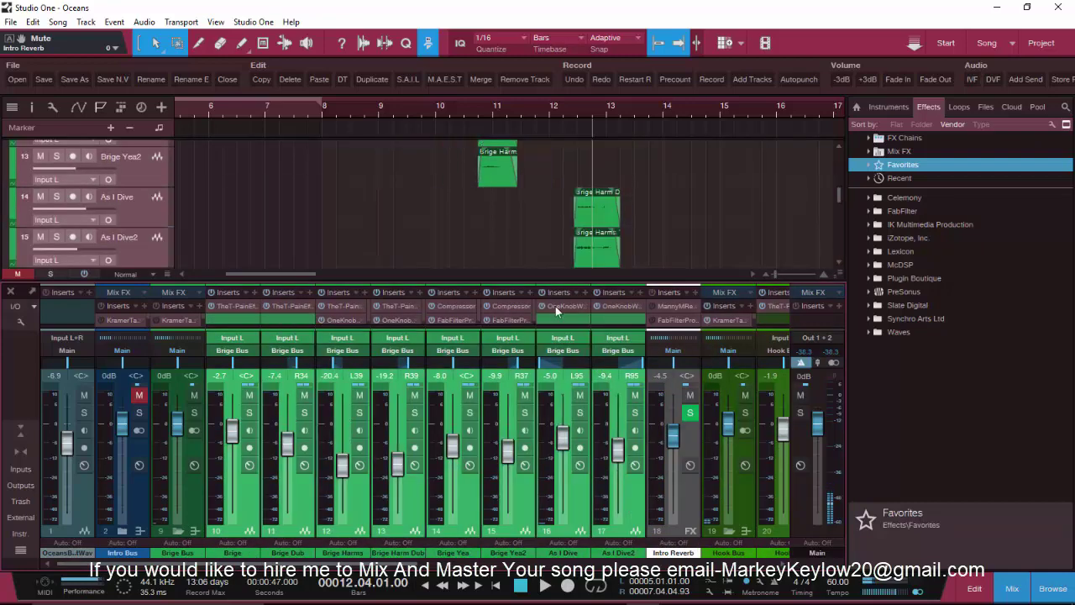
pyautogui.click(178, 533)
# Audition the hook vocals with the timeline zoomed out to the whole song, stop playback, and enlarge the mixer to show the full insert lists
pyautogui.press('space')
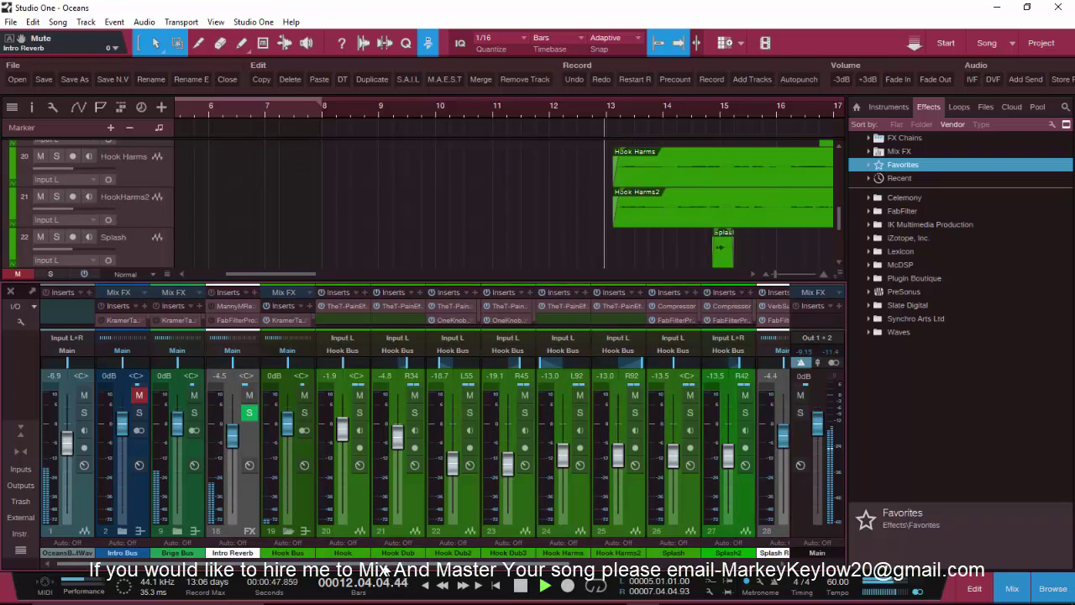
pyautogui.moveTo(385, 569); pyautogui.dragTo(443, 573)
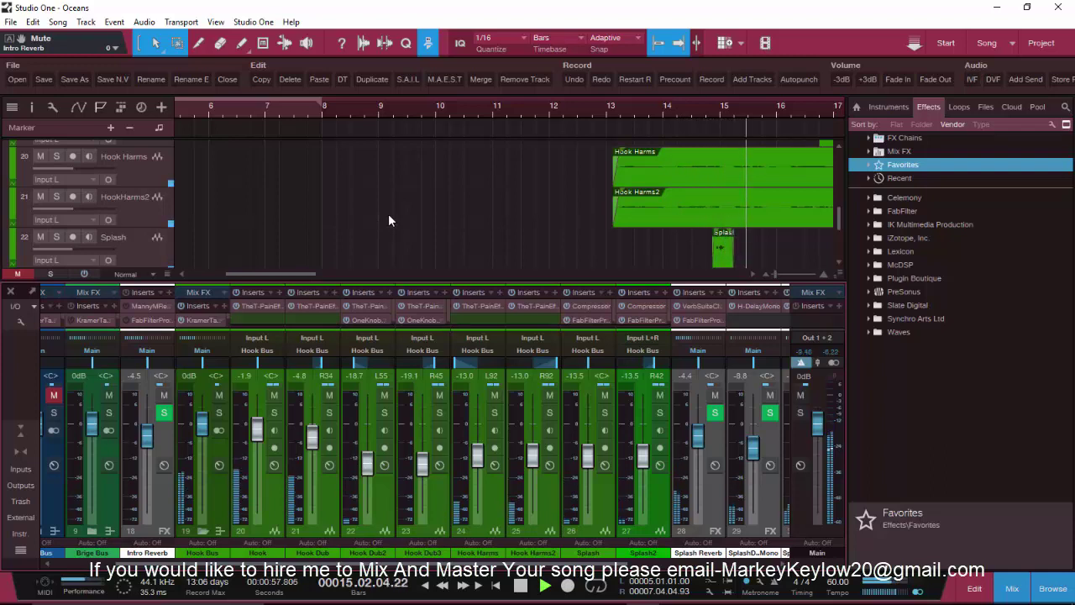
pyautogui.scroll(2, 406, 180)
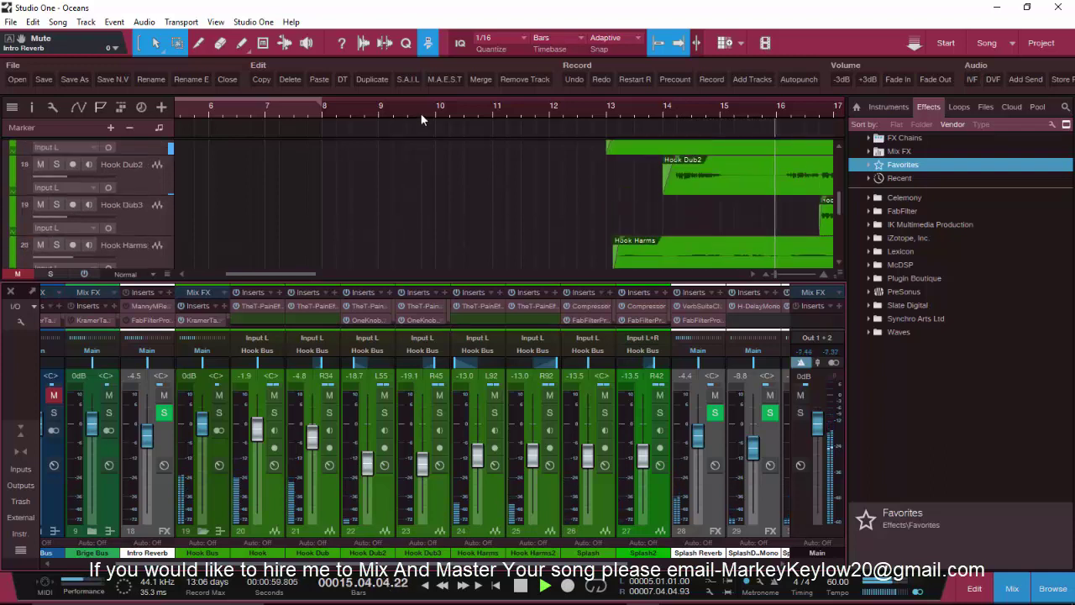
pyautogui.keyDown('ctrl'); pyautogui.scroll(-5, 353, 187); pyautogui.keyUp('ctrl')
pyautogui.scroll(5, 363, 185)
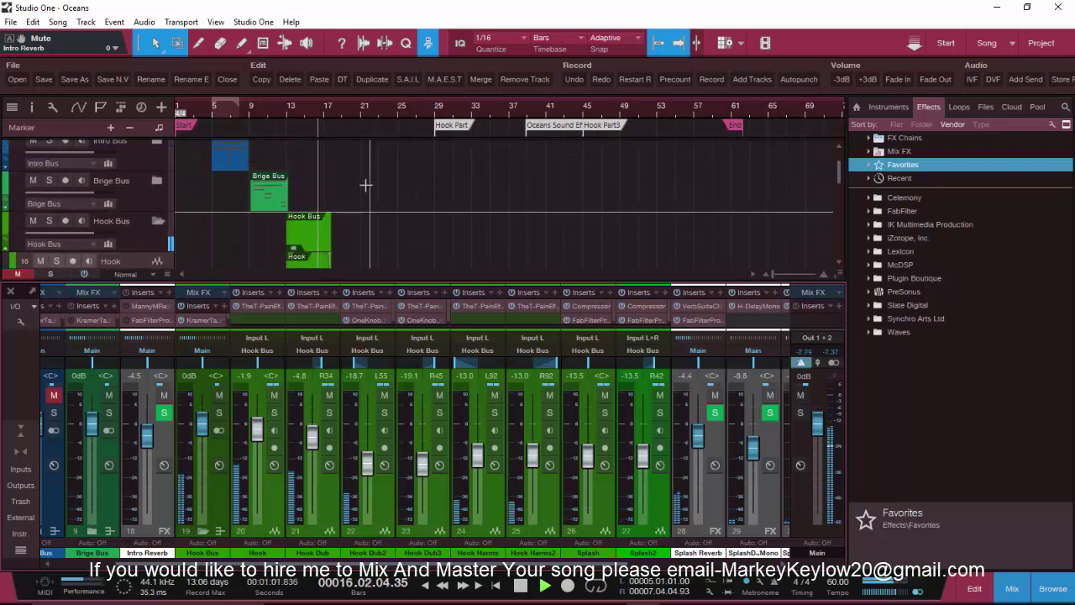
pyautogui.scroll(-4, 366, 184)
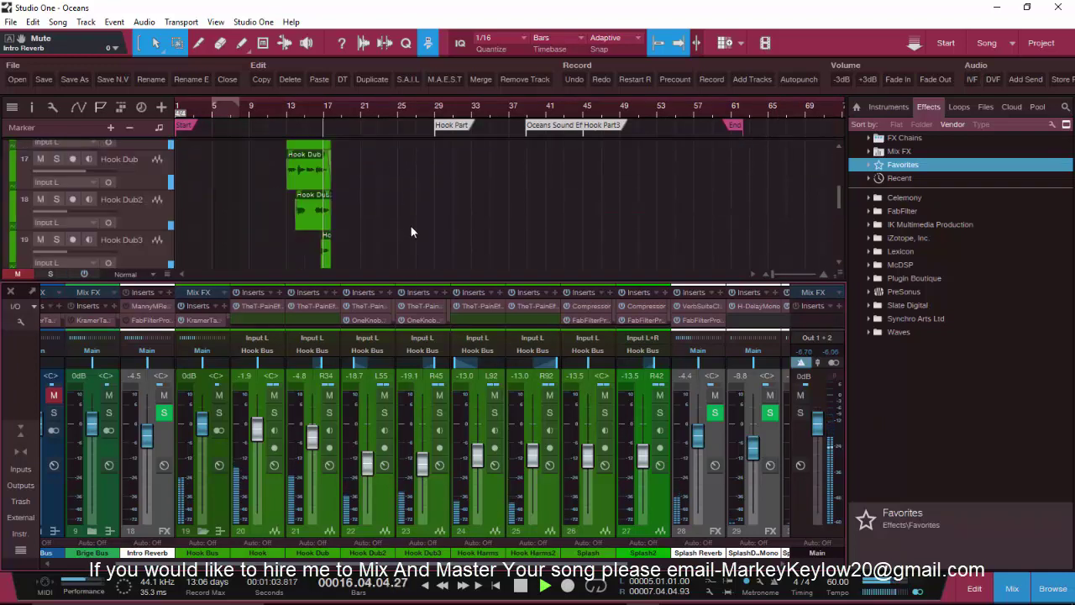
pyautogui.scroll(-4, 410, 230)
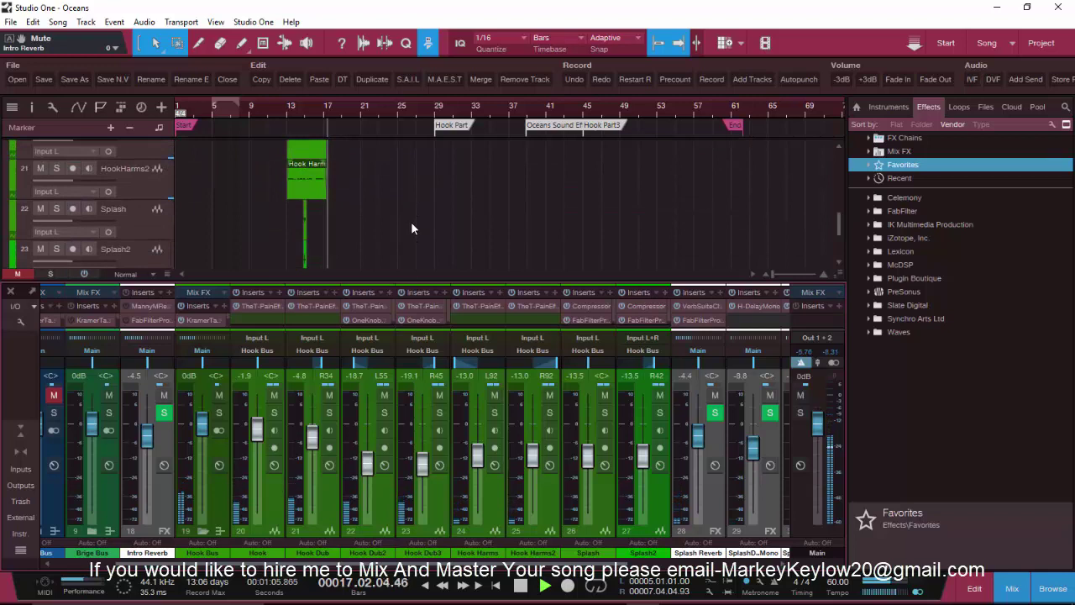
pyautogui.press('space')
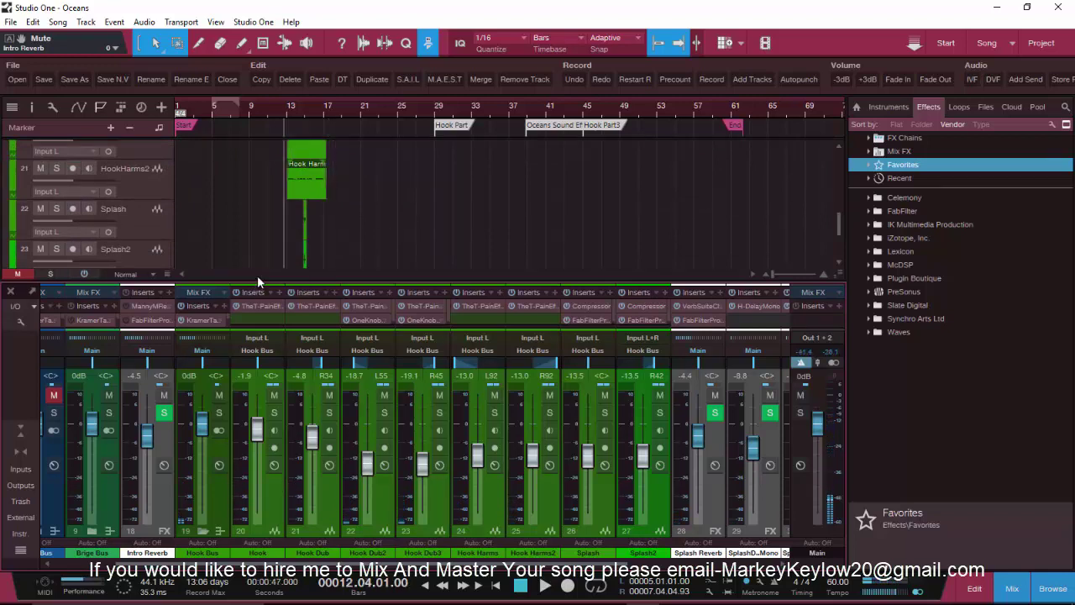
pyautogui.moveTo(254, 282); pyautogui.dragTo(240, 99)
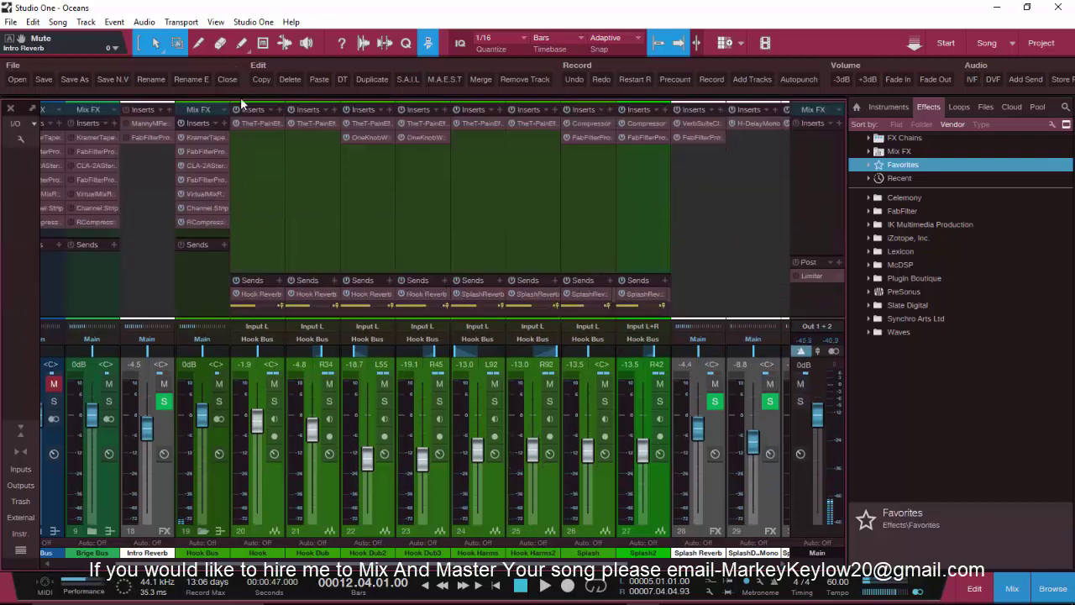
pyautogui.moveTo(548, 600)
pyautogui.click(625, 592)
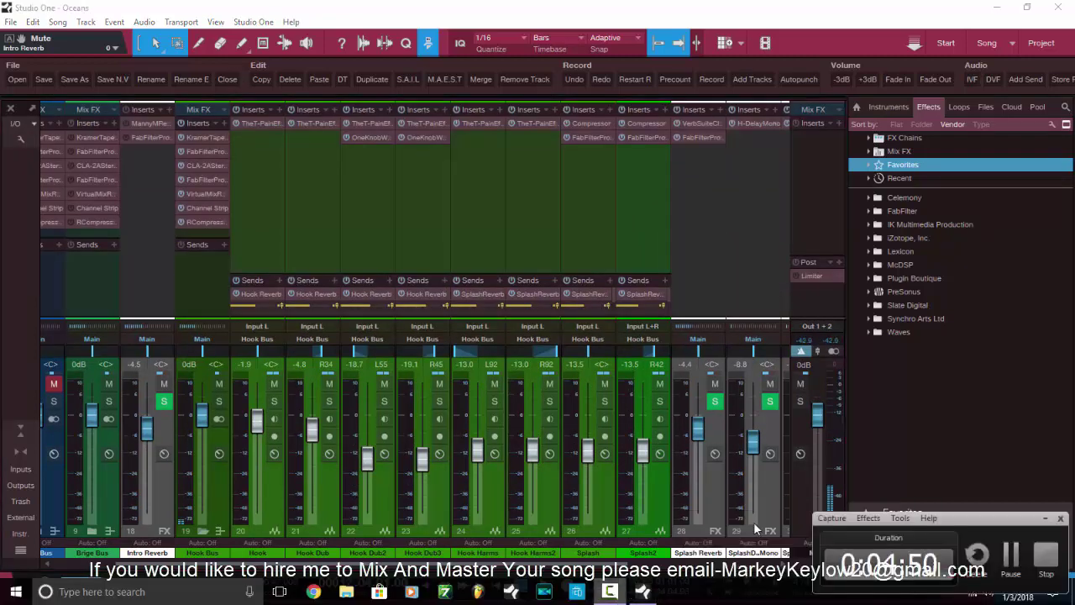
pyautogui.click(1059, 519)
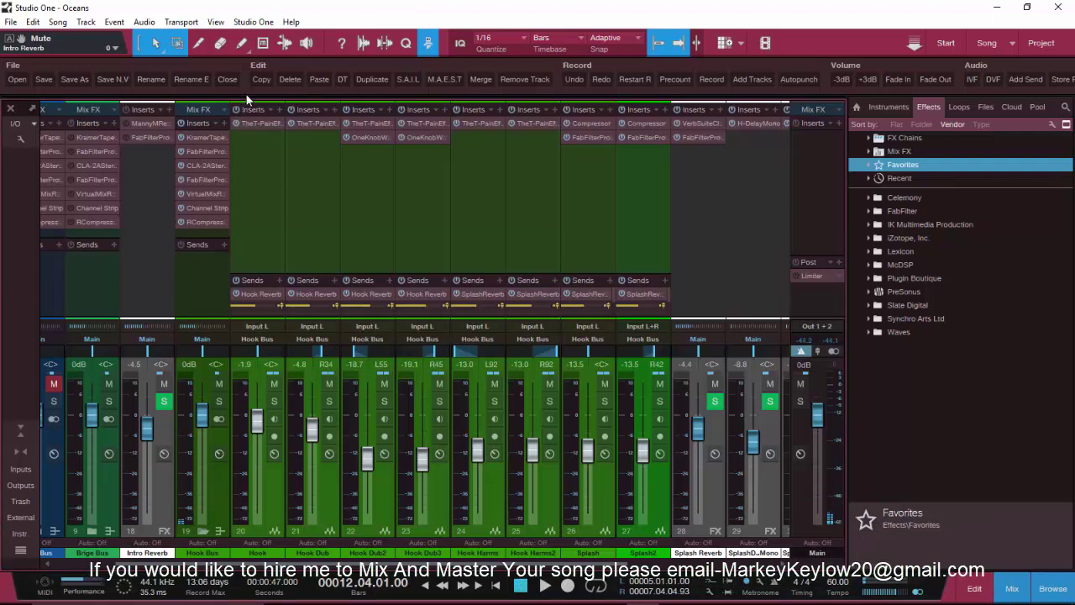
# Examine the Kramer Tape and FabFilter Pro-Q 2 inserts on the Hook Bus, and close the plug-in window
pyautogui.moveTo(250, 153); pyautogui.dragTo(193, 138)
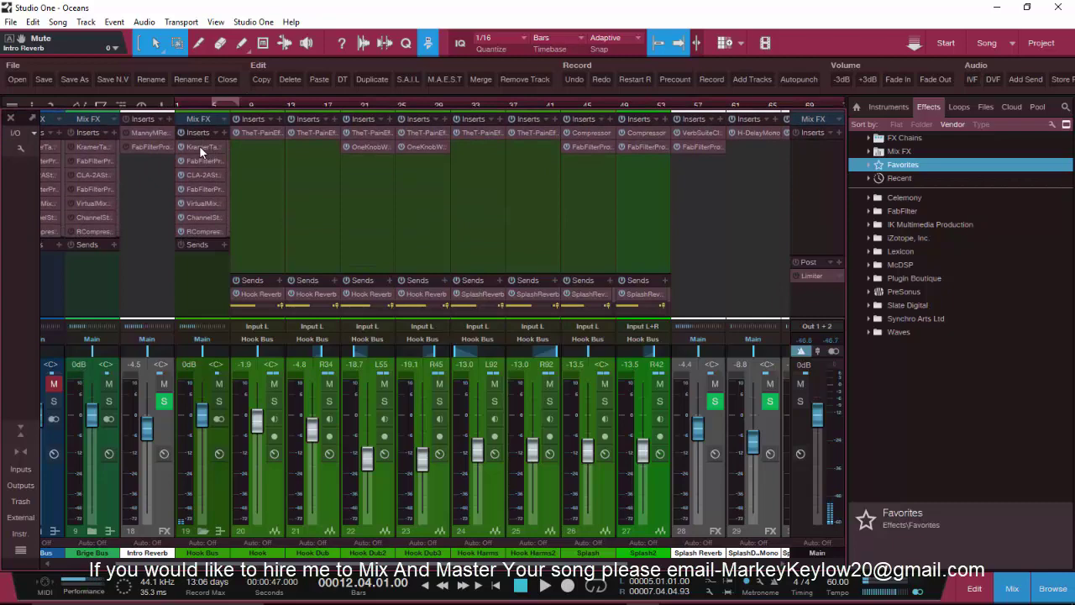
pyautogui.click(199, 145)
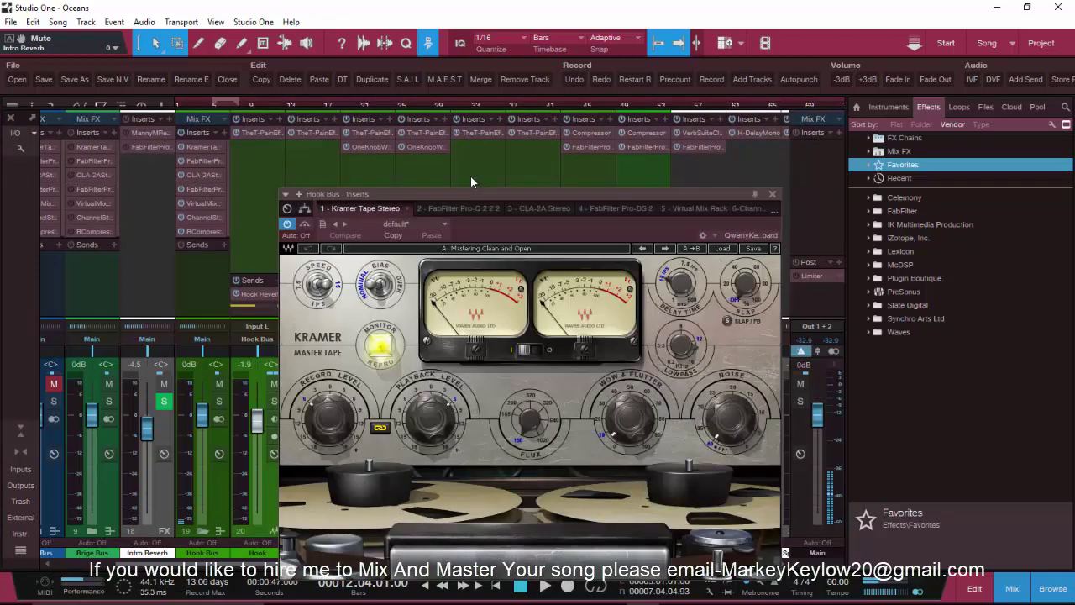
pyautogui.moveTo(452, 194); pyautogui.dragTo(422, 110)
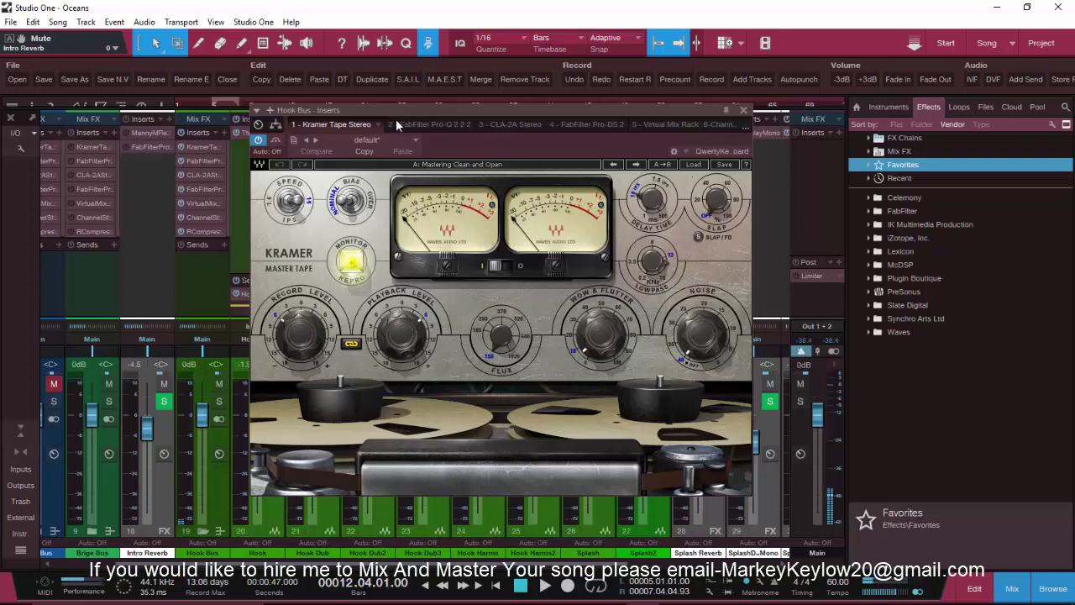
pyautogui.click(429, 122)
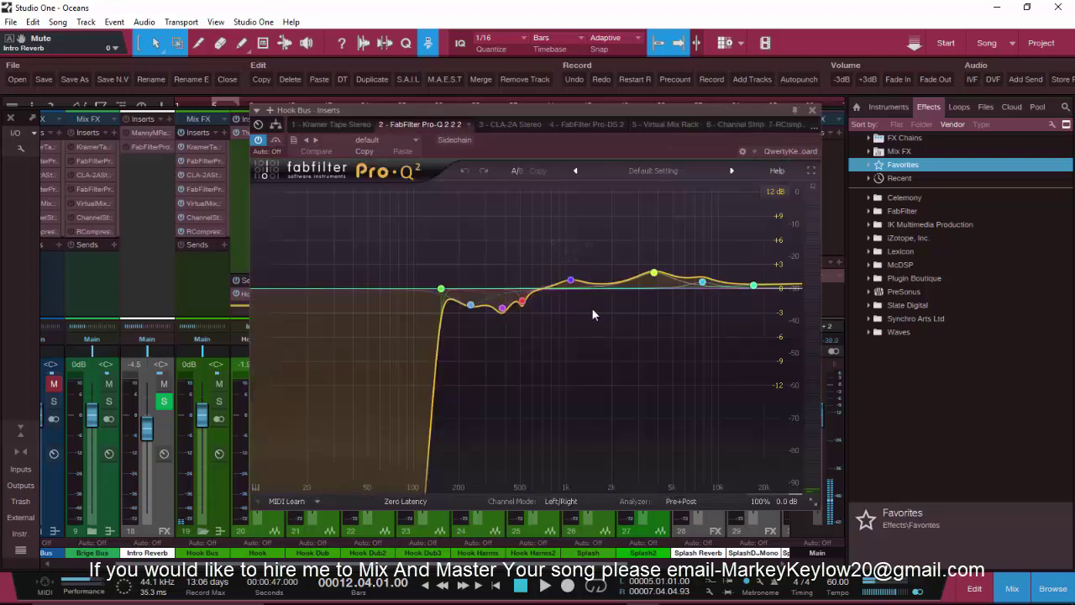
pyautogui.click(812, 110)
# Place the playhead at bar 13, beat 3, and examine The T-Pain Effect insert on the Hook channel in the enlarged mixer
pyautogui.moveTo(323, 112); pyautogui.dragTo(322, 267)
pyautogui.scroll(3, 289, 110)
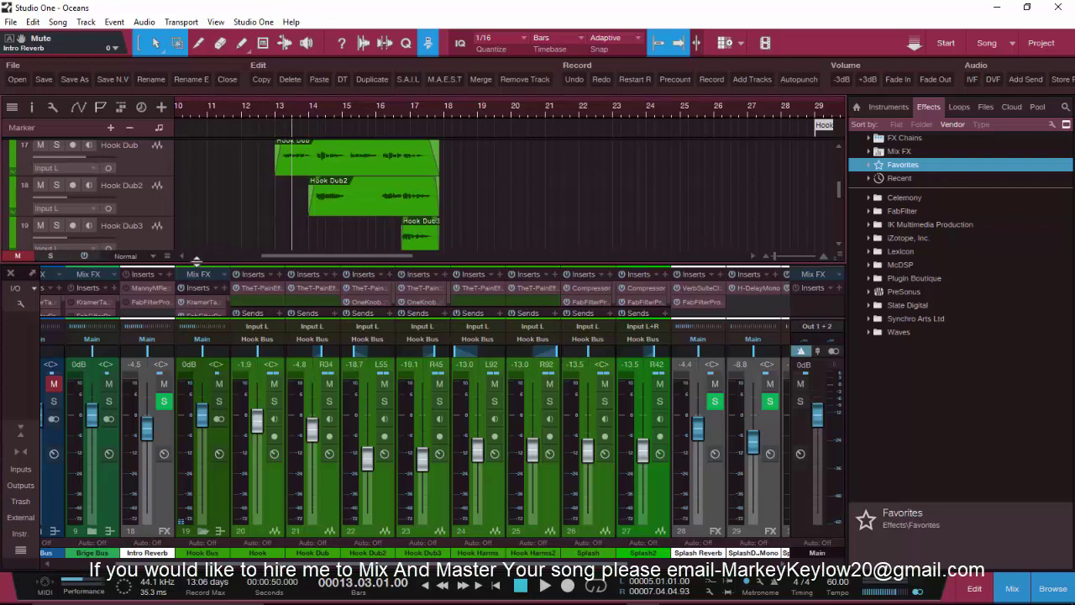
pyautogui.moveTo(197, 266); pyautogui.dragTo(199, 109)
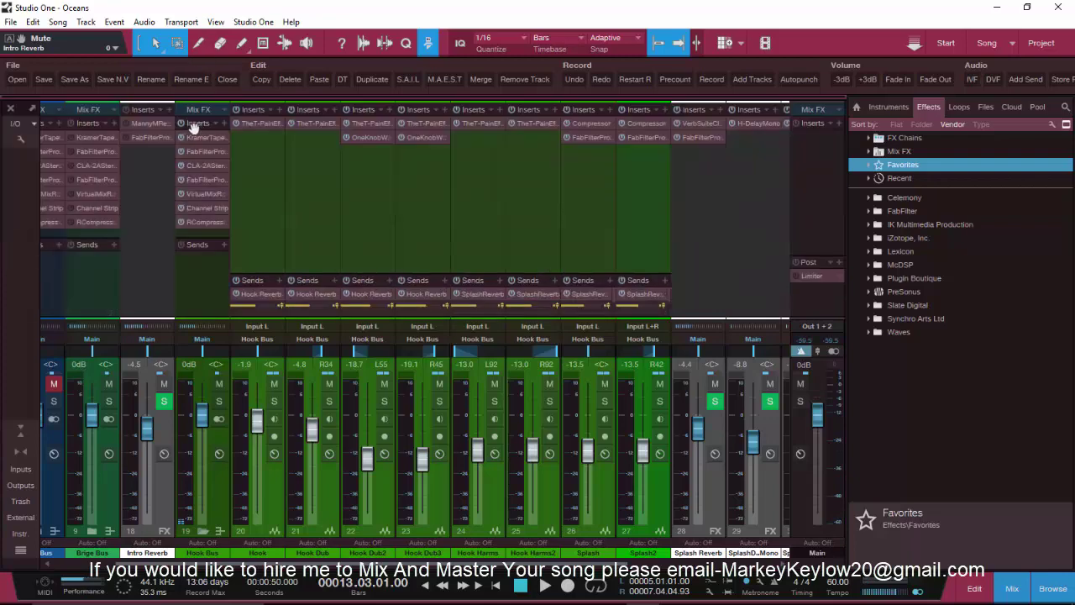
pyautogui.click(262, 124)
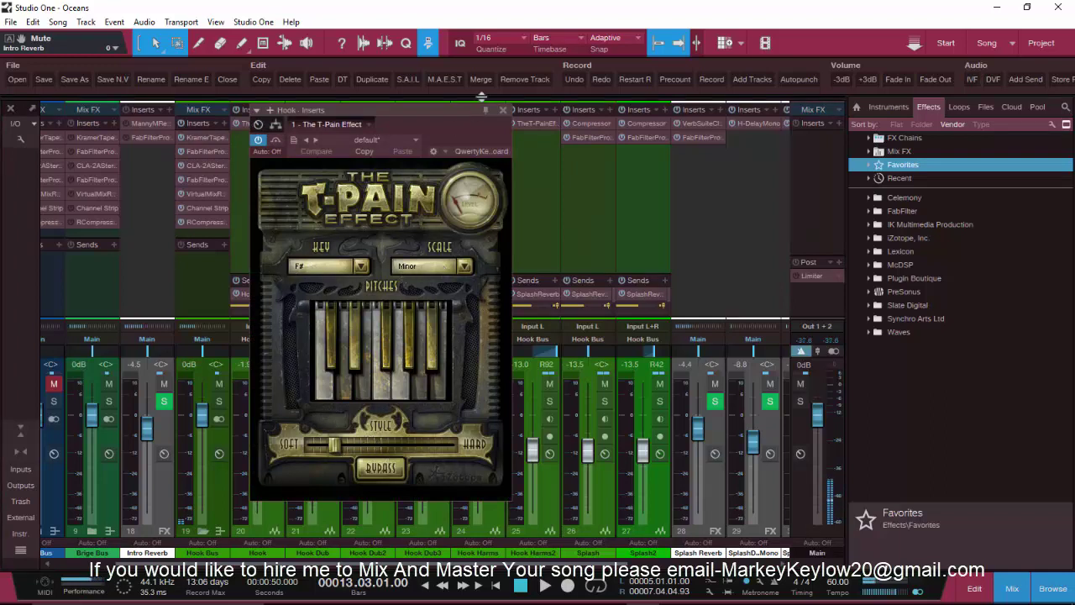
pyautogui.click(503, 110)
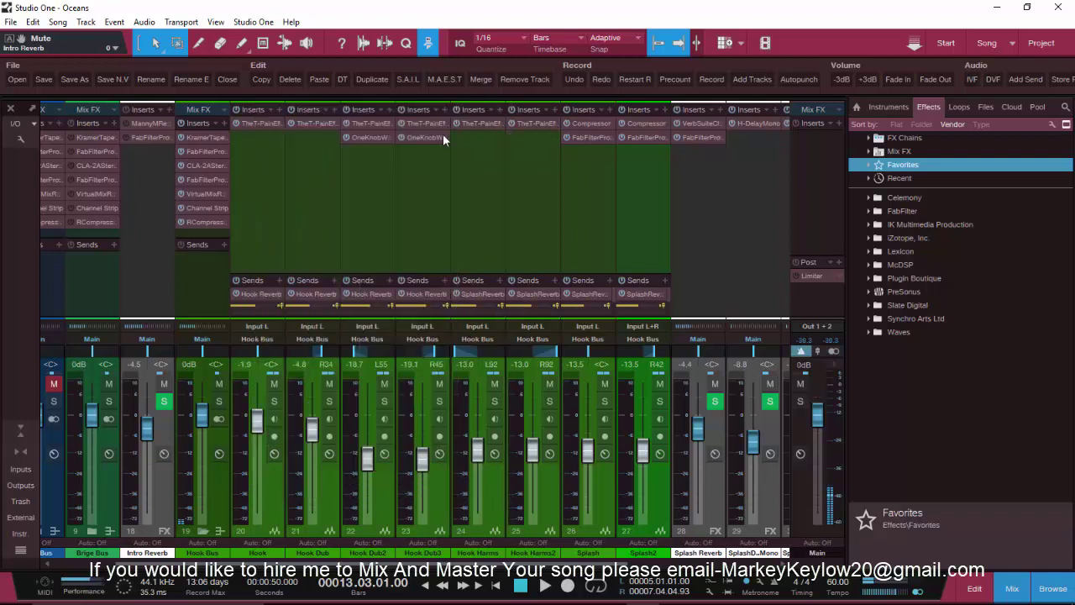
# Examine the OneKnob Wetter insert on Hook Dub2, and audition the hook with the Hook Bus's FabFilter Pro-Q 2 open
pyautogui.click(376, 136)
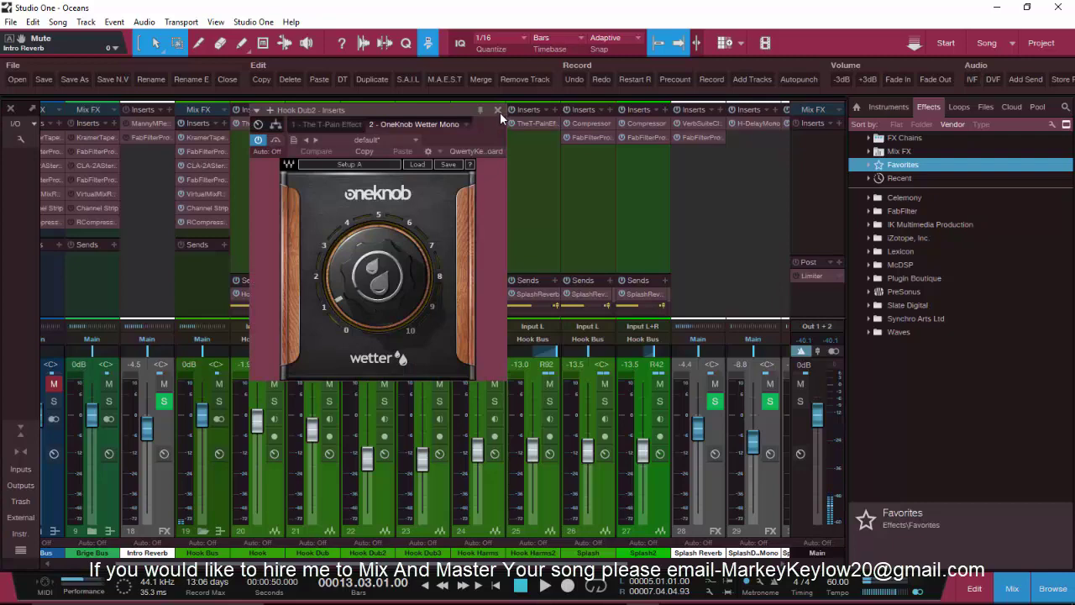
pyautogui.click(498, 110)
pyautogui.click(204, 151)
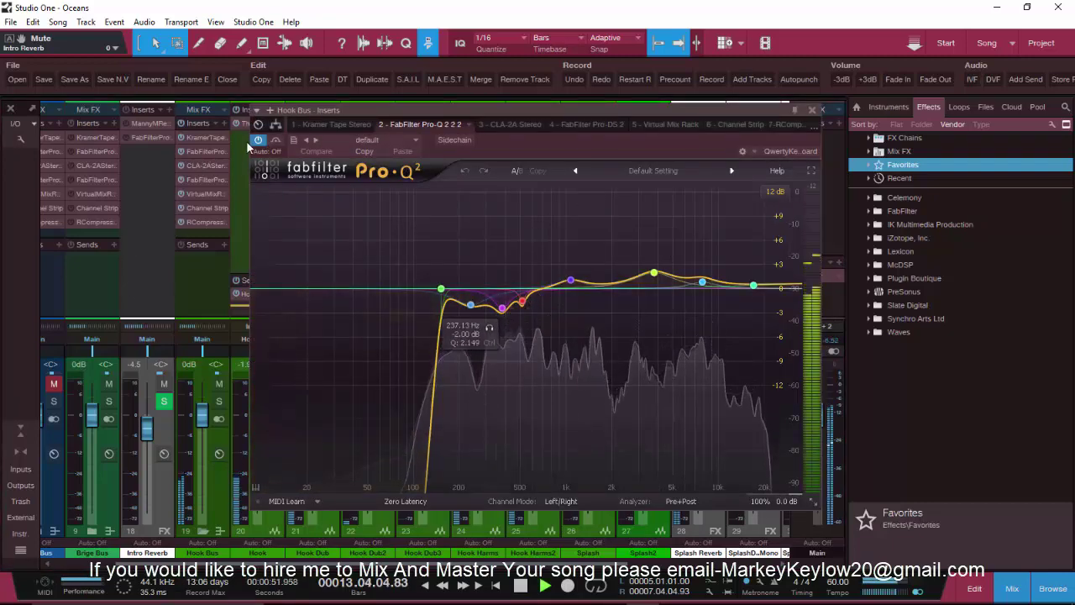
pyautogui.press('space')
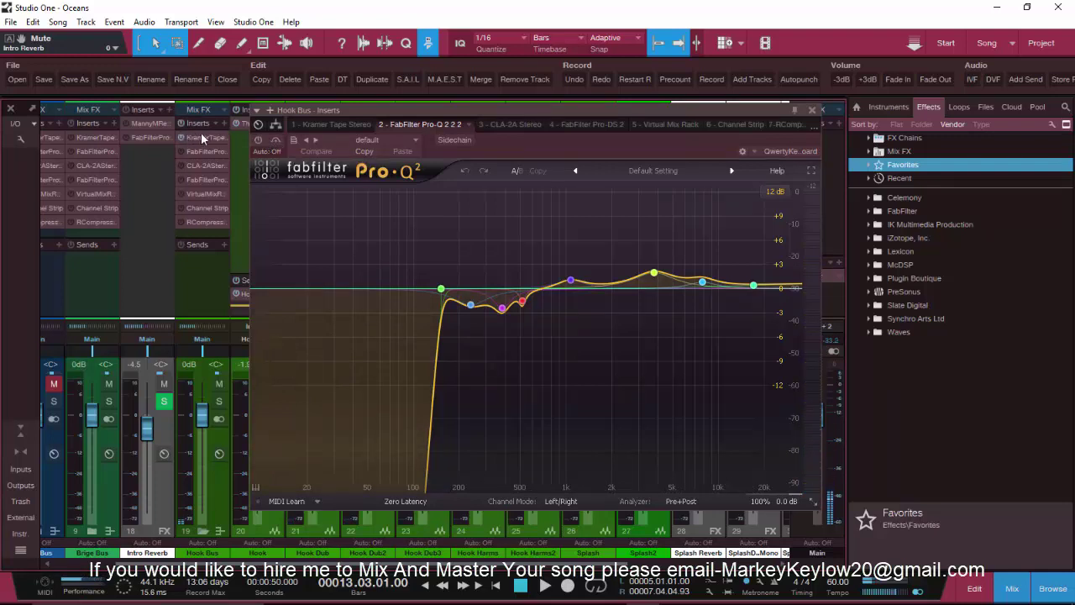
# Play the hook from bar 13, compare the Hook Bus with FabFilter Pro-Q 2 bypassed and active, and leave it active
pyautogui.press('space')
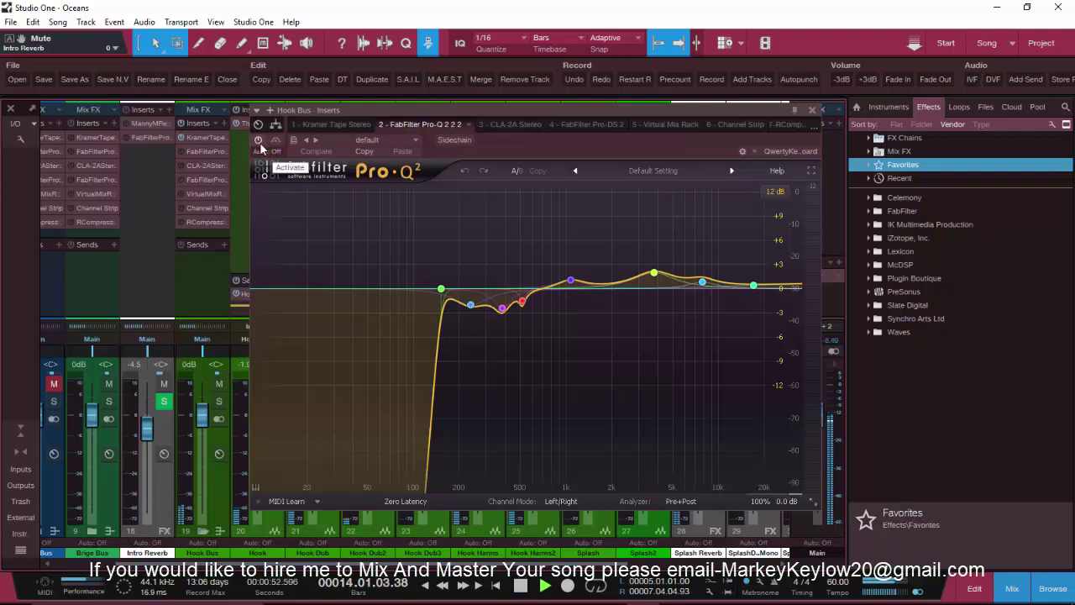
pyautogui.click(259, 141)
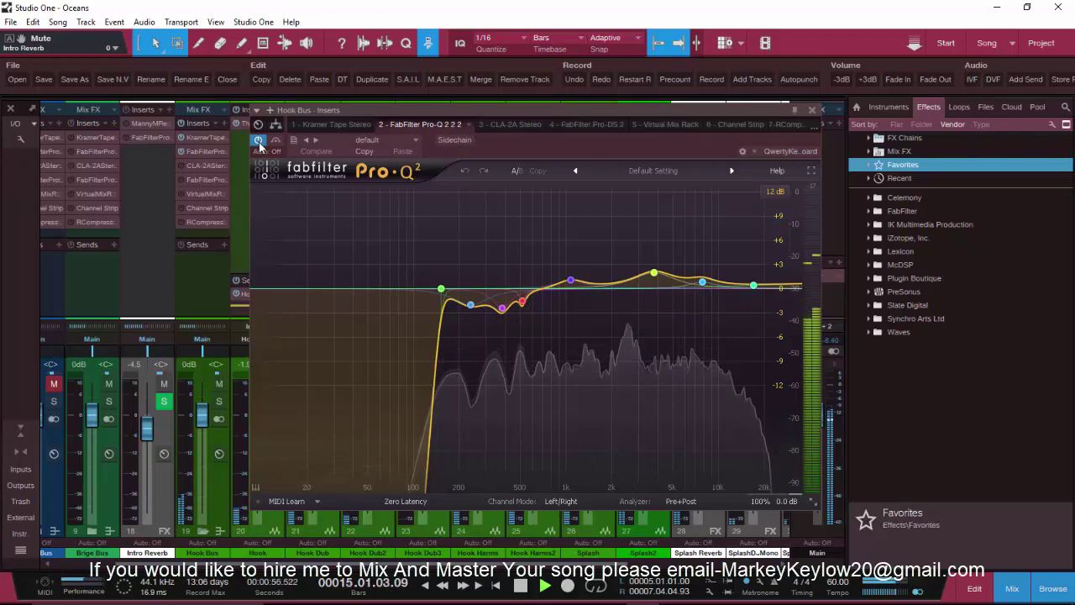
pyautogui.press('space')
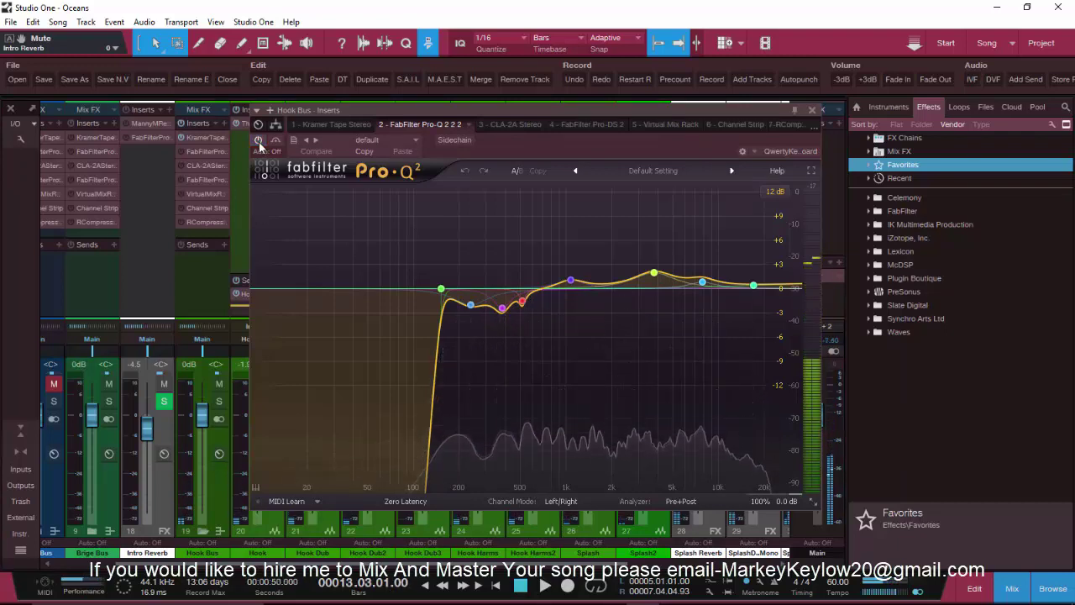
pyautogui.press('space')
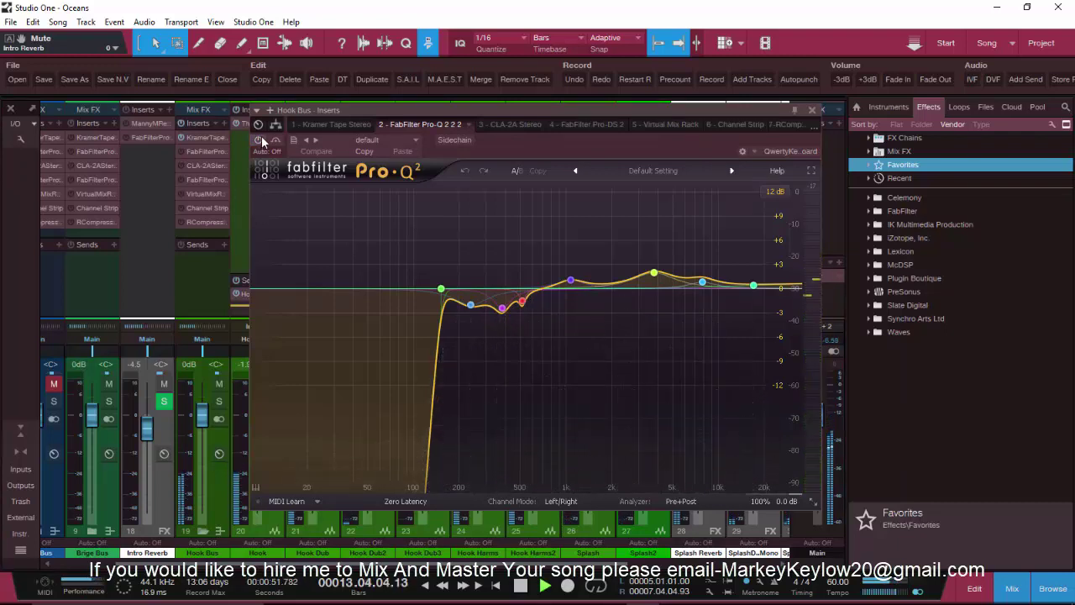
pyautogui.click(260, 141)
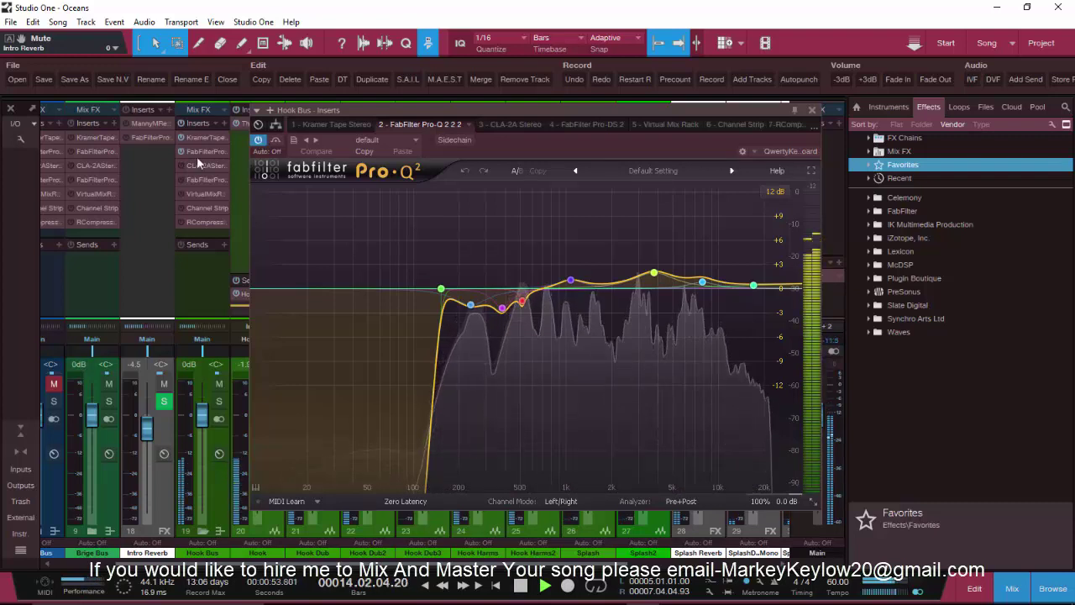
pyautogui.press('space')
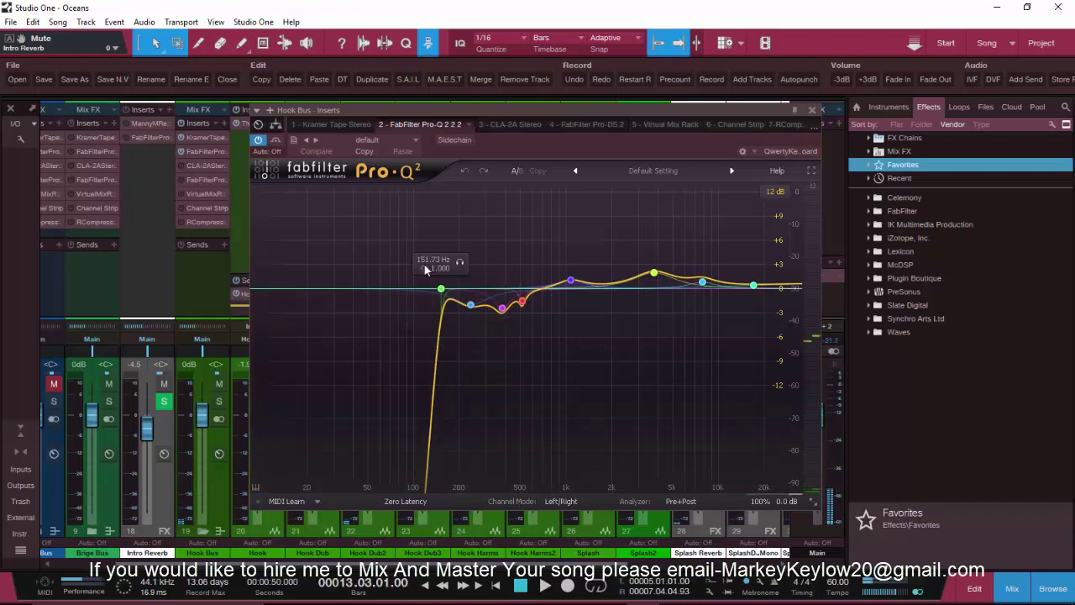
# Compare the hook with the Hook Bus's CLA-2A compressor off and on during playback, and leave the compressor active
pyautogui.click(503, 123)
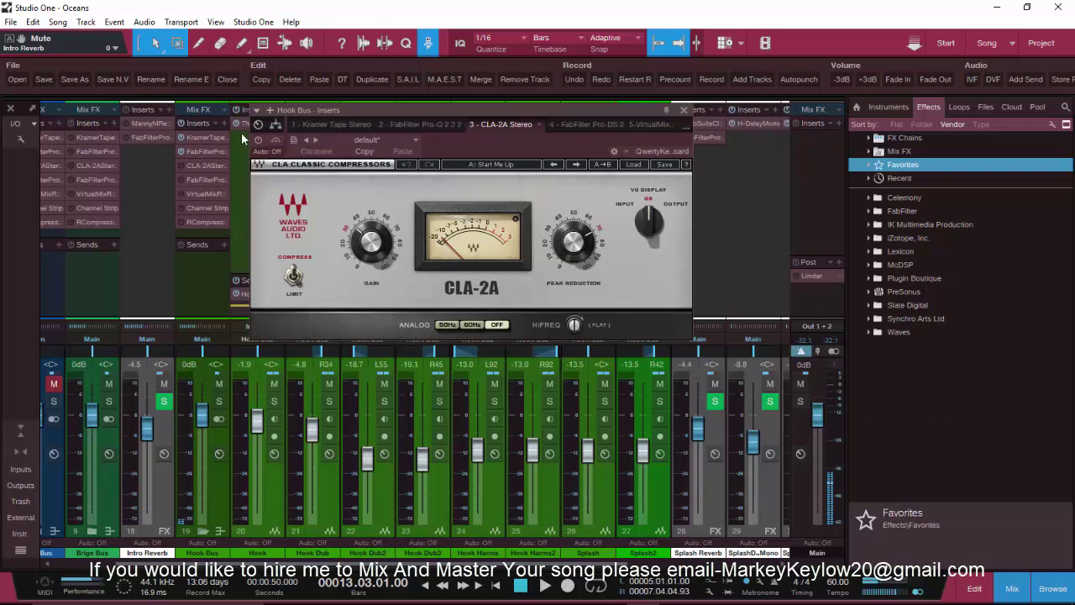
pyautogui.press('space')
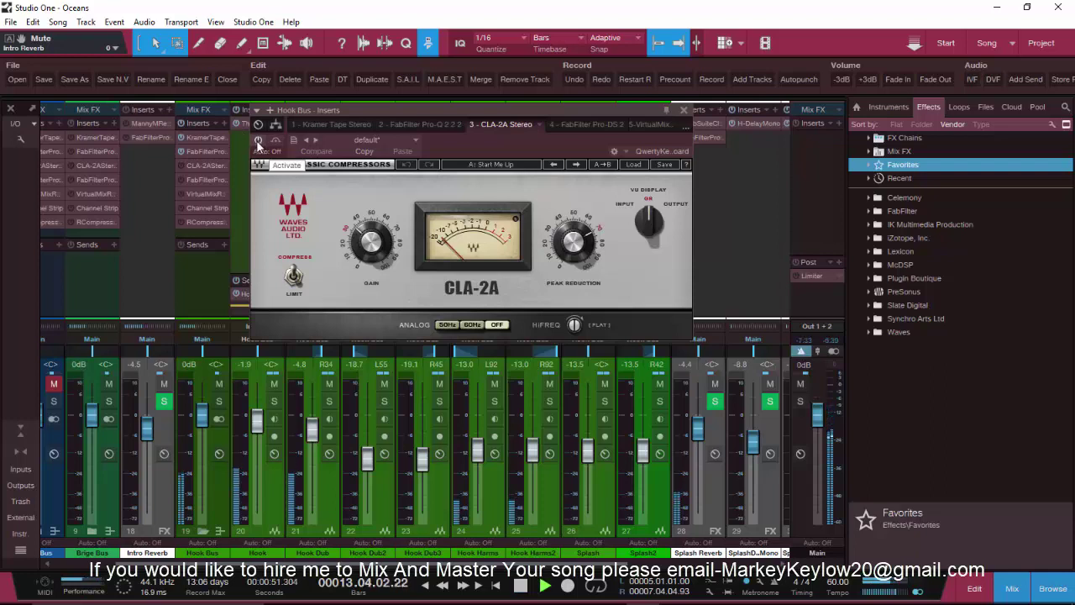
pyautogui.click(258, 140)
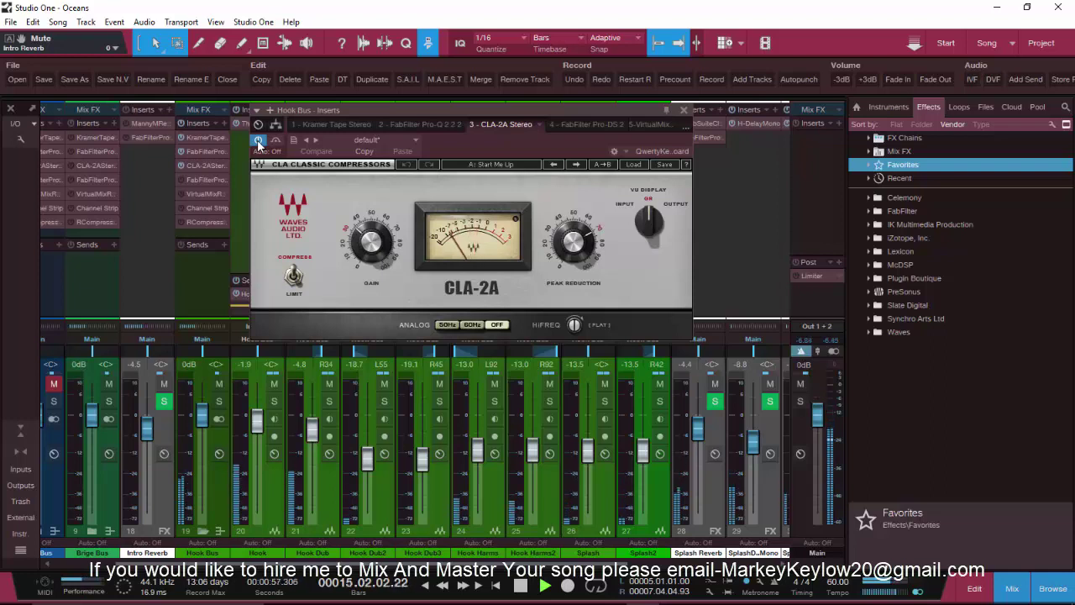
pyautogui.click(258, 141)
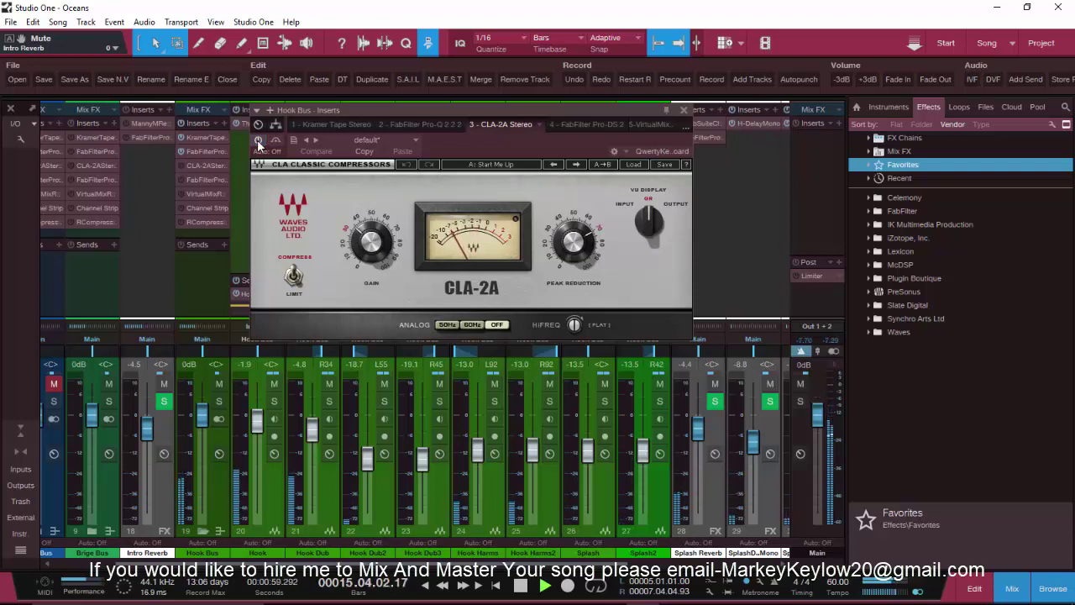
pyautogui.click(258, 141)
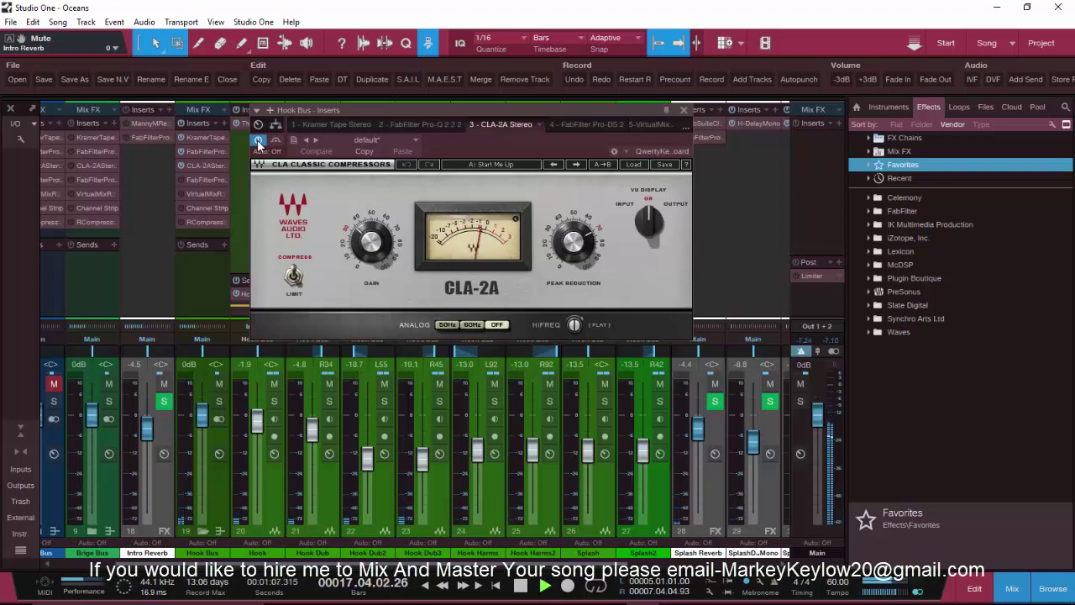
pyautogui.press('space')
# Activate the FabFilter Pro-DS and Virtual Mix Rack inserts on the Hook Bus while auditioning the hook
pyautogui.click(587, 128)
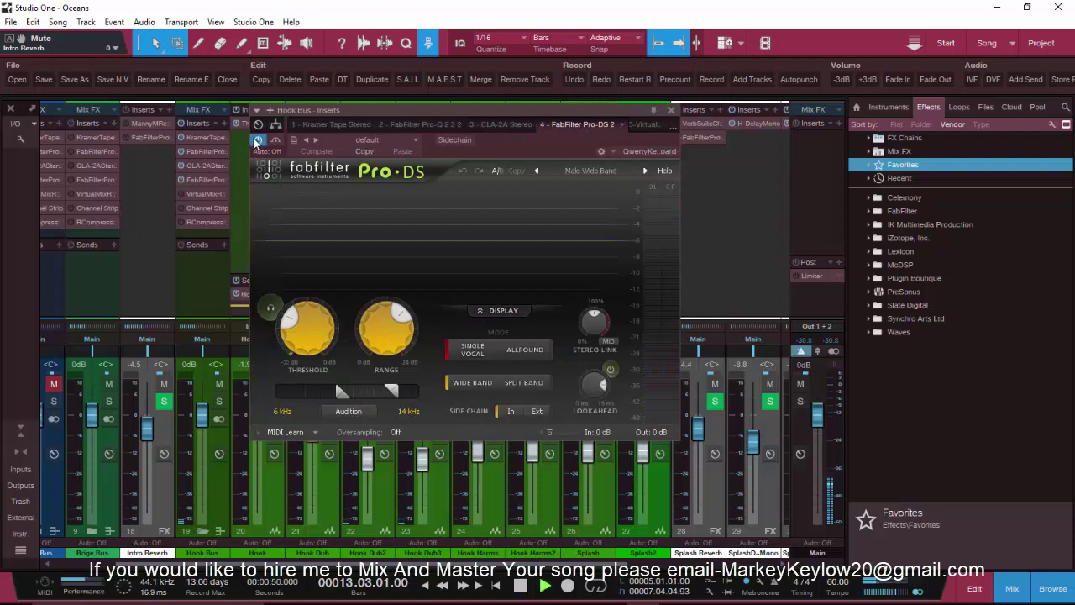
pyautogui.press('space')
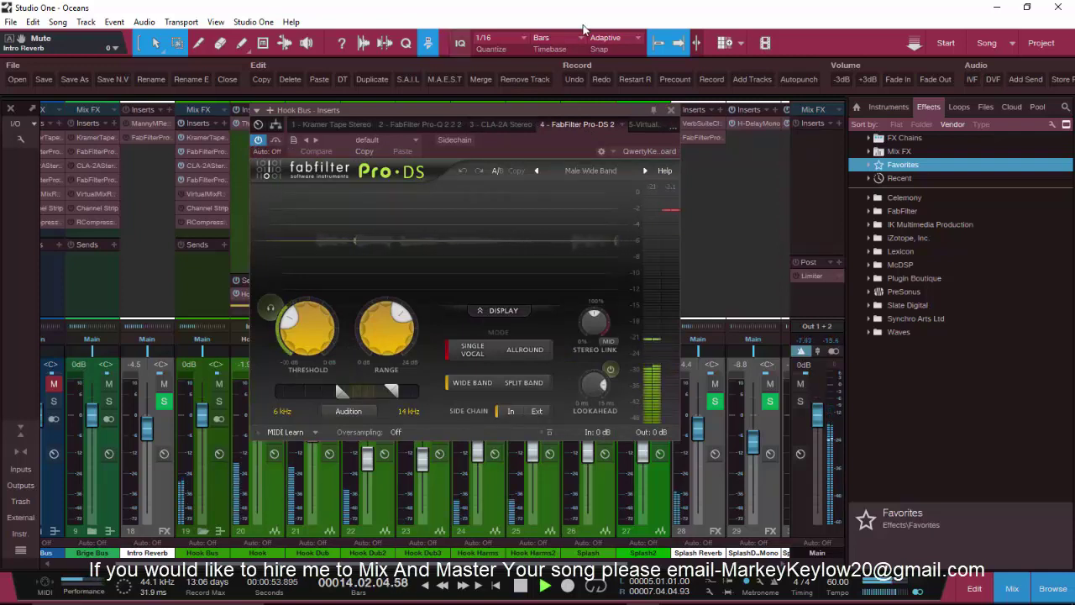
pyautogui.press('space')
pyautogui.click(641, 124)
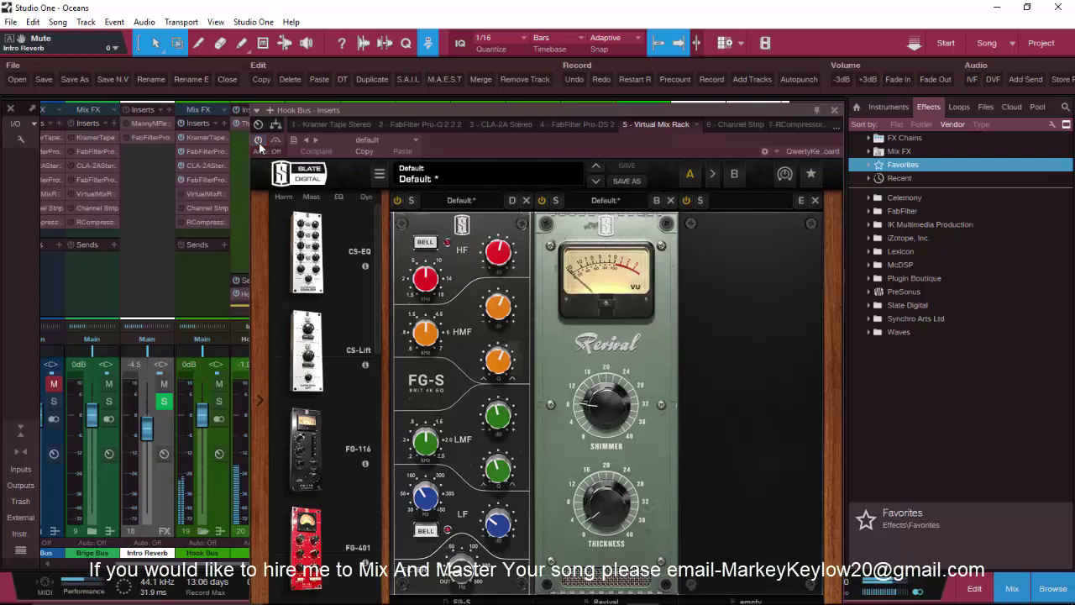
pyautogui.click(259, 141)
# Toggle the Hook Bus's Channel Strip insert during playback to compare its effect, leave it active, and stop playback
pyautogui.click(734, 124)
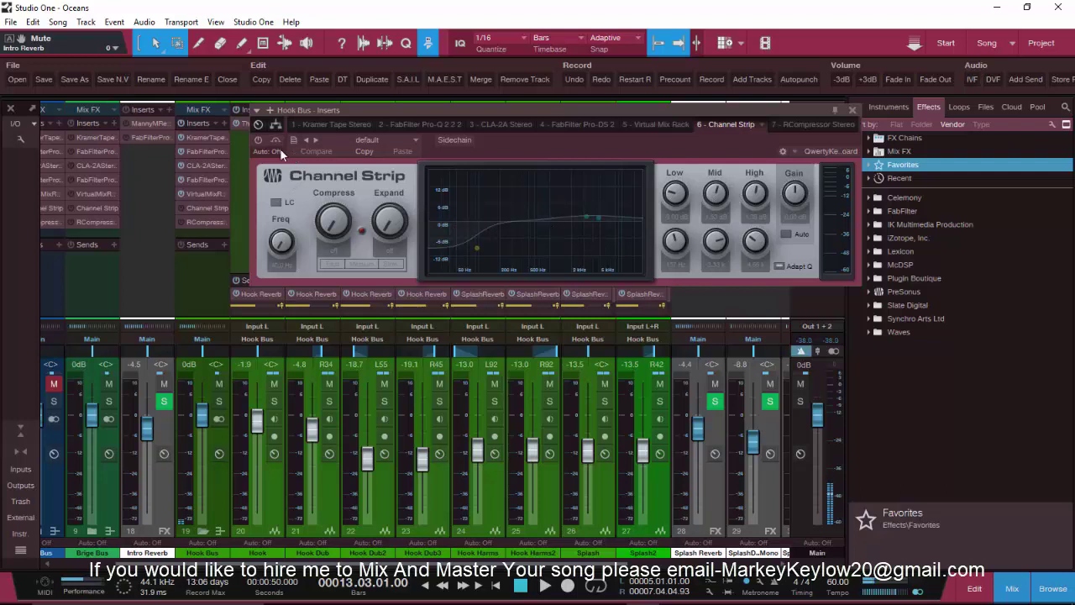
pyautogui.press('space')
pyautogui.click(258, 141)
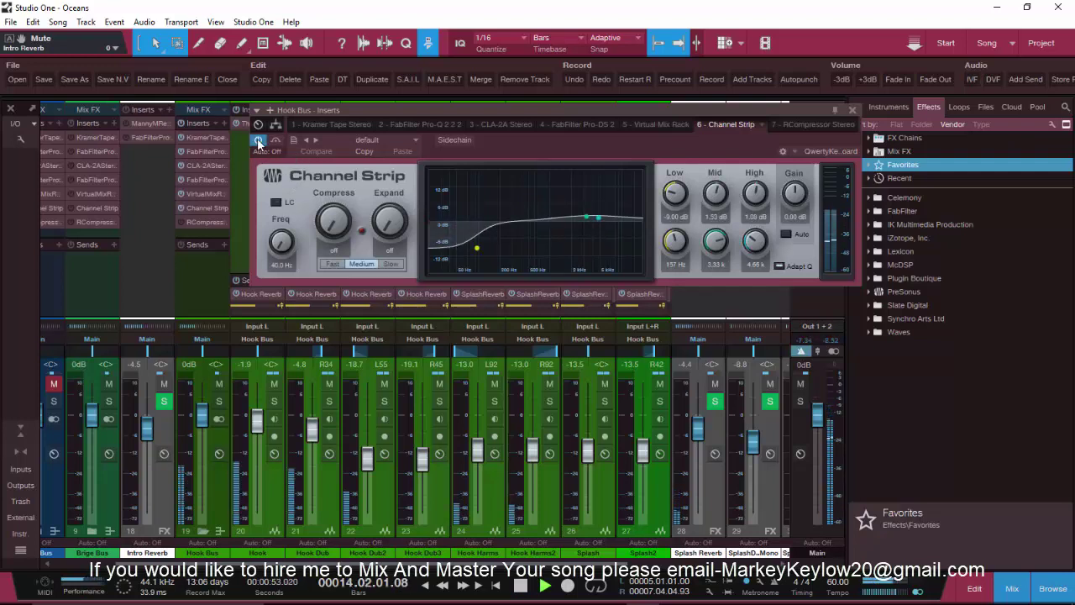
pyautogui.click(264, 139)
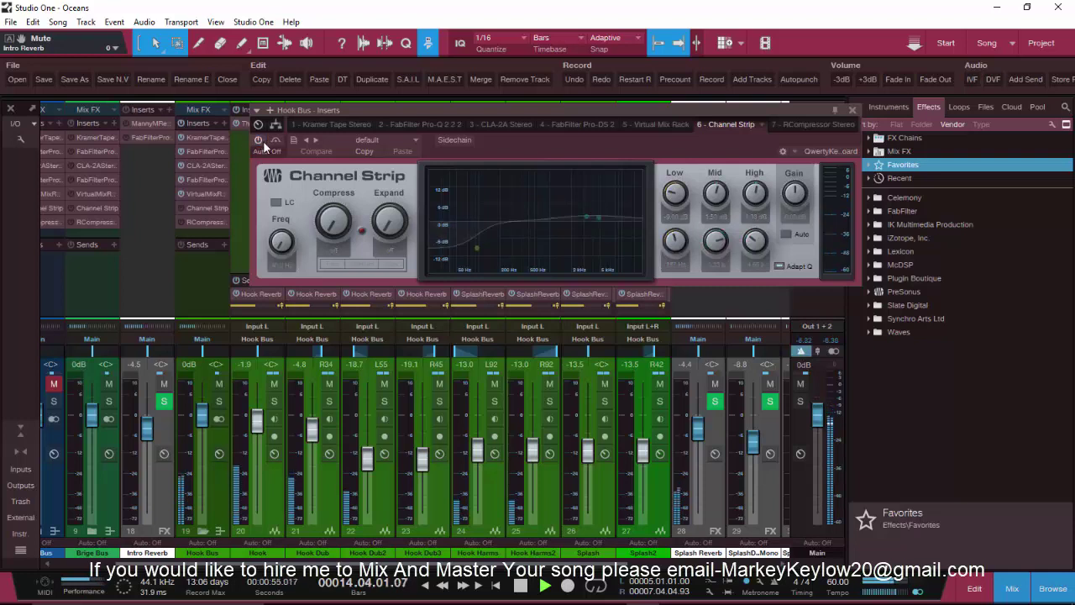
pyautogui.click(259, 140)
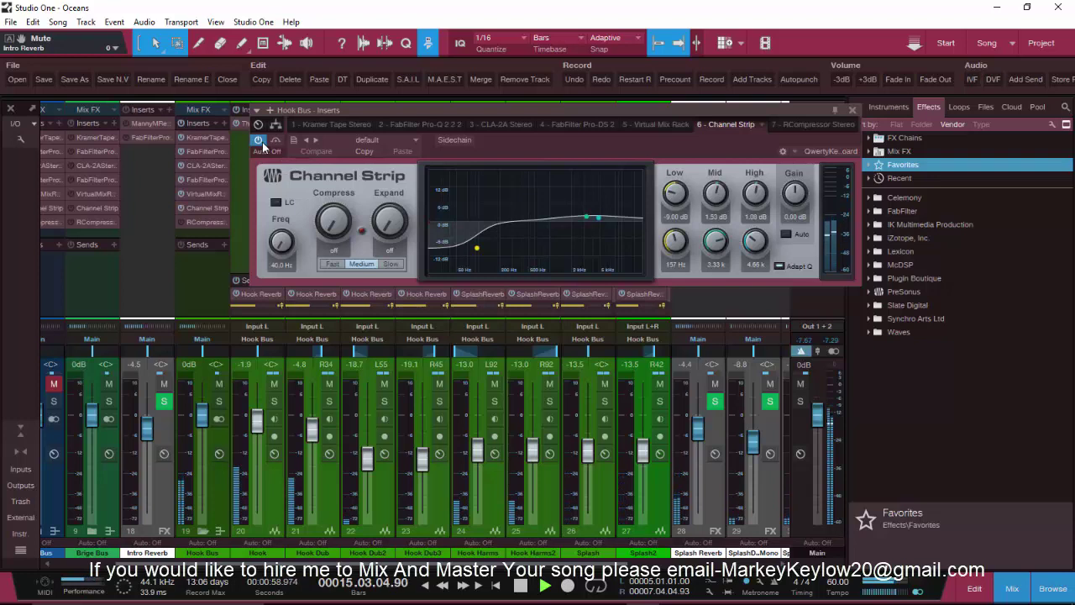
pyautogui.click(262, 142)
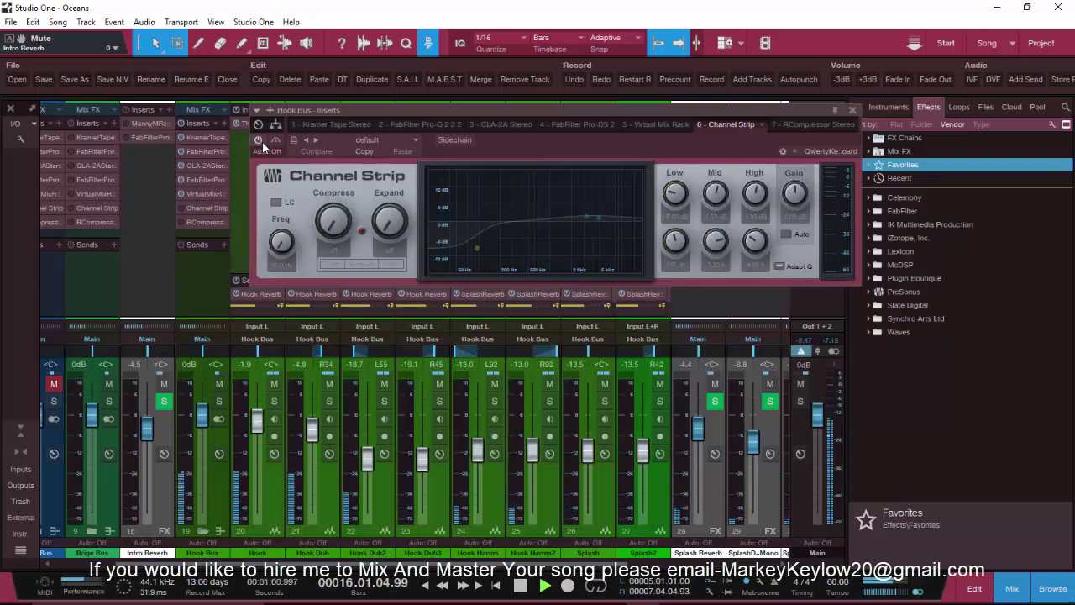
pyautogui.click(262, 142)
pyautogui.press('space')
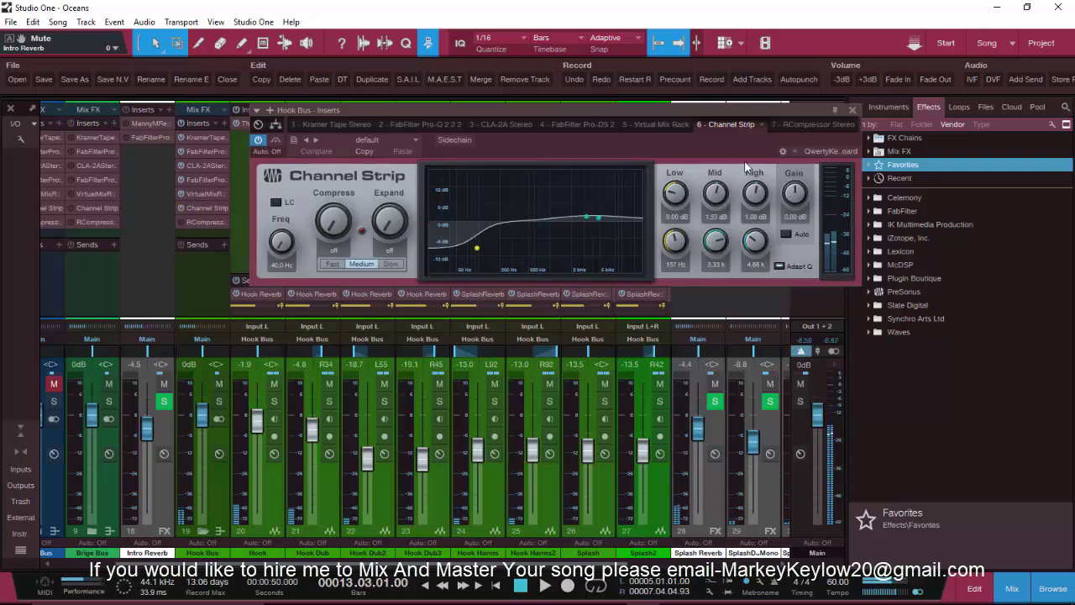
# Compare the hook with the Hook Bus's RCompressor off and on, leave it active, and close the plug-in window
pyautogui.click(804, 123)
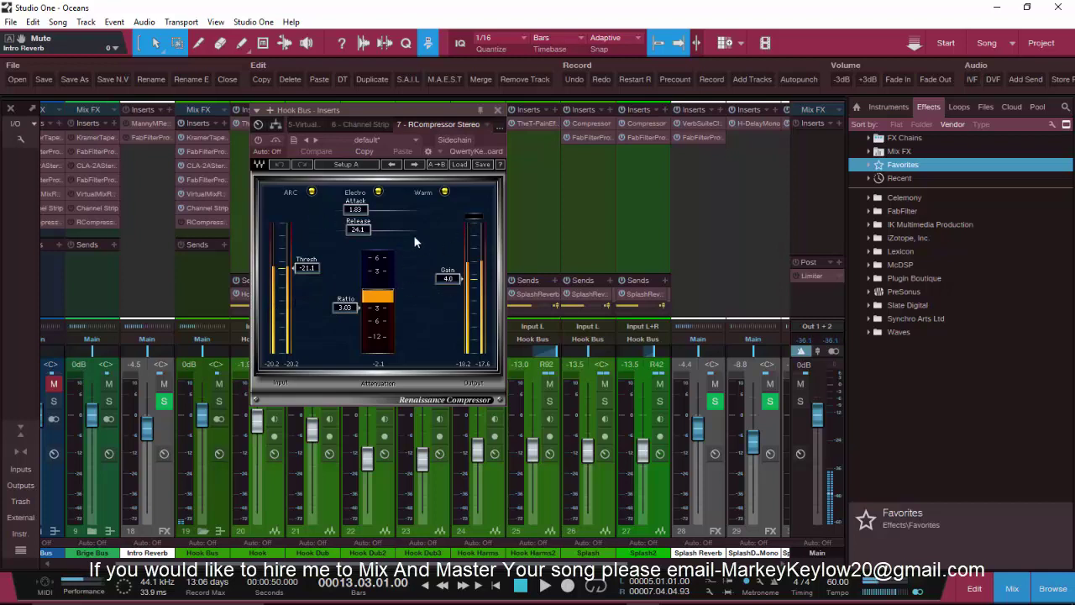
pyautogui.click(259, 147)
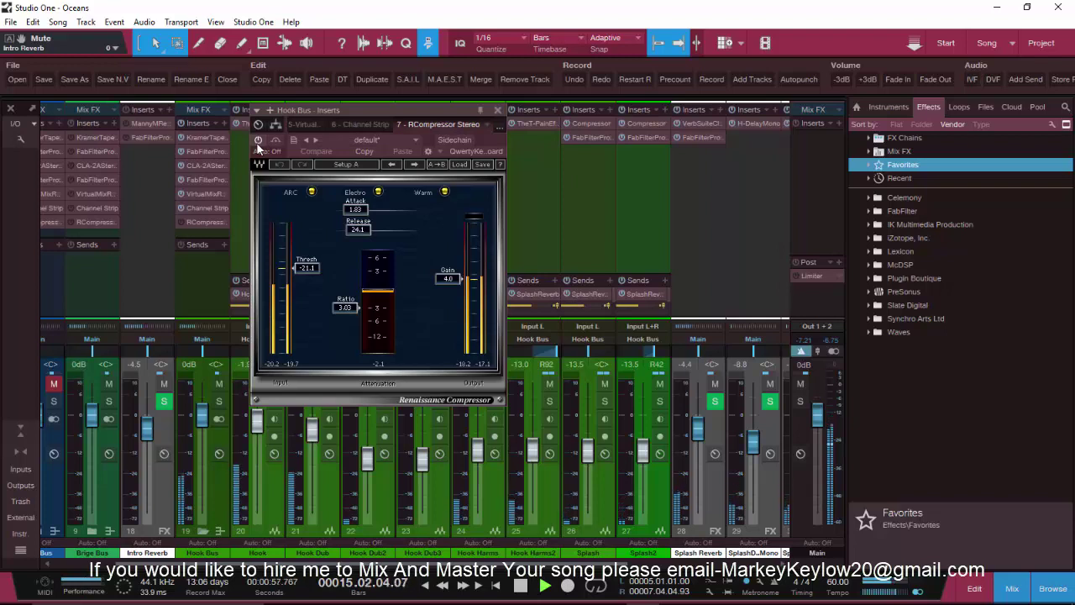
pyautogui.click(257, 142)
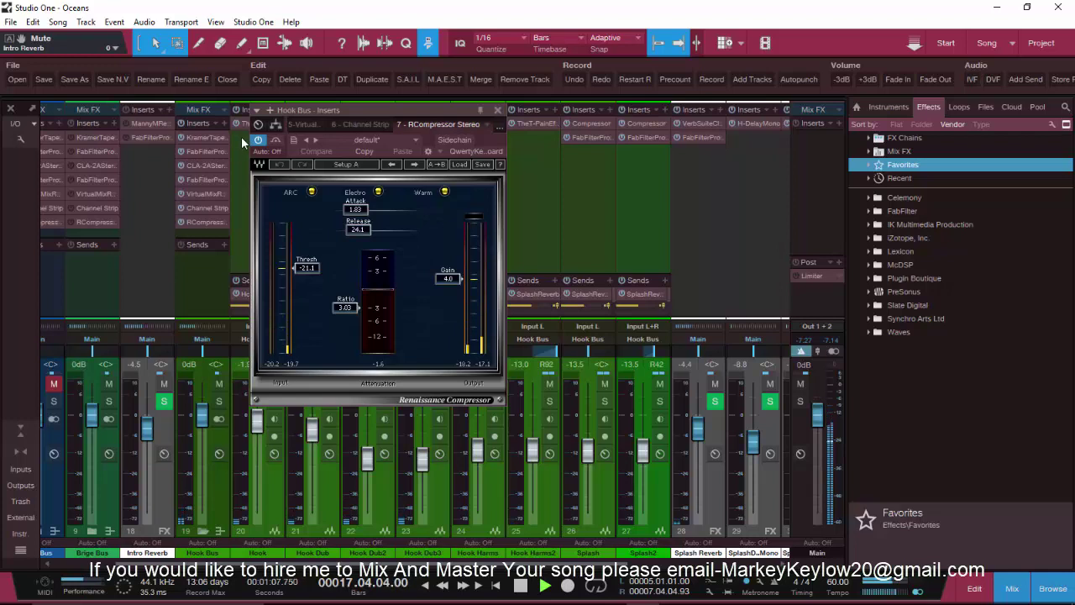
pyautogui.press('space')
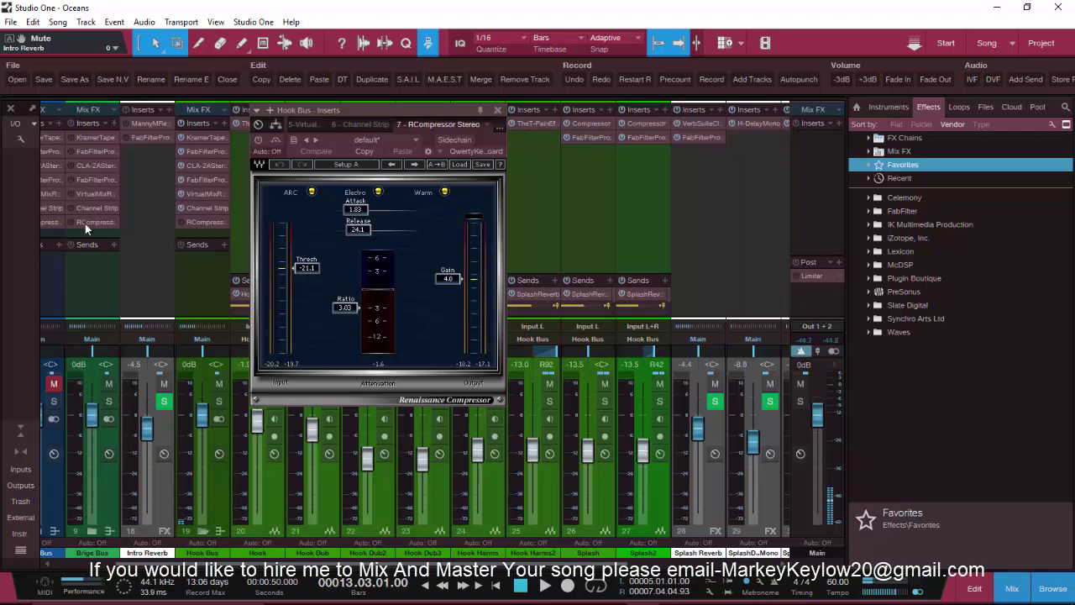
pyautogui.press('space')
pyautogui.click(260, 140)
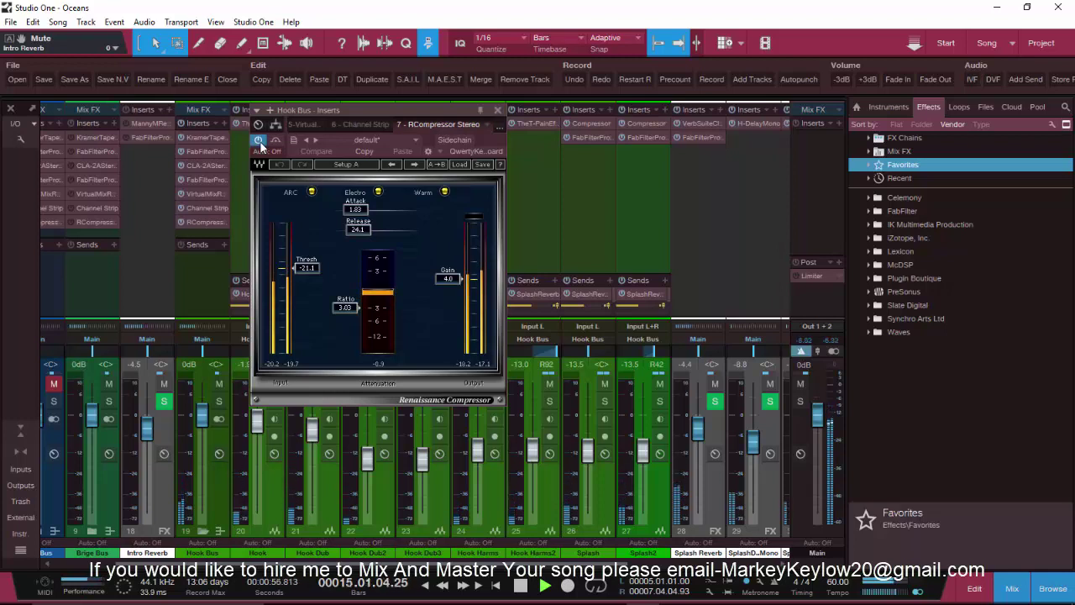
pyautogui.click(497, 109)
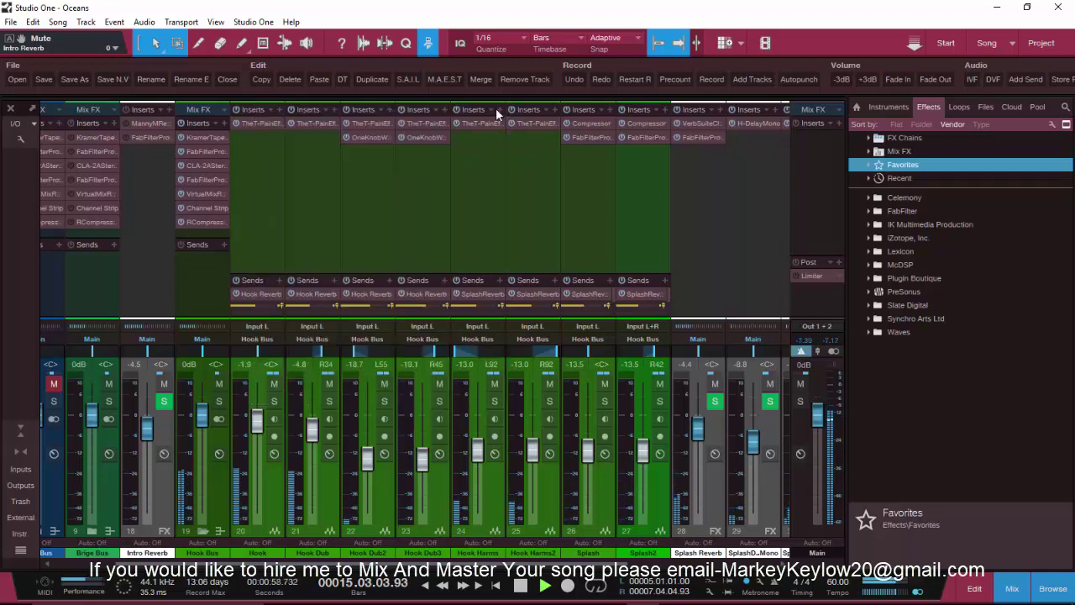
pyautogui.press('space')
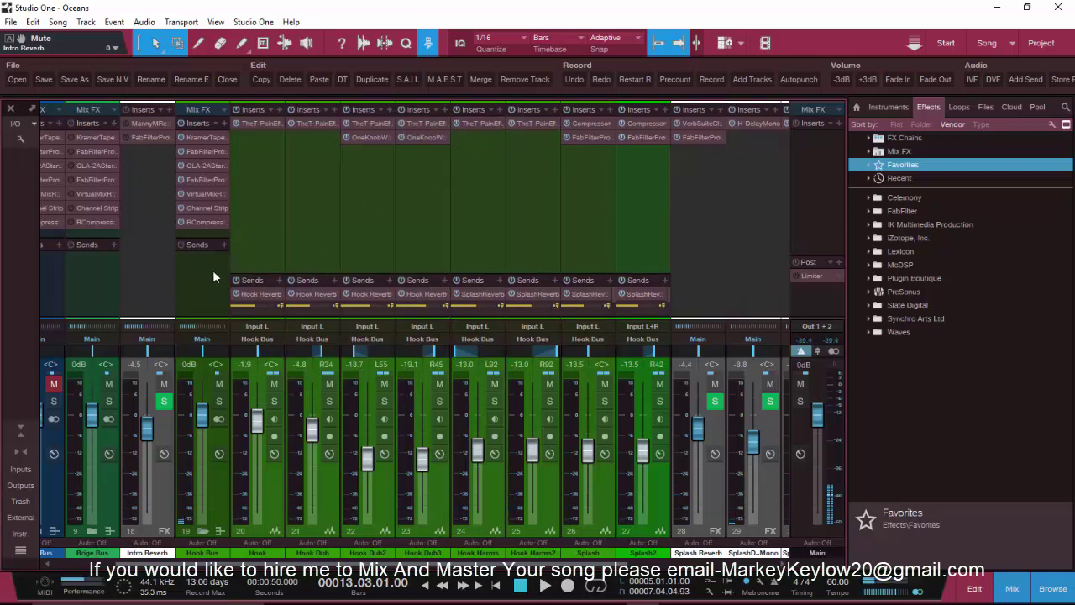
# Examine the VerbSuite Classics settings on the Hook Reverb channel fed by the Hook send, and close the plug-in window
pyautogui.doubleClick(260, 295)
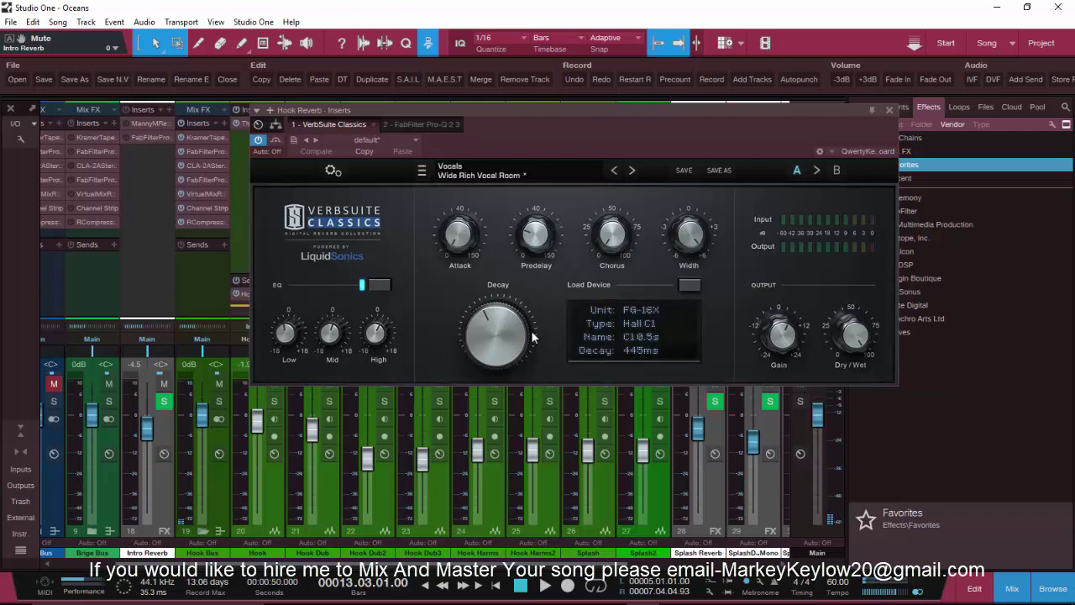
pyautogui.moveTo(533, 337)
pyautogui.click(889, 110)
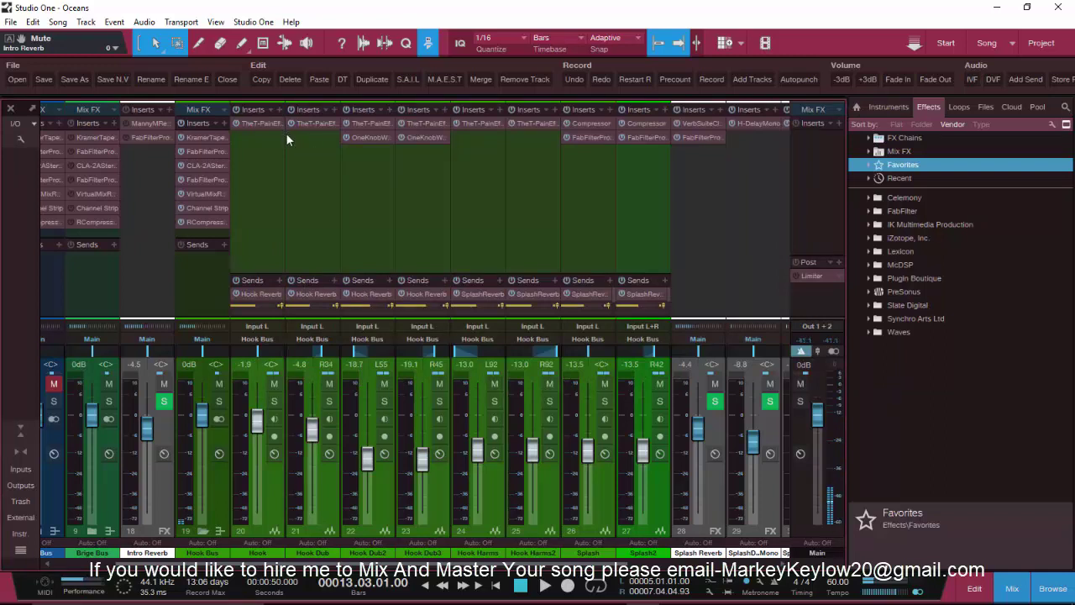
# Solo the Hook channel in the mixer
pyautogui.click(273, 401)
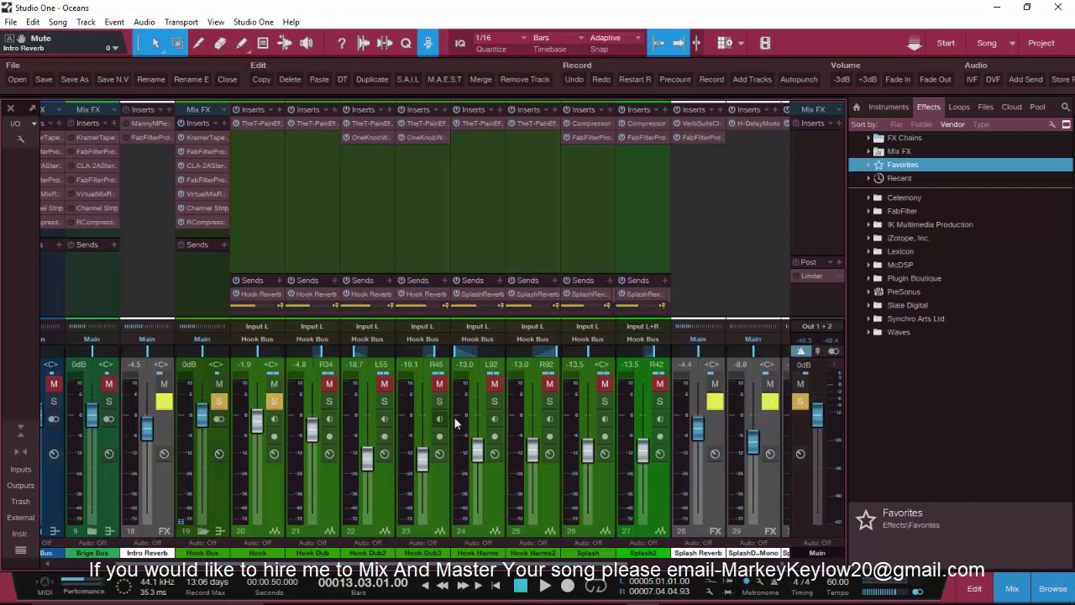
pyautogui.hscroll(4, 455, 418)
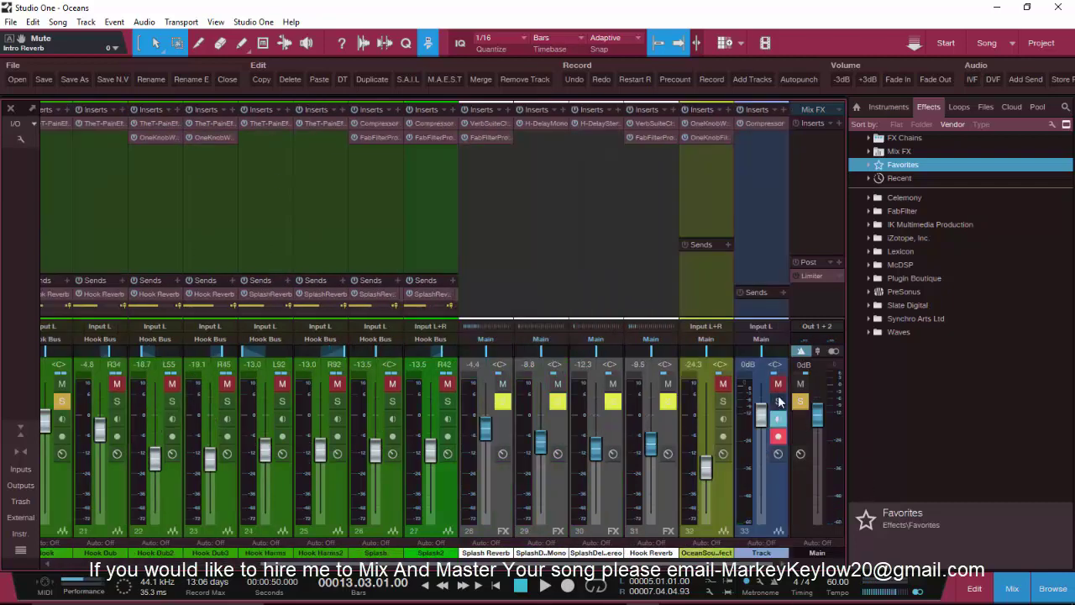
pyautogui.hscroll(-5, 321, 124)
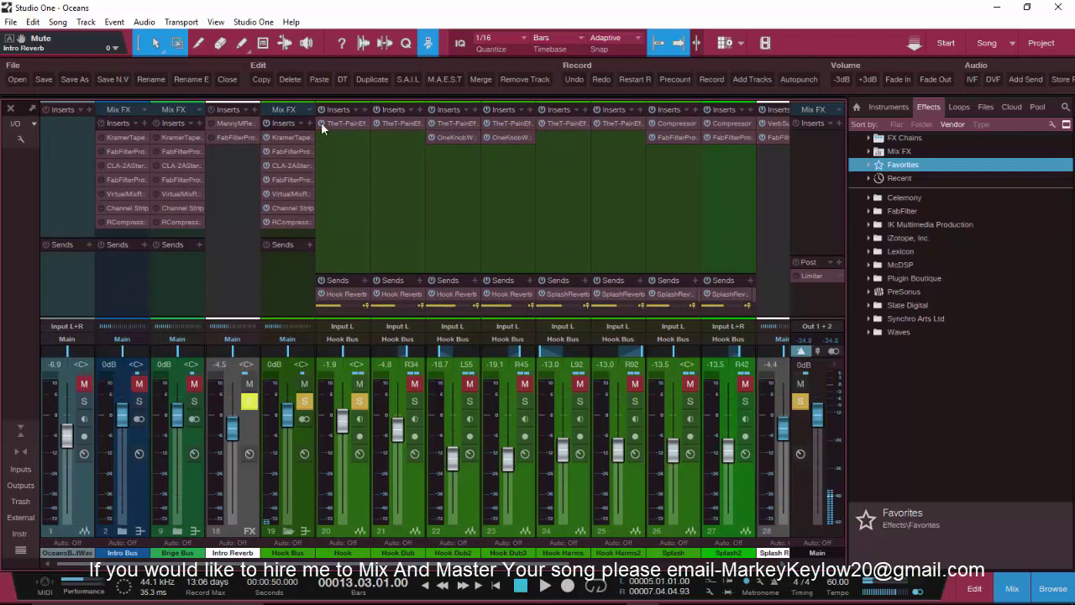
# Play the soloed Hook vocal, open The T-Pain Effect on the Hook channel, and stop playback
pyautogui.press('space')
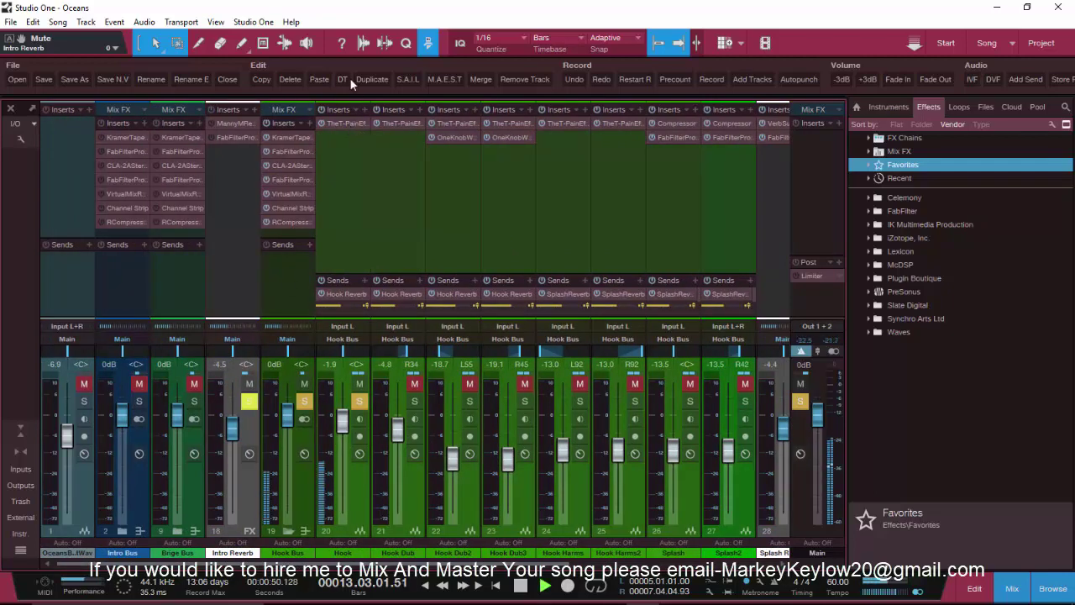
pyautogui.click(339, 124)
pyautogui.press('space')
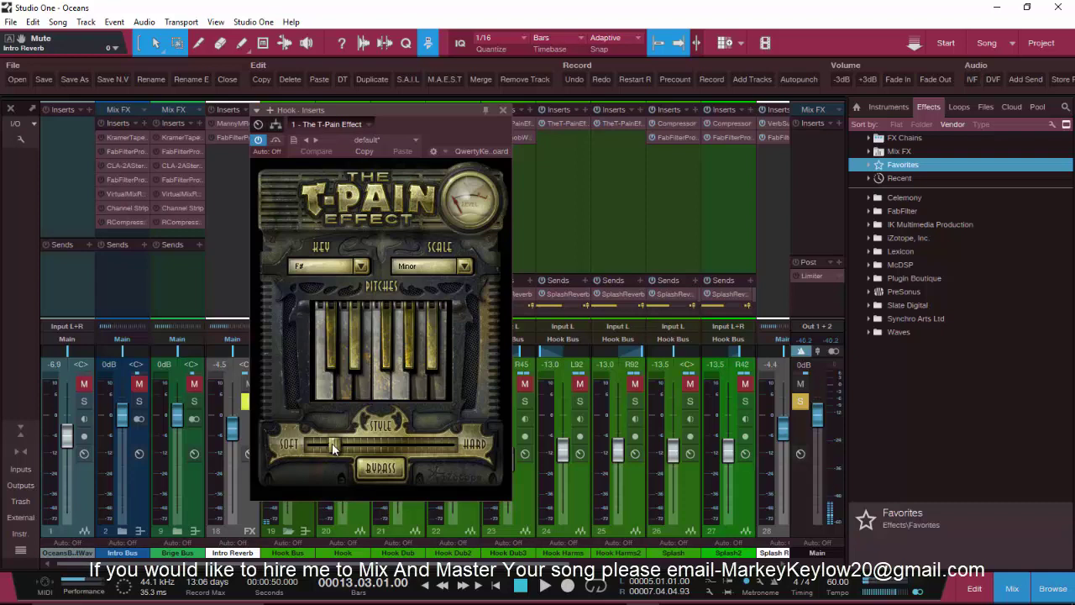
# Audition the Hook with The T-Pain Effect's style at full Hard, return the style near Soft, and close the plug-in window
pyautogui.press('space')
pyautogui.moveTo(333, 448); pyautogui.dragTo(483, 454)
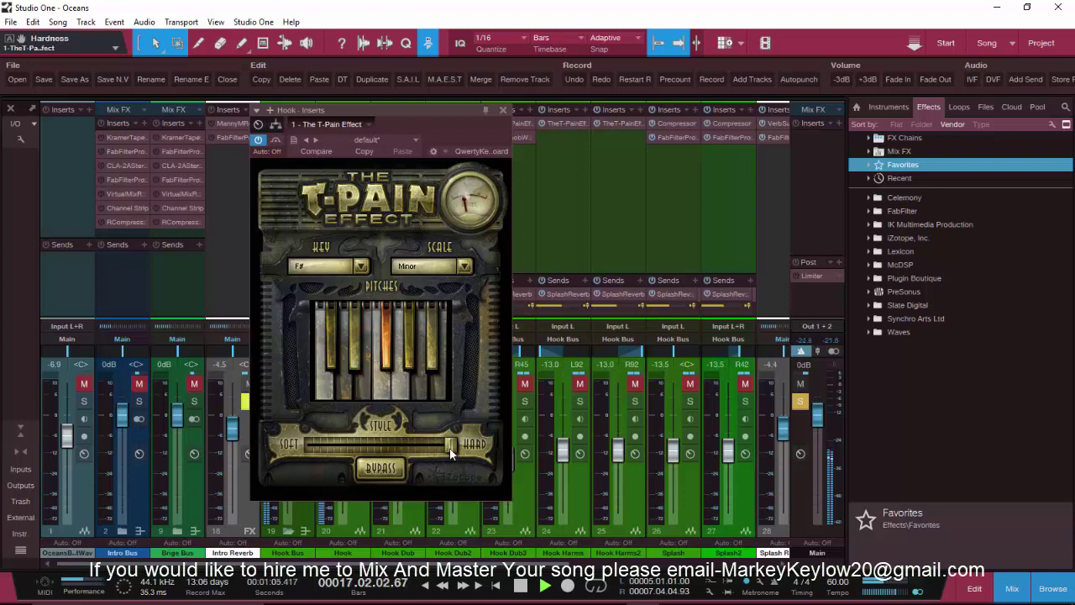
pyautogui.press('space')
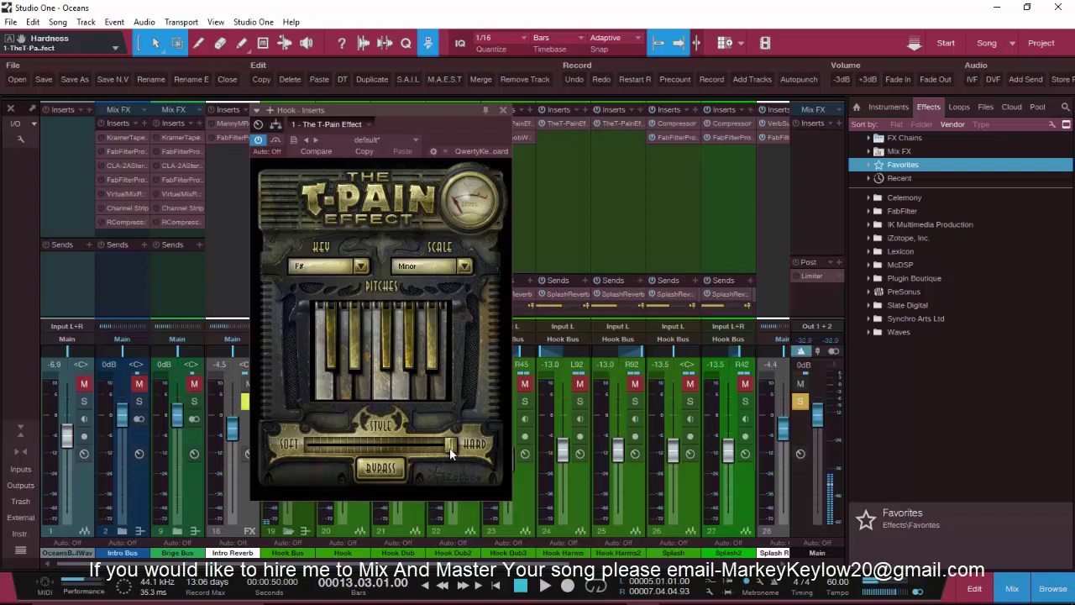
pyautogui.moveTo(450, 449); pyautogui.dragTo(325, 454)
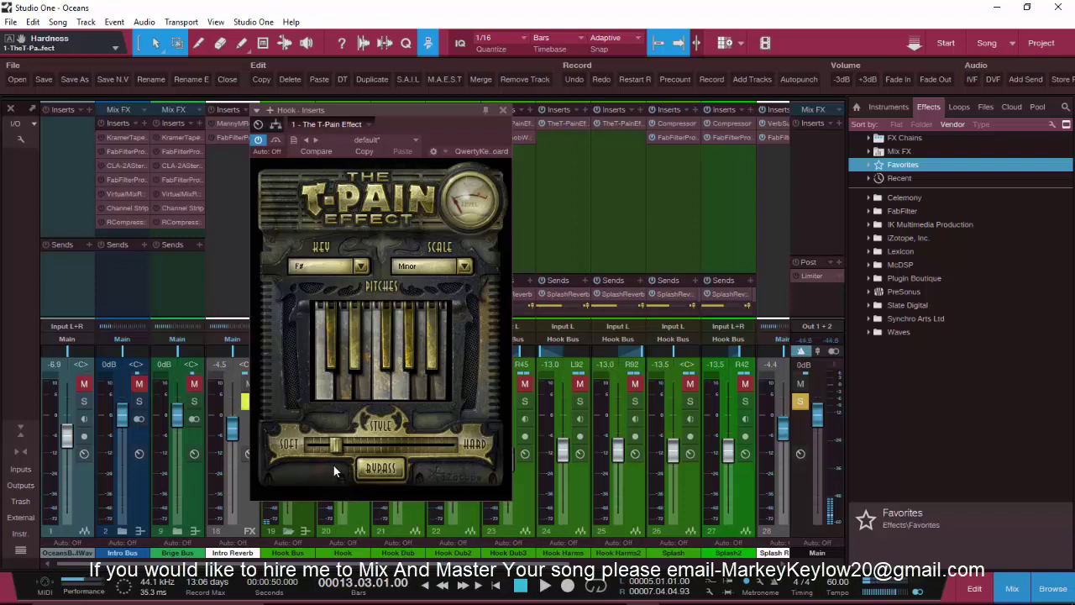
pyautogui.click(503, 110)
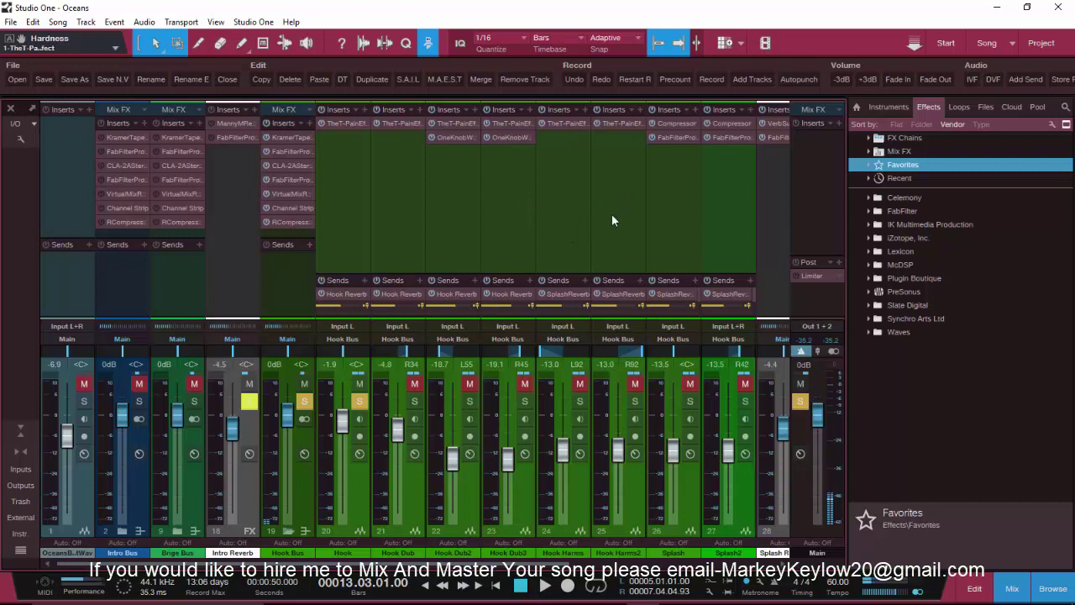
# Compare The T-Pain Effect settings on the Hook Dub and Hook channels, closing each plug-in window after viewing
pyautogui.click(396, 123)
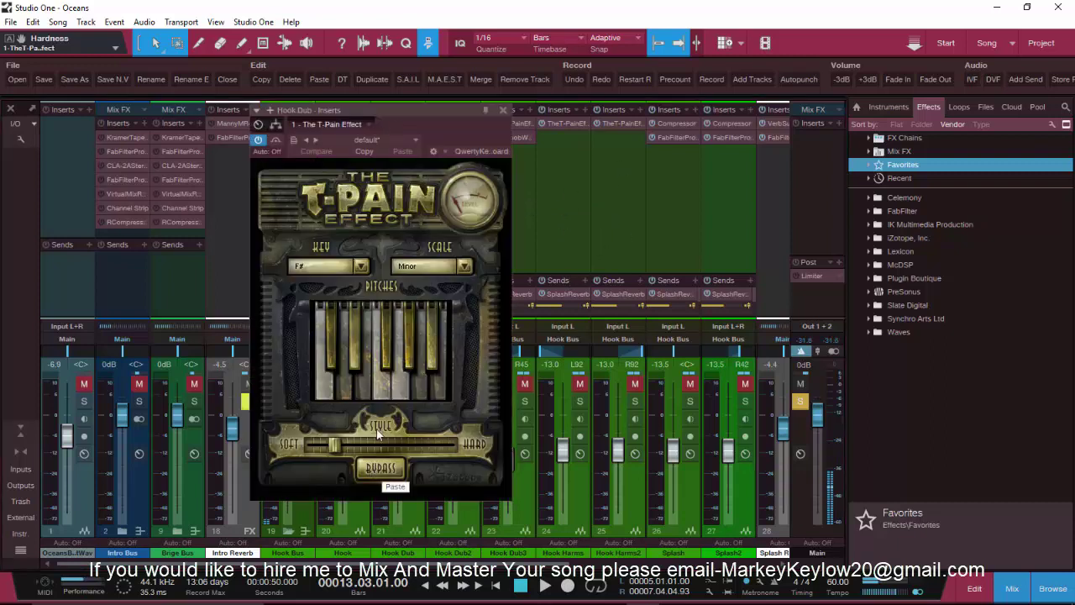
pyautogui.click(503, 110)
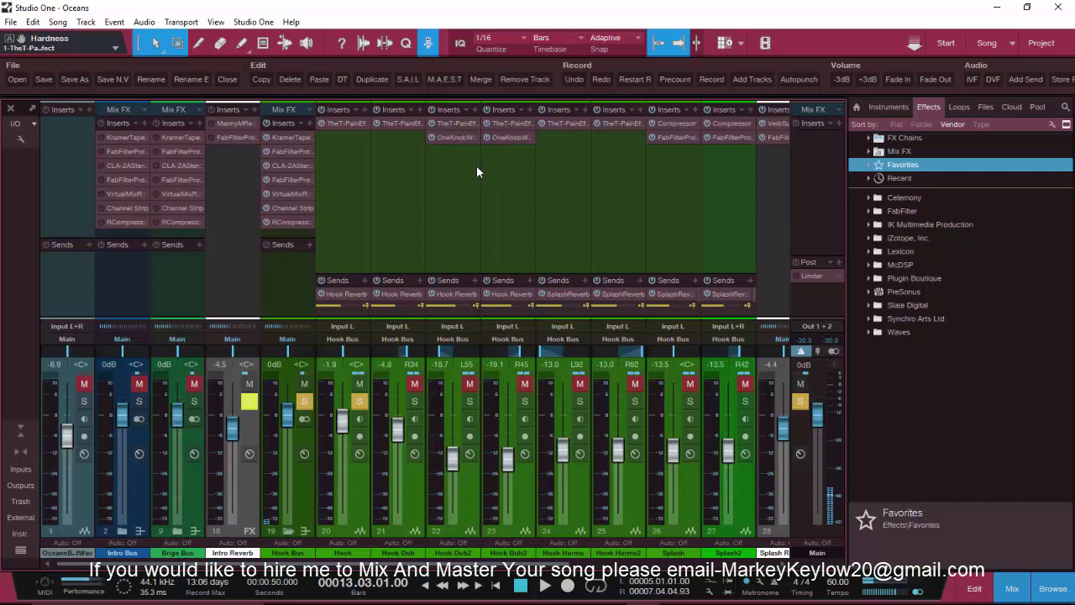
pyautogui.click(351, 126)
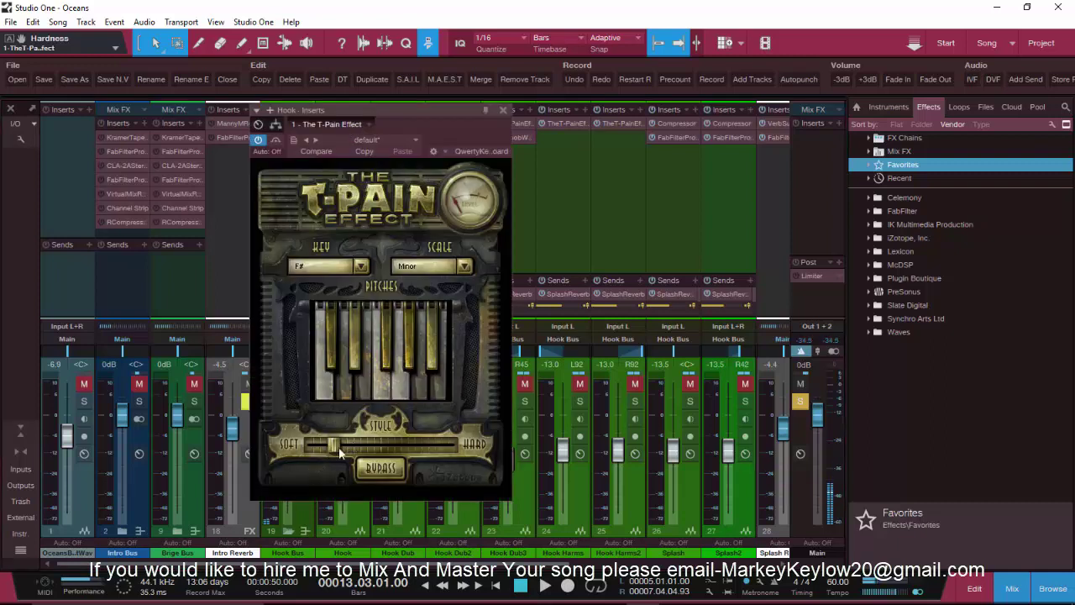
pyautogui.click(502, 110)
pyautogui.click(396, 126)
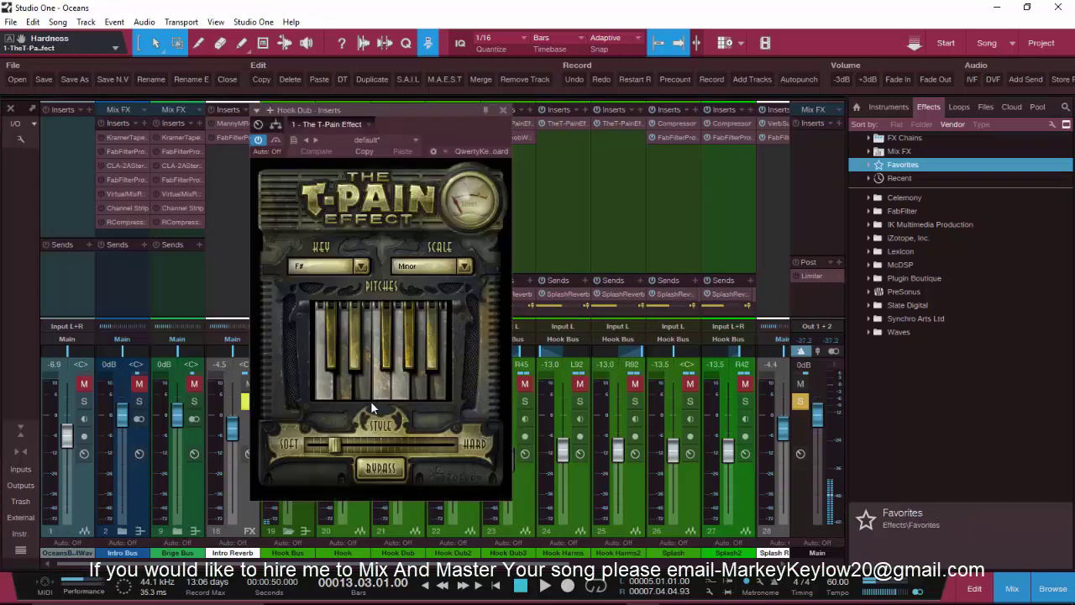
pyautogui.click(502, 110)
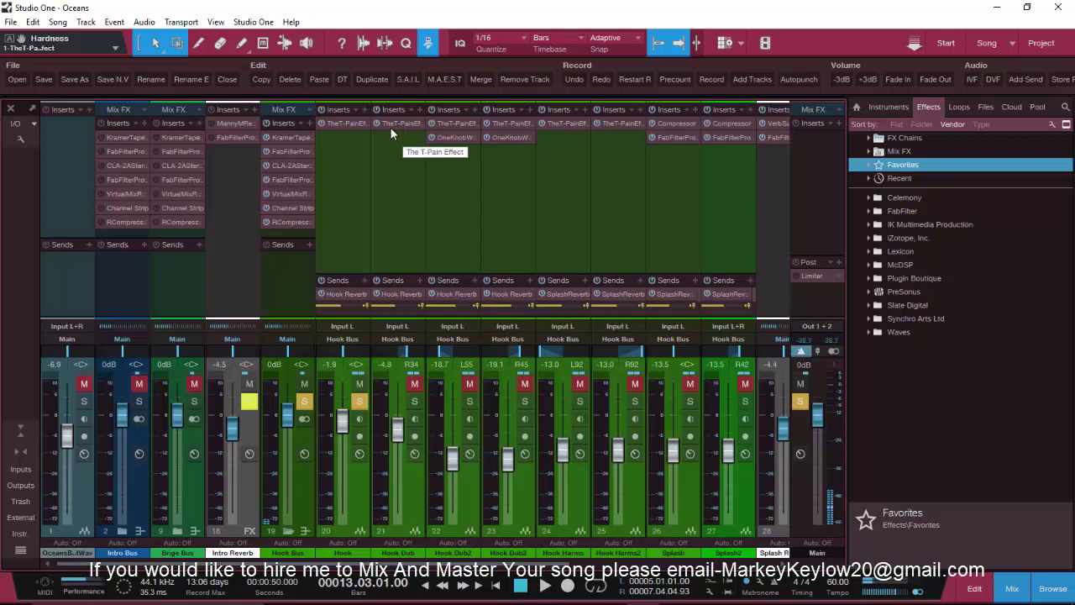
pyautogui.click(347, 123)
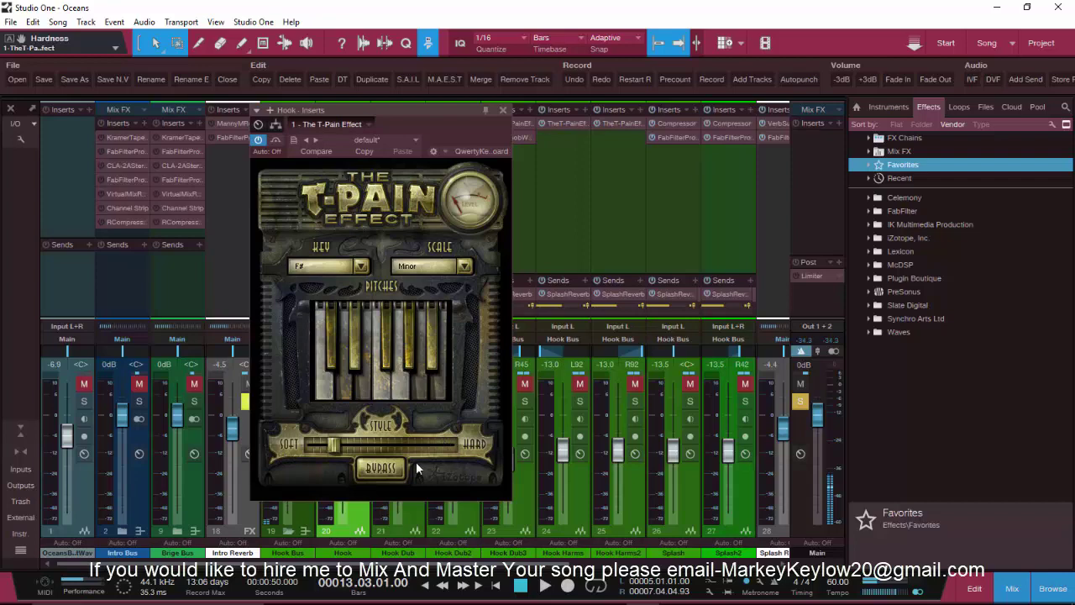
pyautogui.click(502, 110)
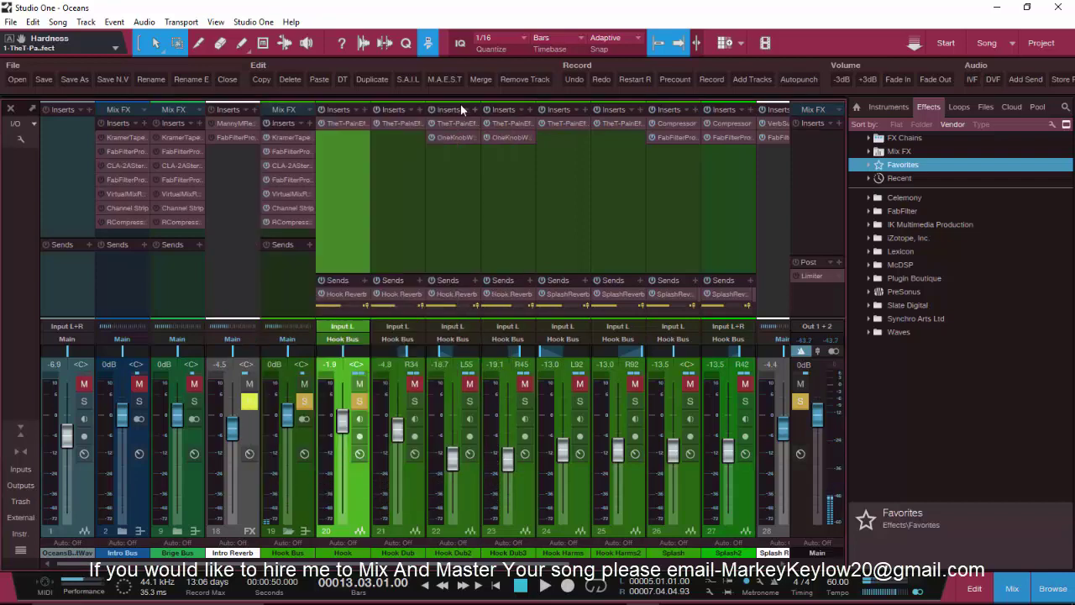
# Shrink the mixer's height to reveal the arrangement and bring the hook tracks around bar 13 into view
pyautogui.click(458, 102)
pyautogui.moveTo(459, 102); pyautogui.dragTo(467, 353)
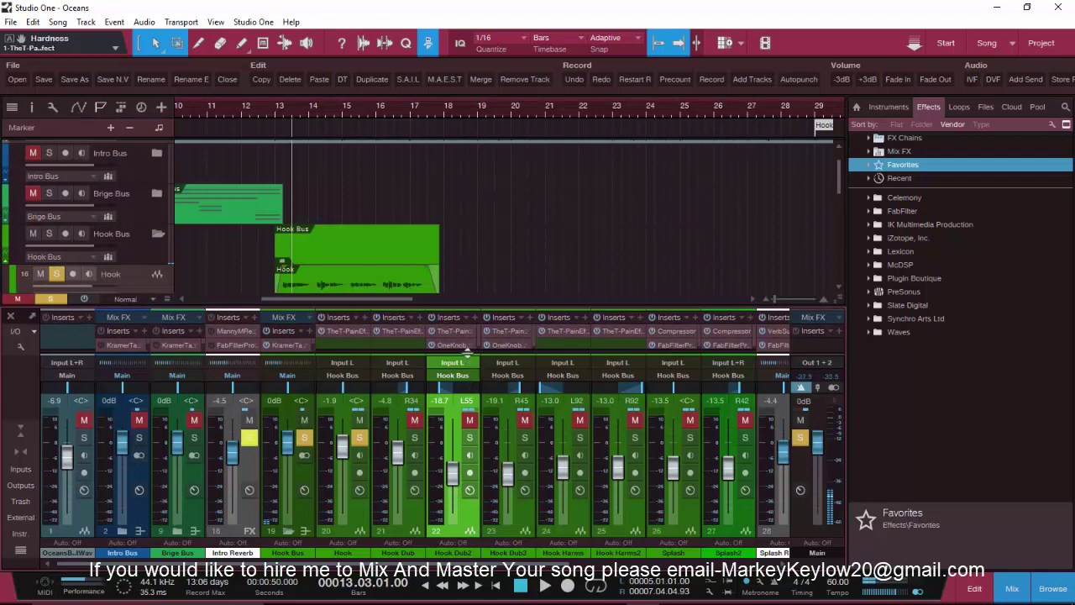
pyautogui.scroll(-3, 480, 210)
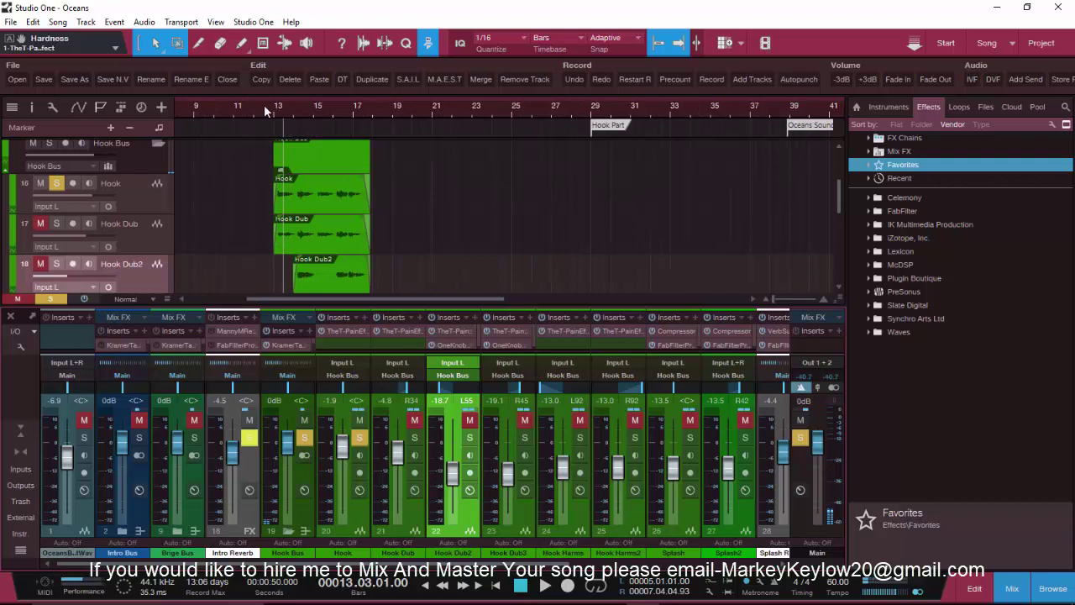
pyautogui.scroll(5, 263, 104)
# Play the hook from bar 13 and add Hook Dub, Hook Dub2 and Hook Dub3 to the soloed channels
pyautogui.press('space')
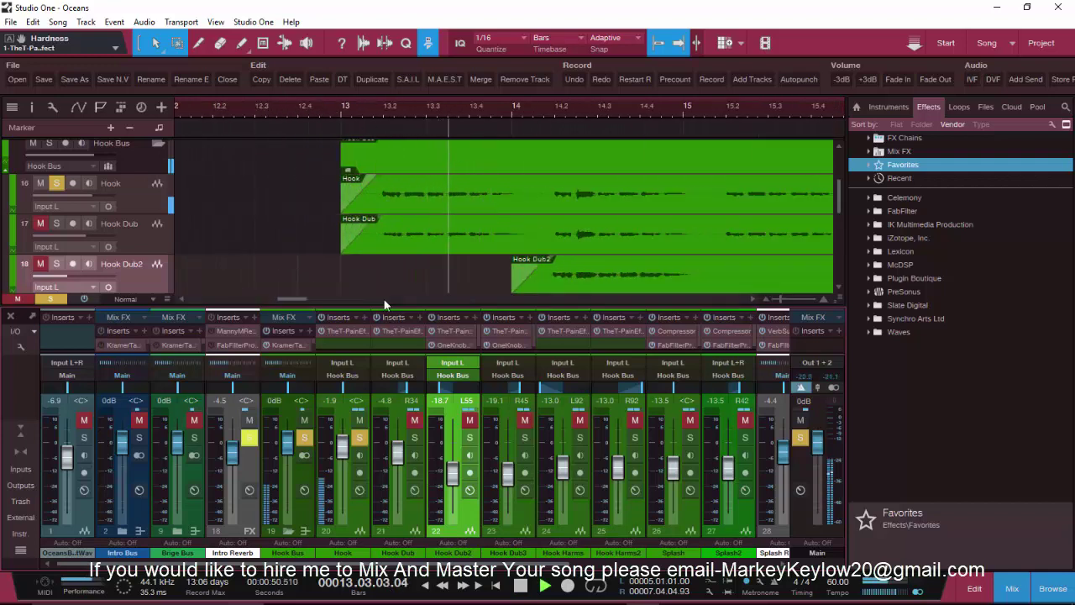
pyautogui.click(414, 439)
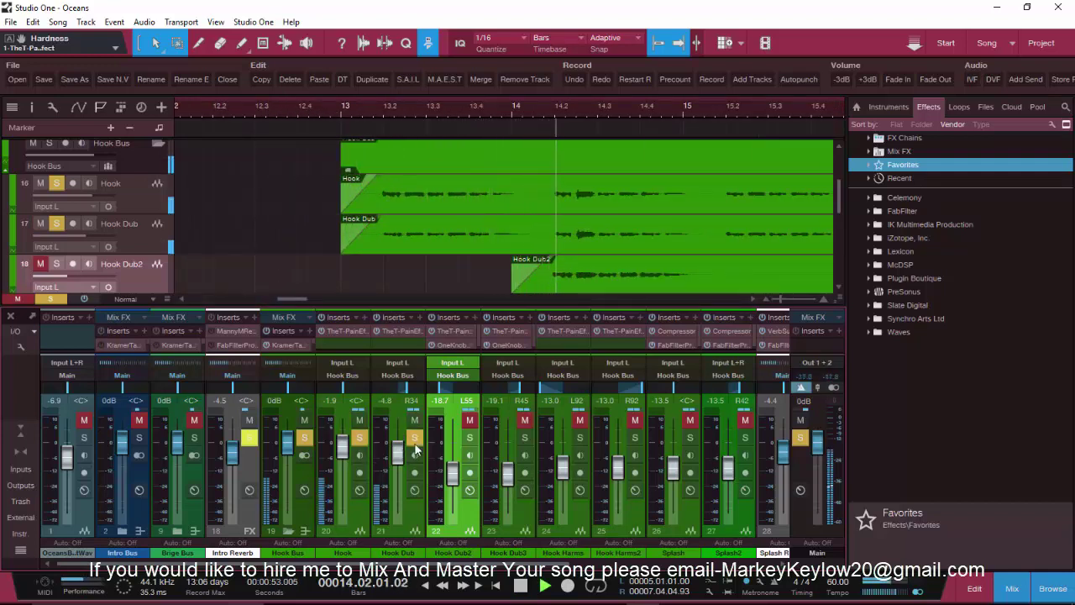
pyautogui.click(469, 438)
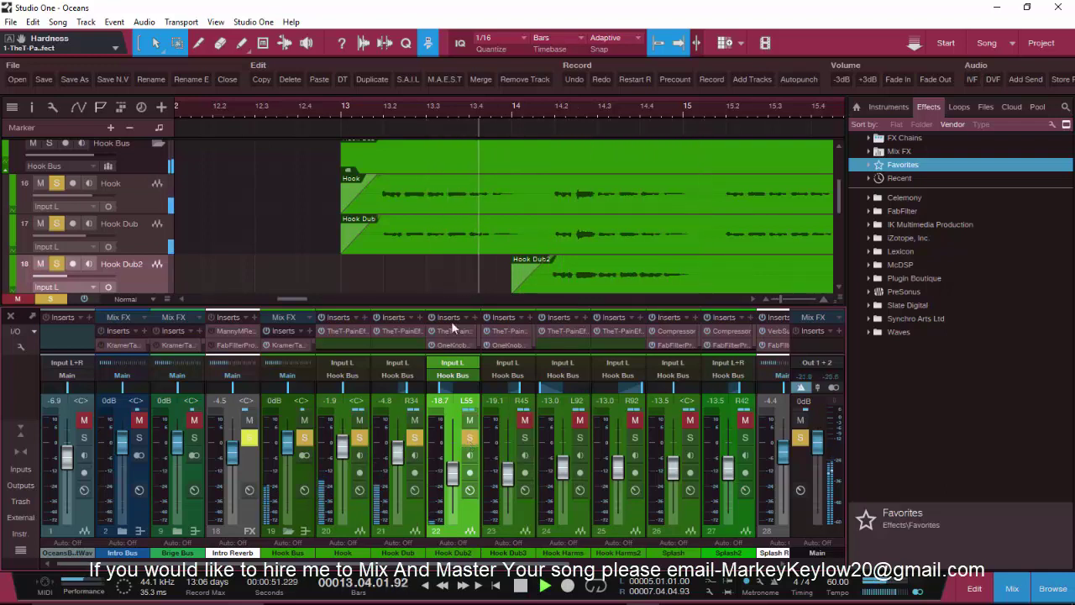
pyautogui.moveTo(295, 298); pyautogui.dragTo(306, 299)
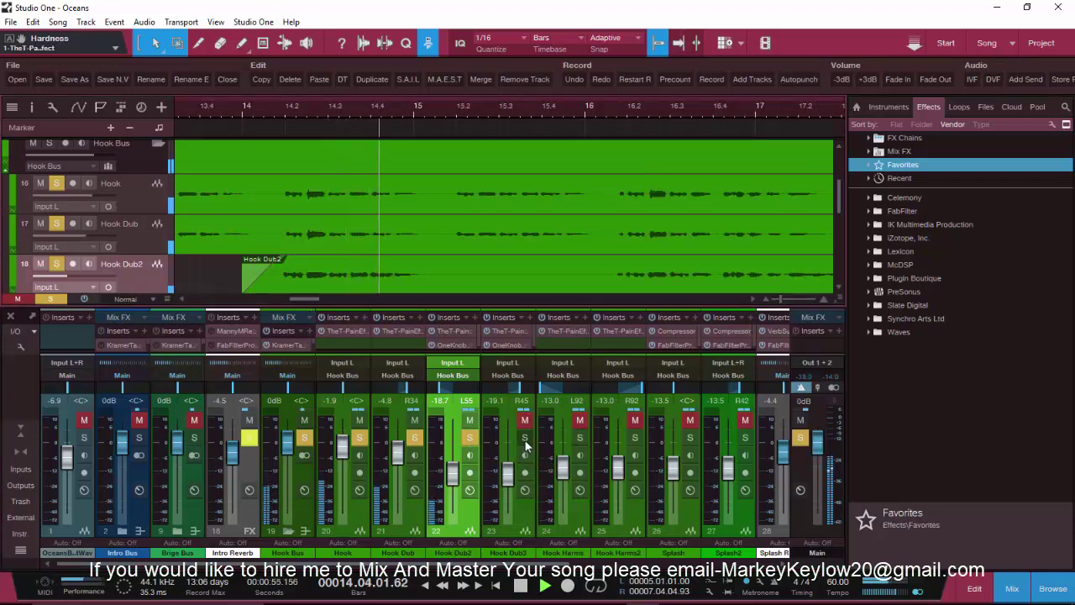
pyautogui.press('space')
pyautogui.press('space')
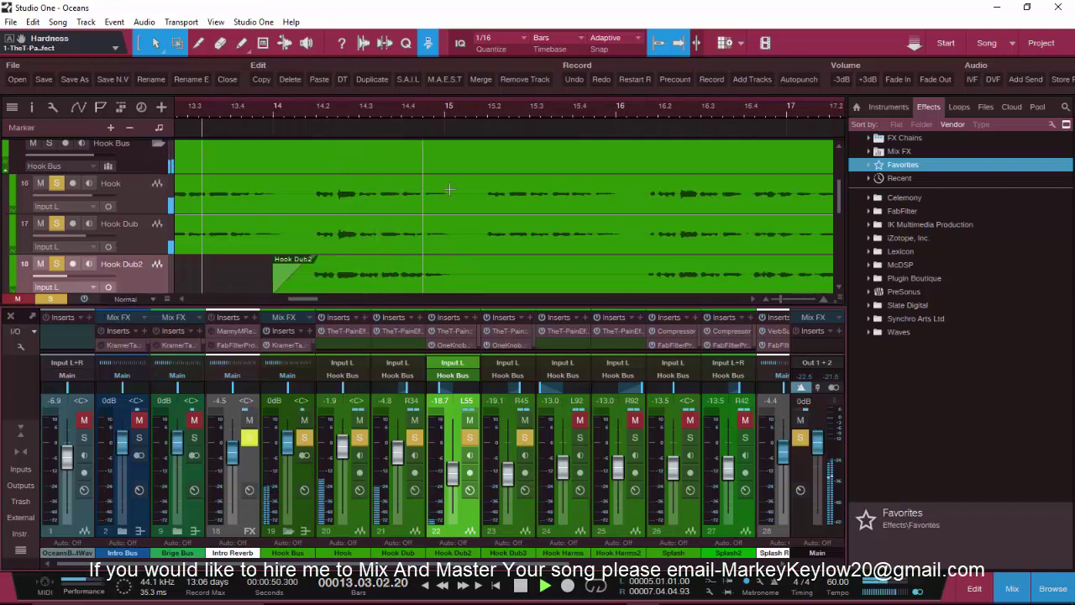
pyautogui.scroll(-3, 457, 176)
pyautogui.scroll(-3, 427, 111)
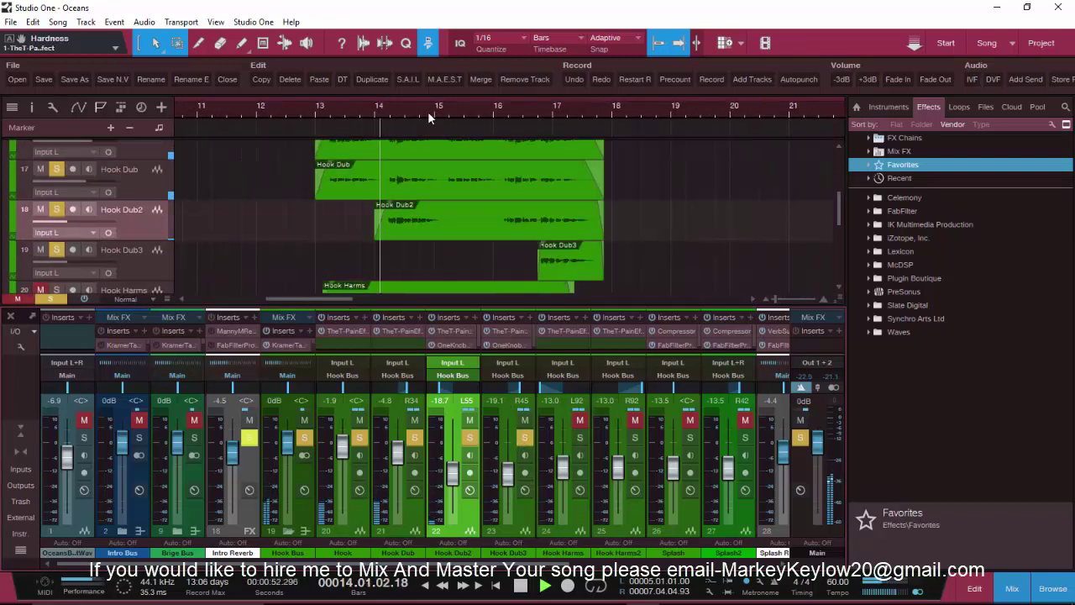
pyautogui.hscroll(3, 550, 486)
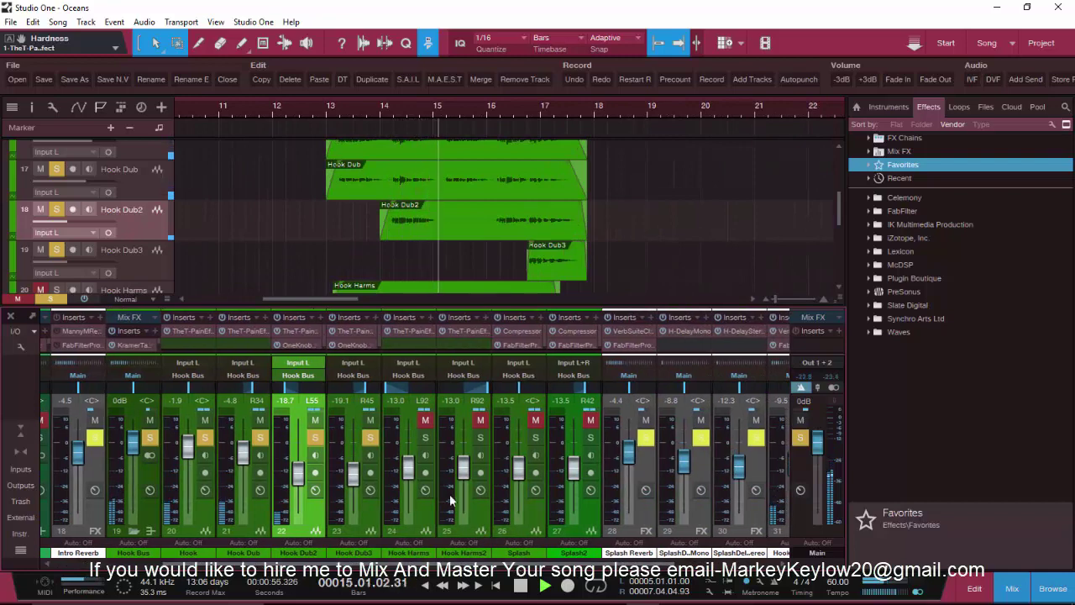
# Solo the Hook Harms and Hook Harms2 channels, play the layered hook with them, and stop playback
pyautogui.press('space')
pyautogui.click(425, 420)
pyautogui.click(481, 420)
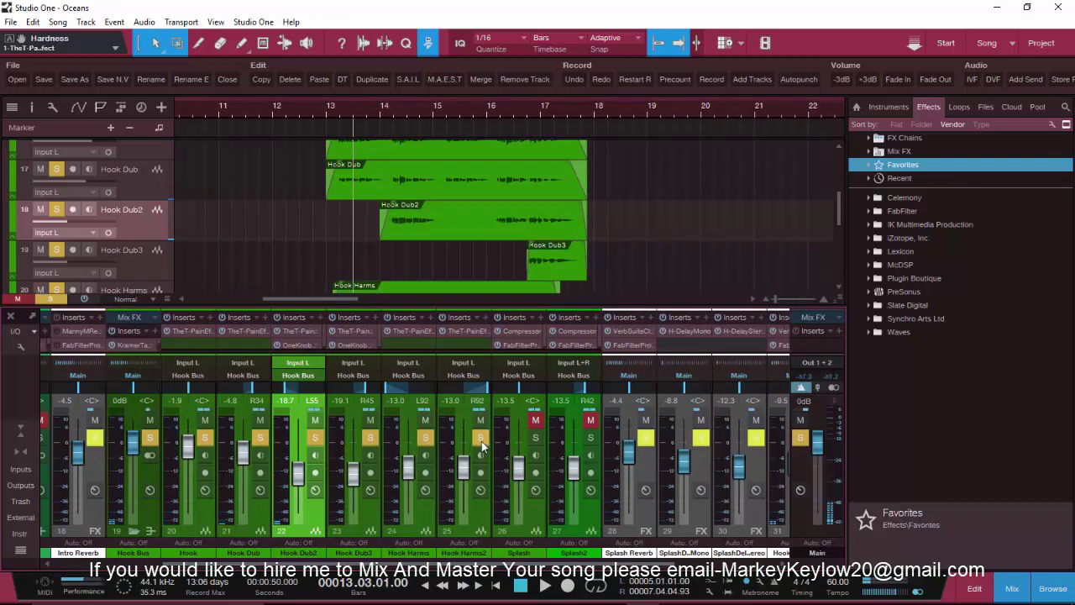
pyautogui.press('space')
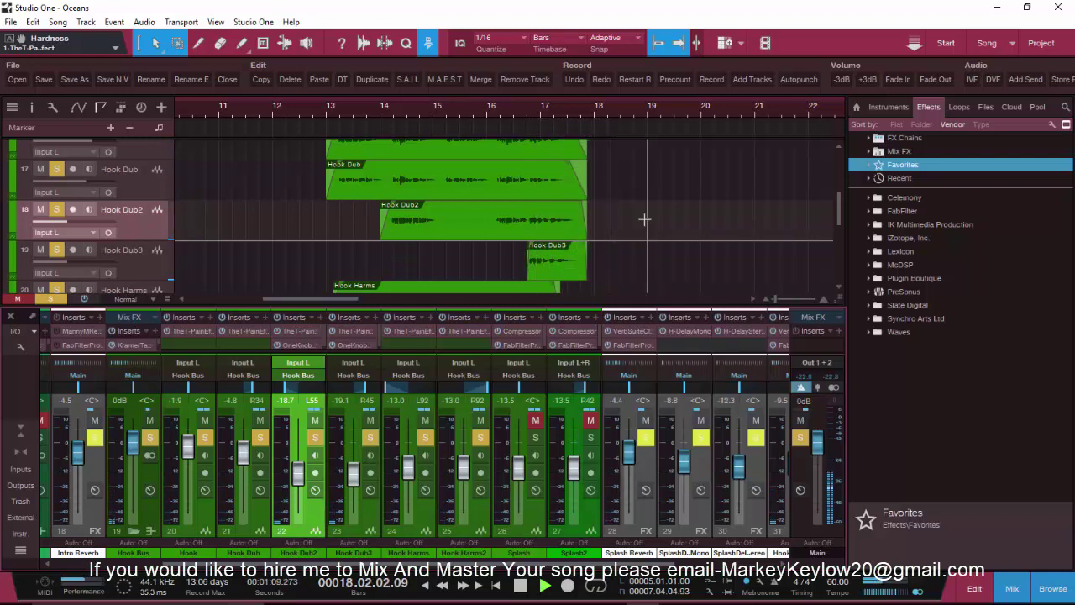
pyautogui.press('space')
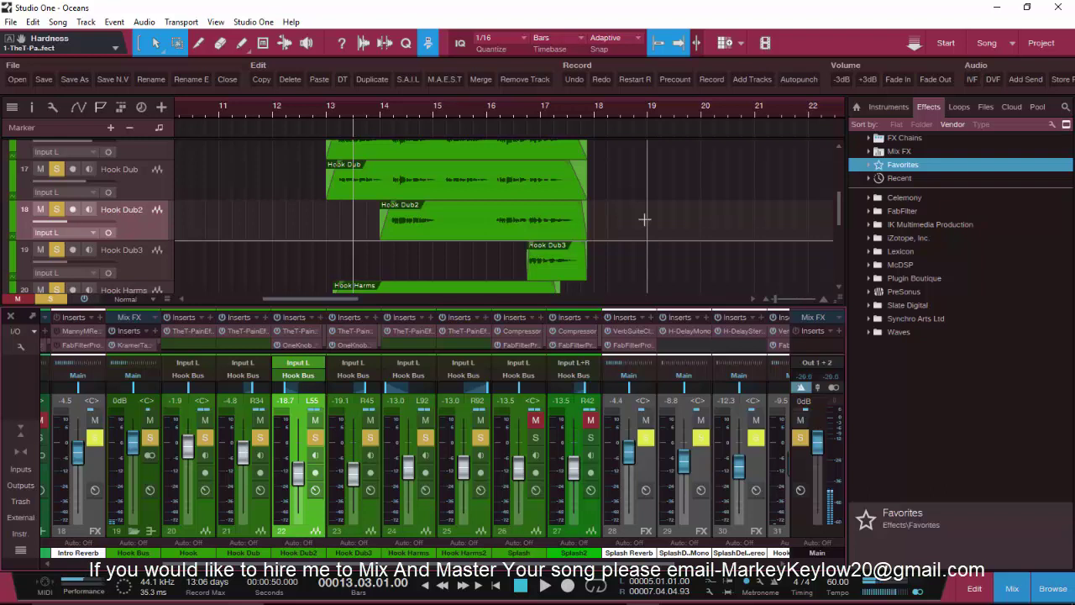
# Play the soloed hook layers and examine how the dub, harmony, splash and section bus clips are placed across the arrangement
pyautogui.scroll(-3, 319, 215)
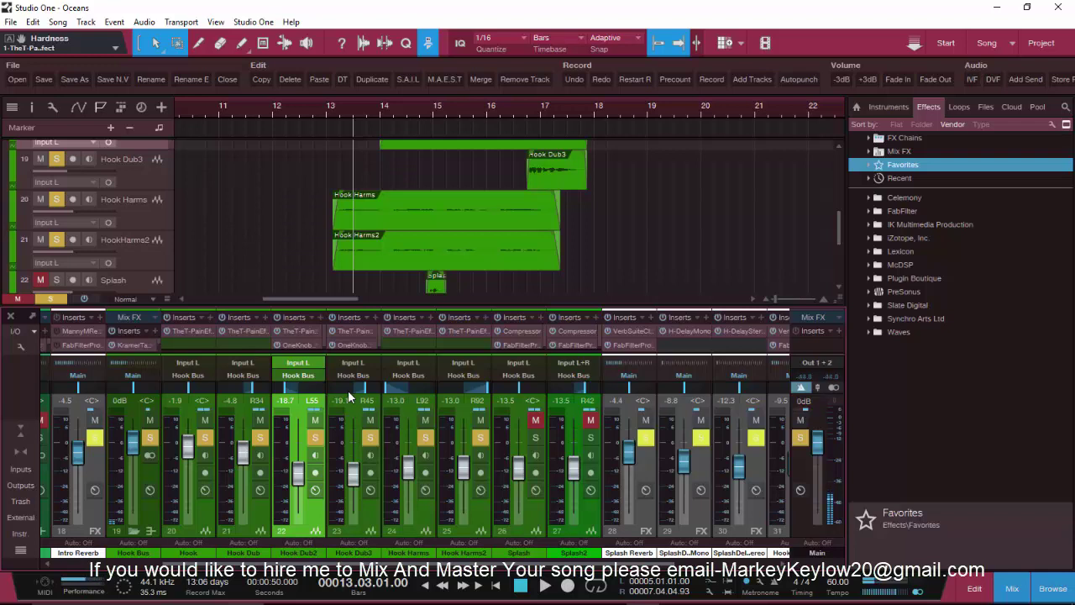
pyautogui.scroll(4, 347, 178)
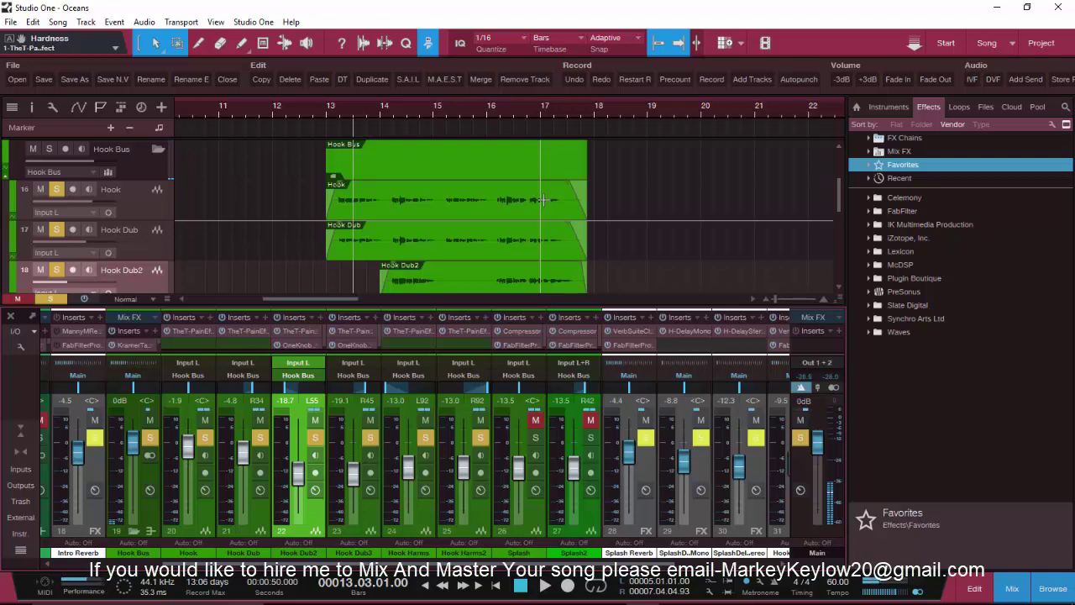
pyautogui.scroll(-3, 542, 226)
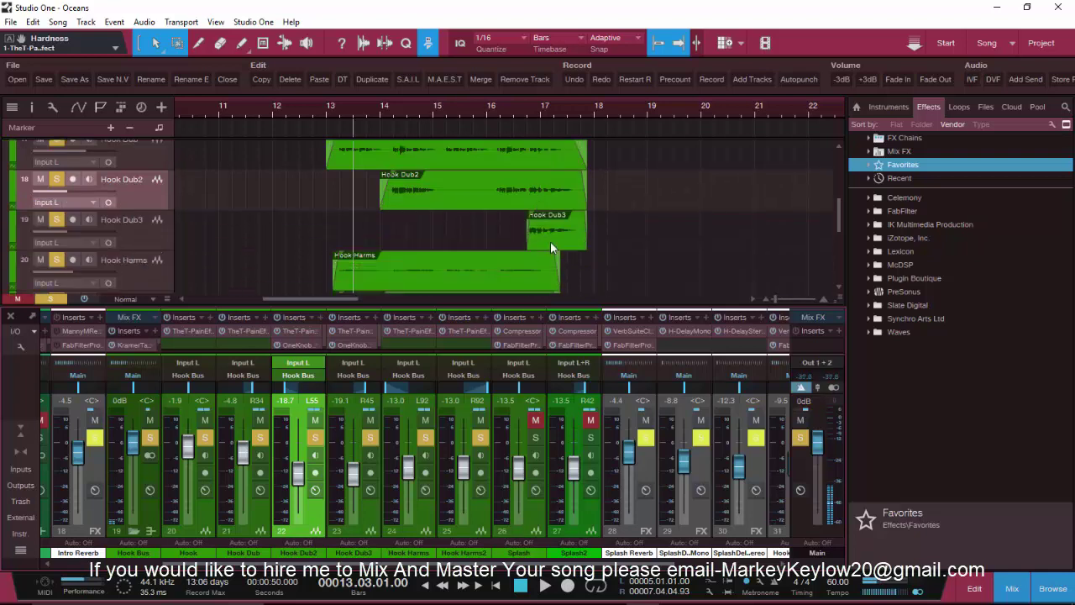
pyautogui.scroll(-3, 353, 113)
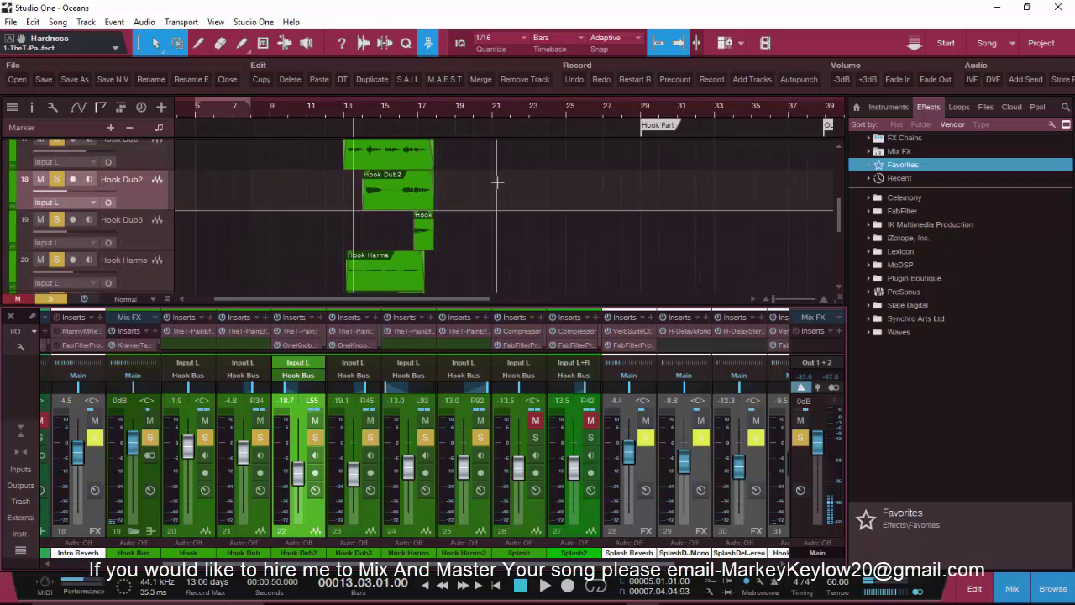
pyautogui.press('space')
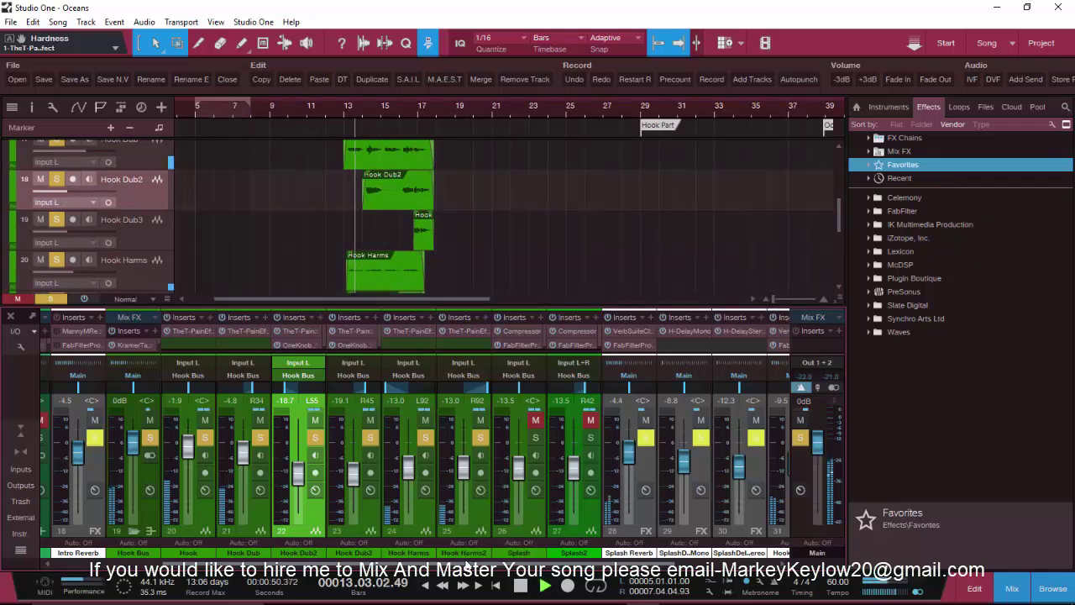
pyautogui.scroll(-4, 547, 231)
pyautogui.scroll(-3, 547, 231)
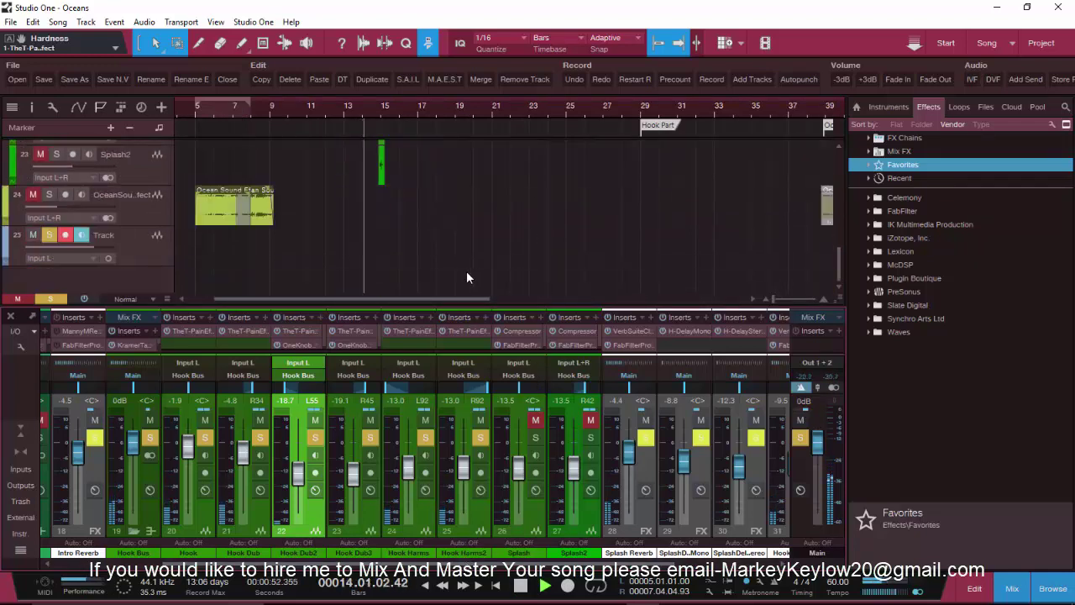
pyautogui.press('space')
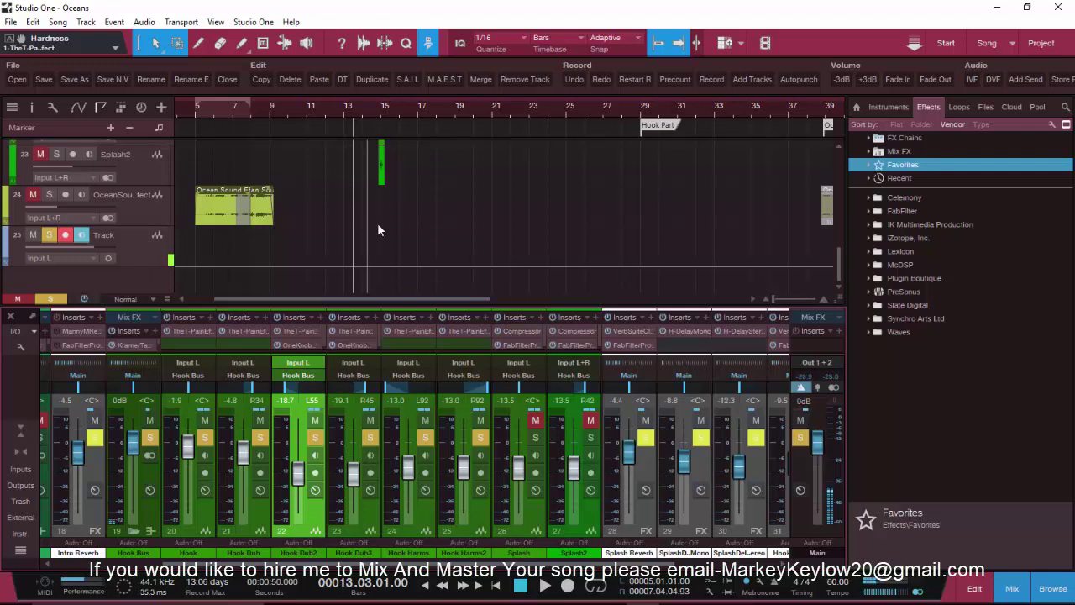
pyautogui.scroll(6, 377, 223)
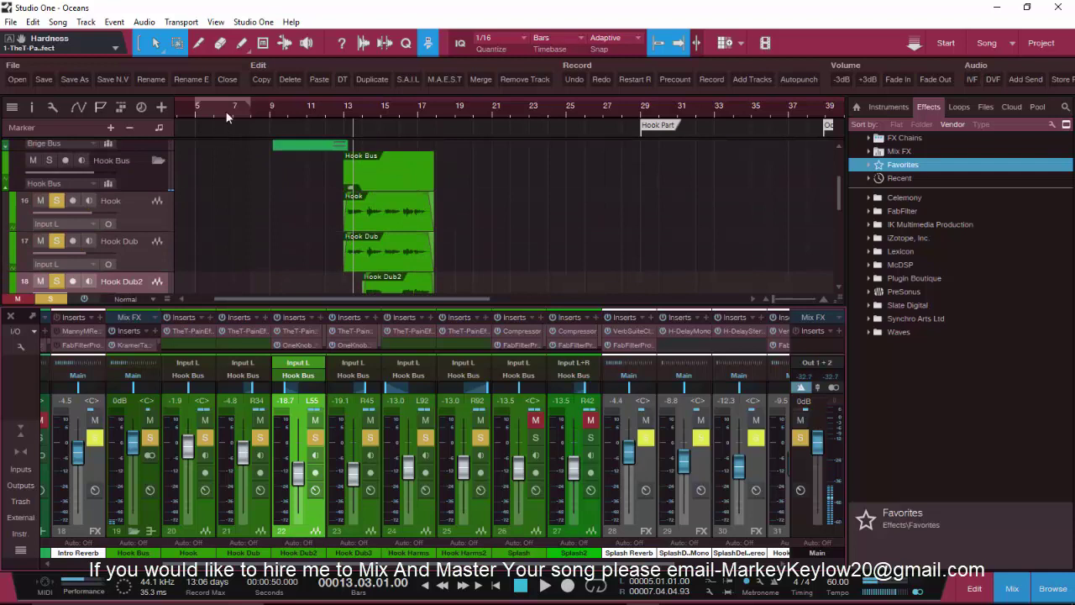
pyautogui.moveTo(226, 111); pyautogui.dragTo(266, 184)
pyautogui.scroll(4, 266, 184)
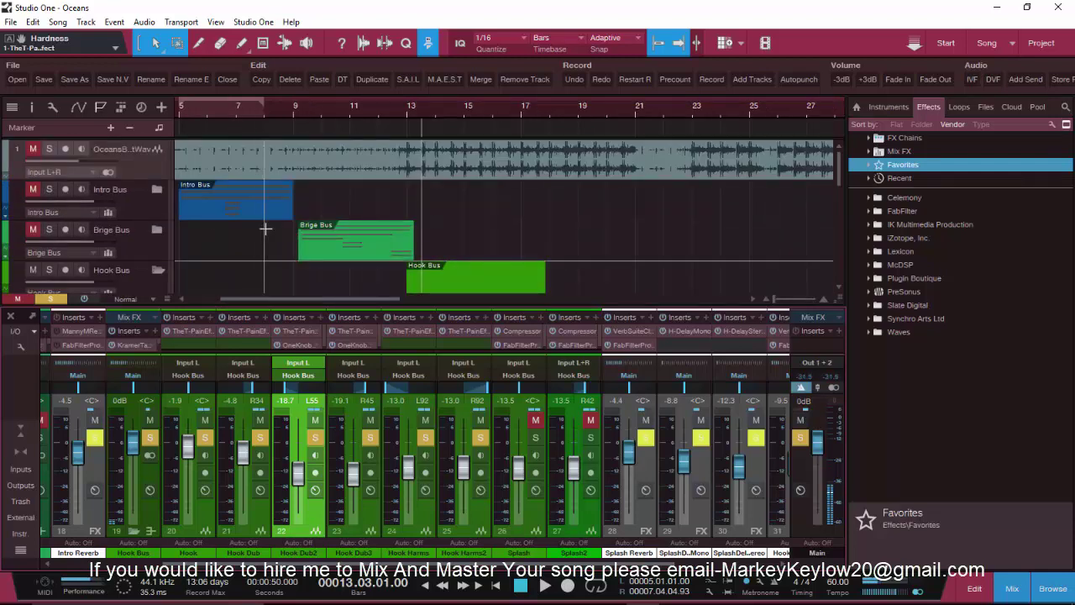
pyautogui.scroll(-5, 288, 225)
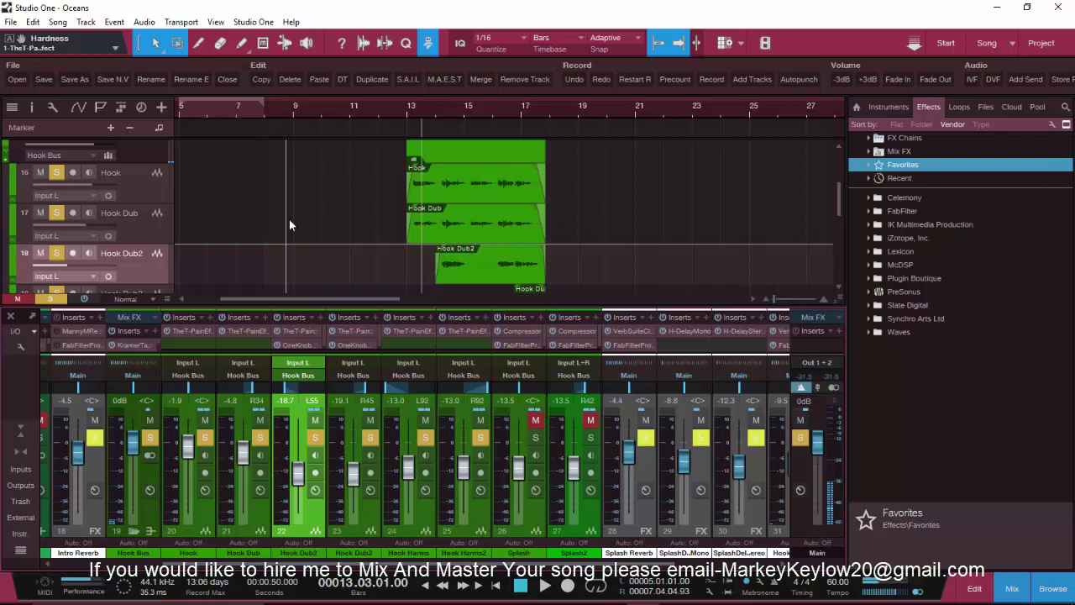
pyautogui.scroll(-3, 269, 227)
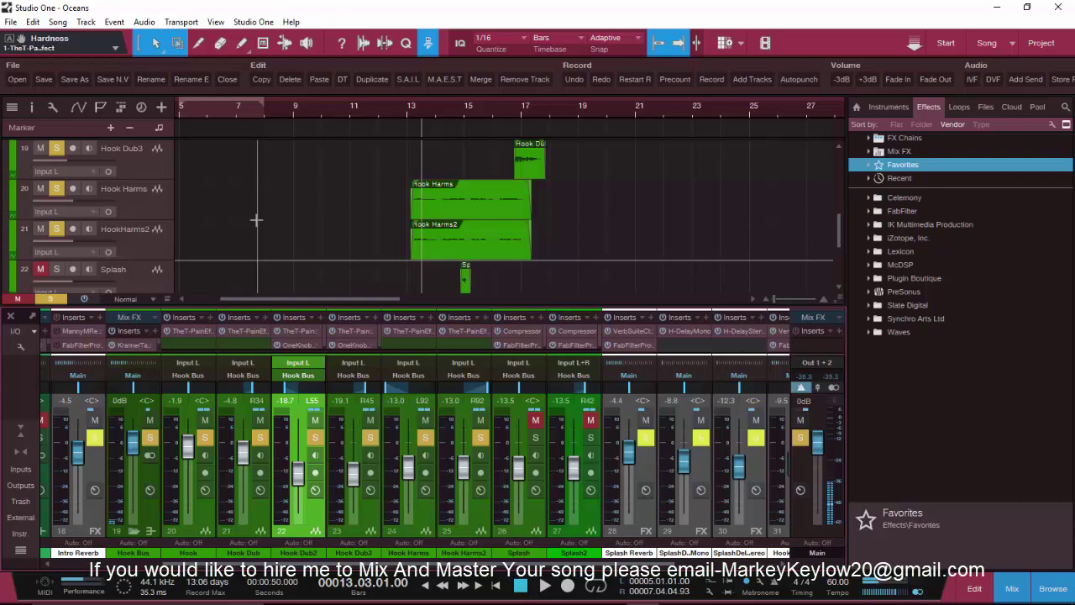
pyautogui.moveTo(670, 588)
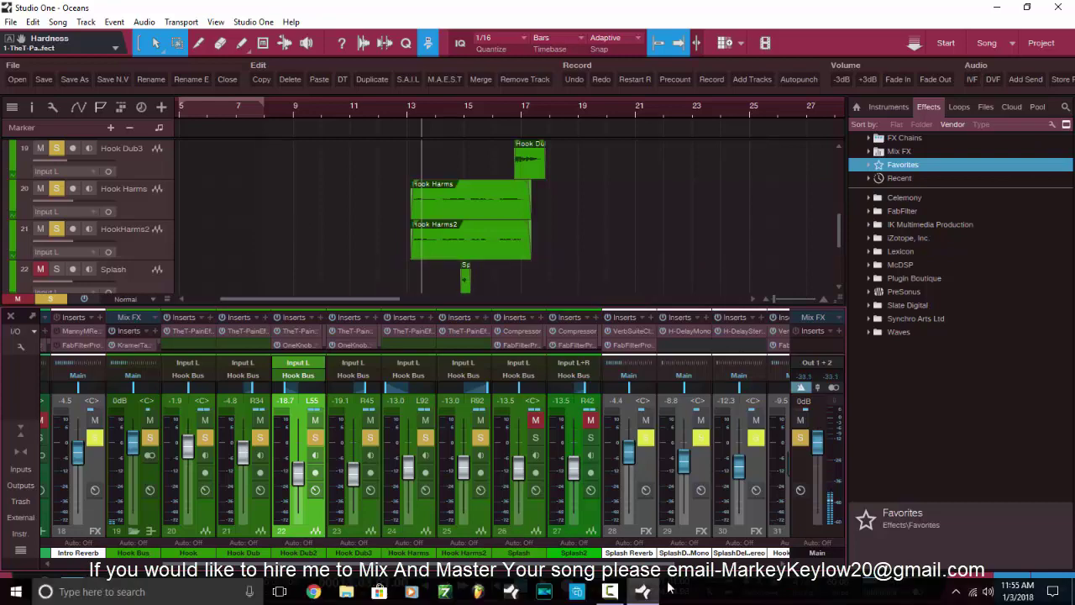
pyautogui.click(643, 593)
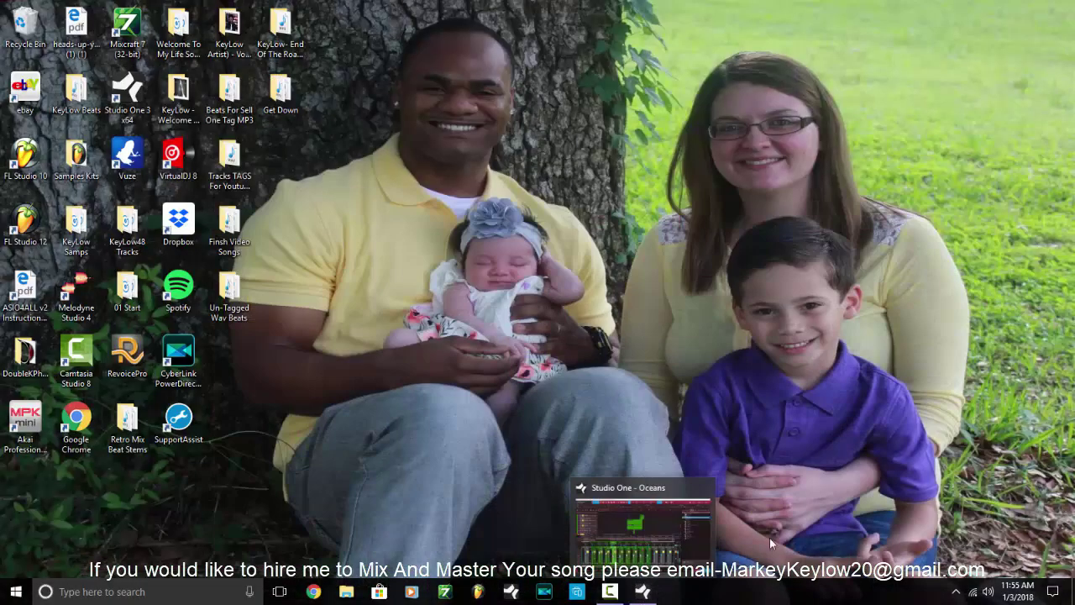
pyautogui.click(644, 593)
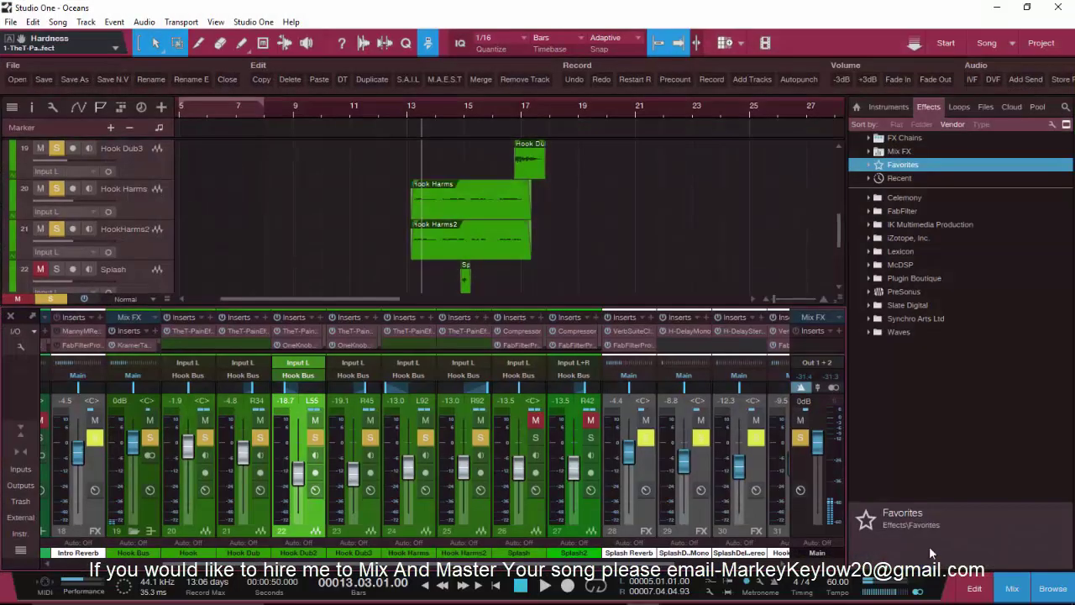
pyautogui.click(620, 592)
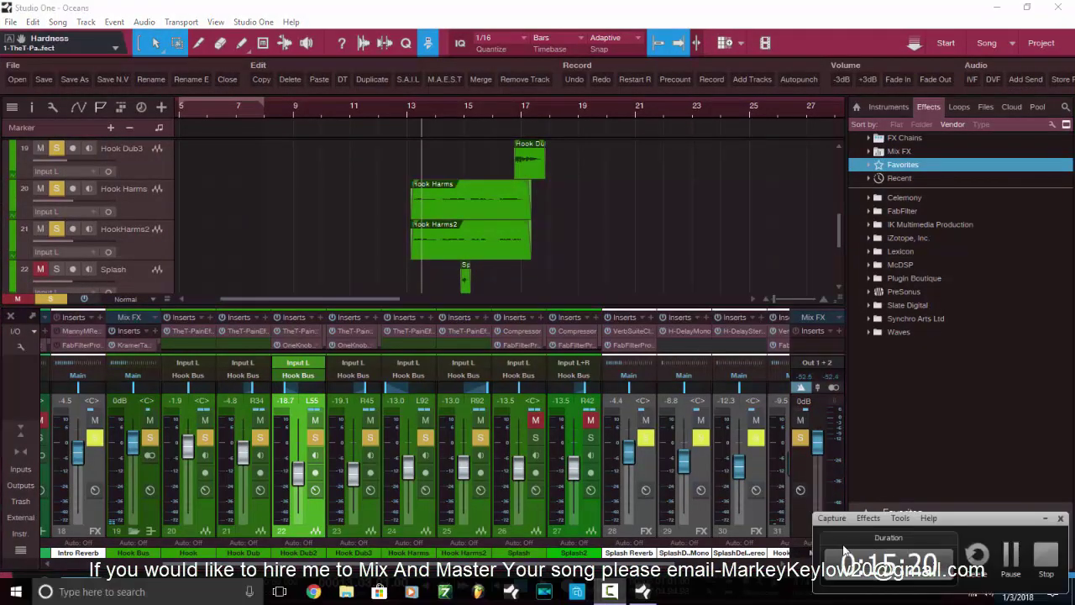
pyautogui.click(1044, 519)
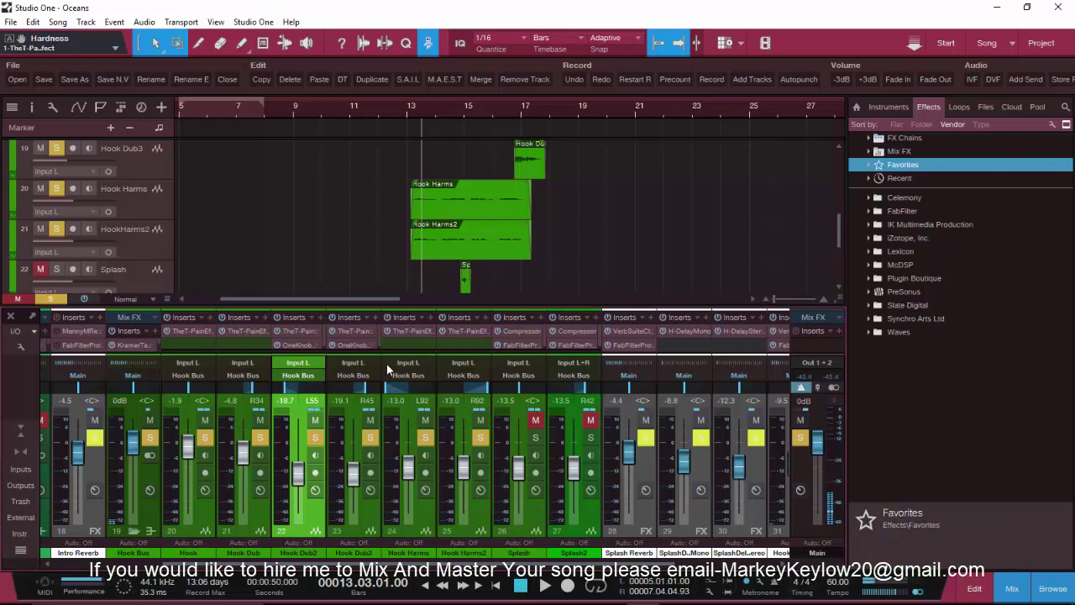
# Enlarge the mixer and examine the low and high cut filters in the Splash Reverb channel's FabFilter Pro-Q 2, closing it when done
pyautogui.scroll(1, 430, 262)
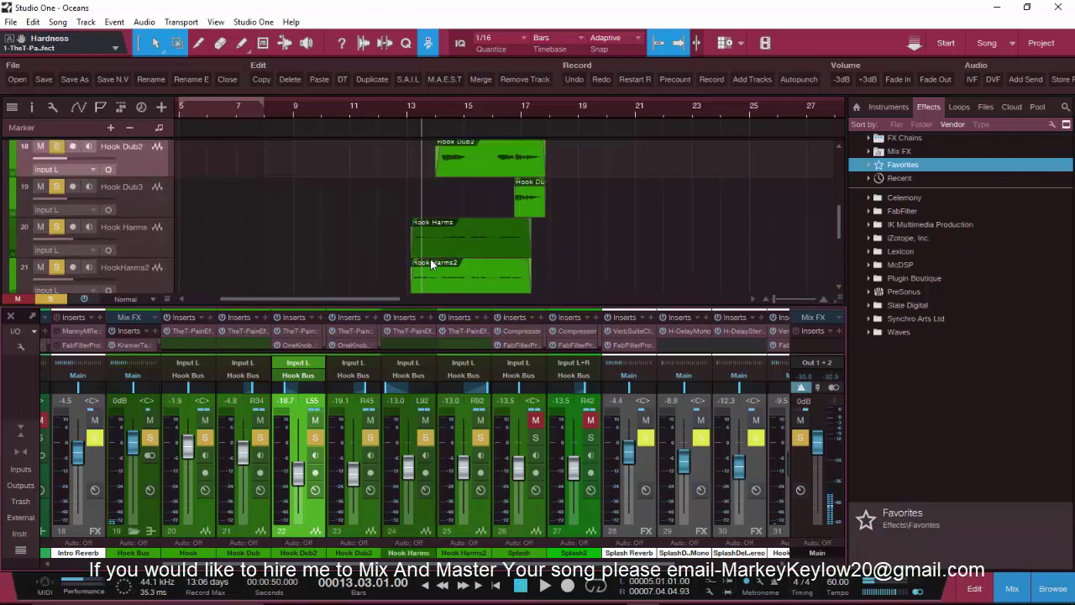
pyautogui.scroll(3, 430, 263)
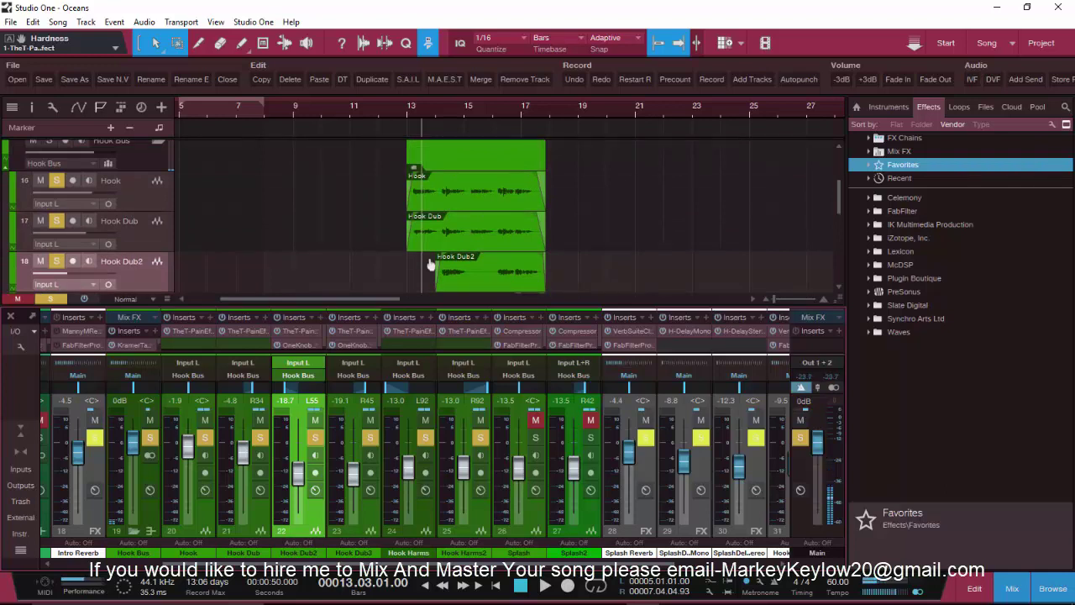
pyautogui.scroll(10, 430, 262)
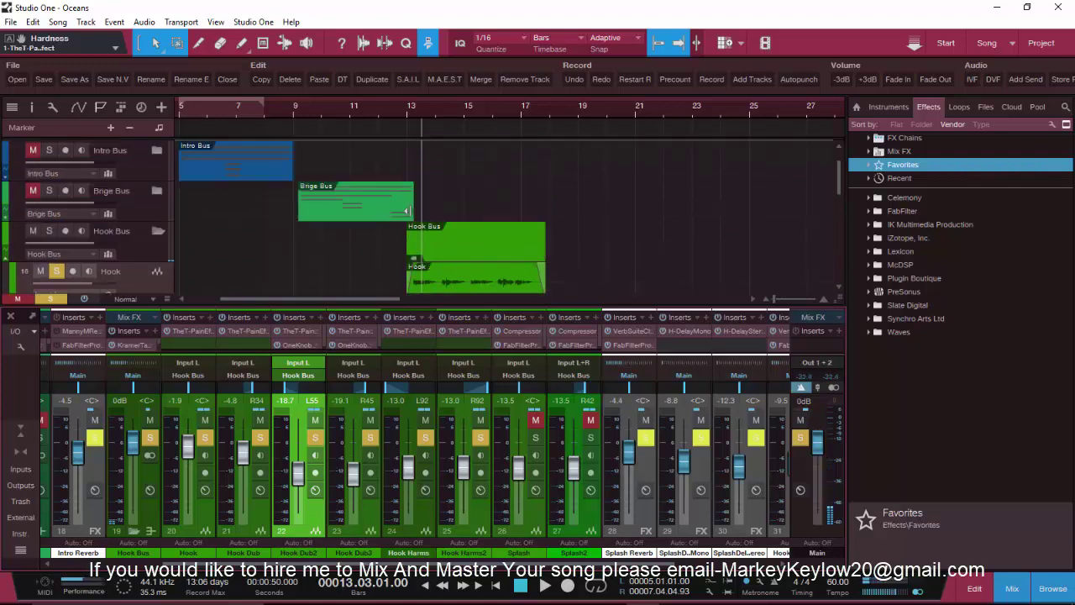
pyautogui.scroll(-10, 669, 191)
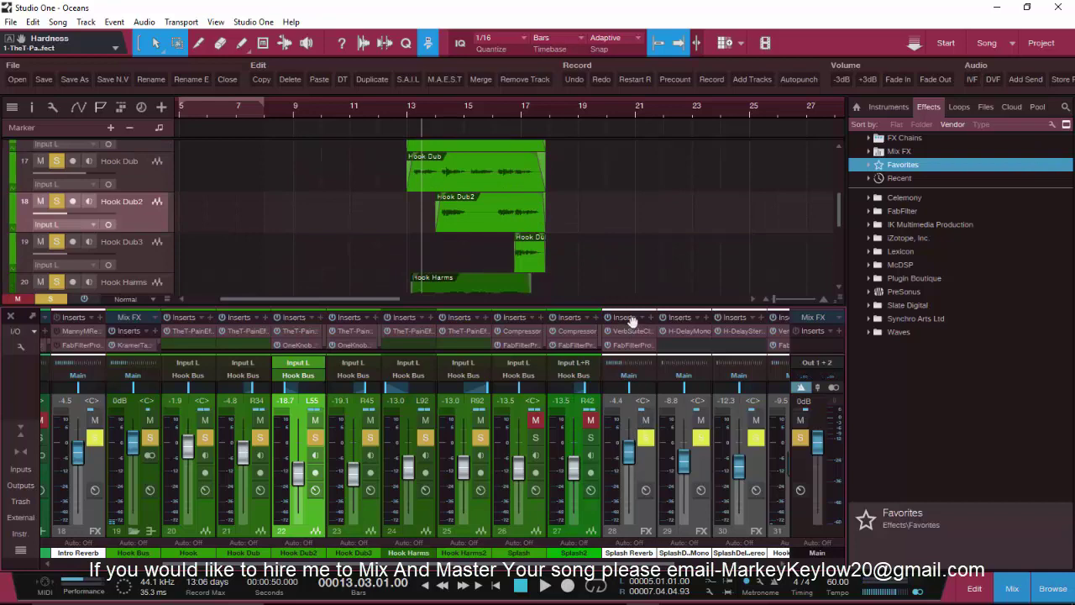
pyautogui.moveTo(637, 304); pyautogui.dragTo(641, 207)
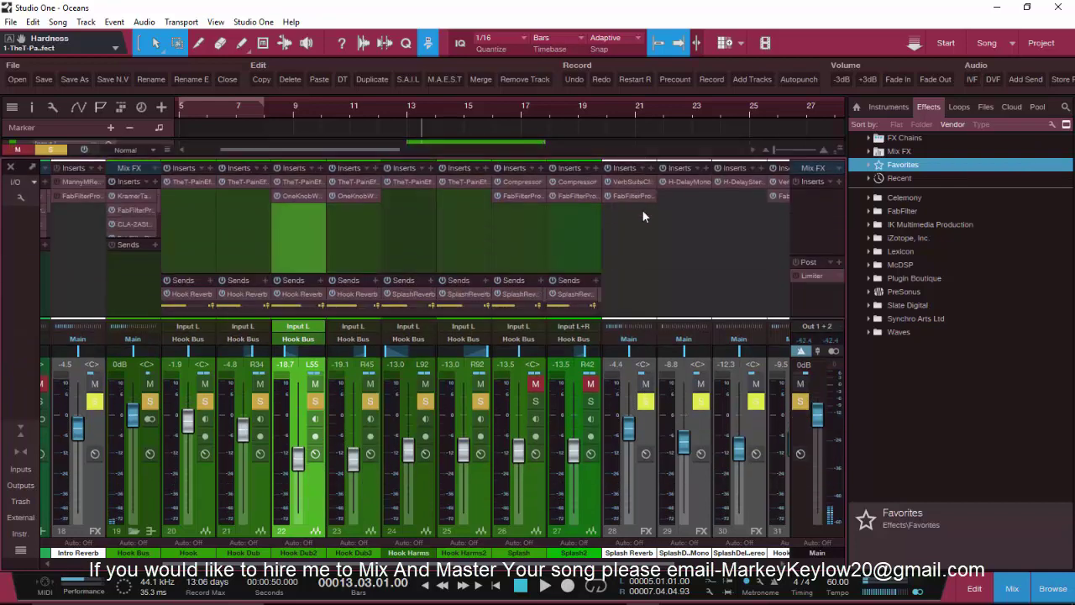
pyautogui.click(631, 195)
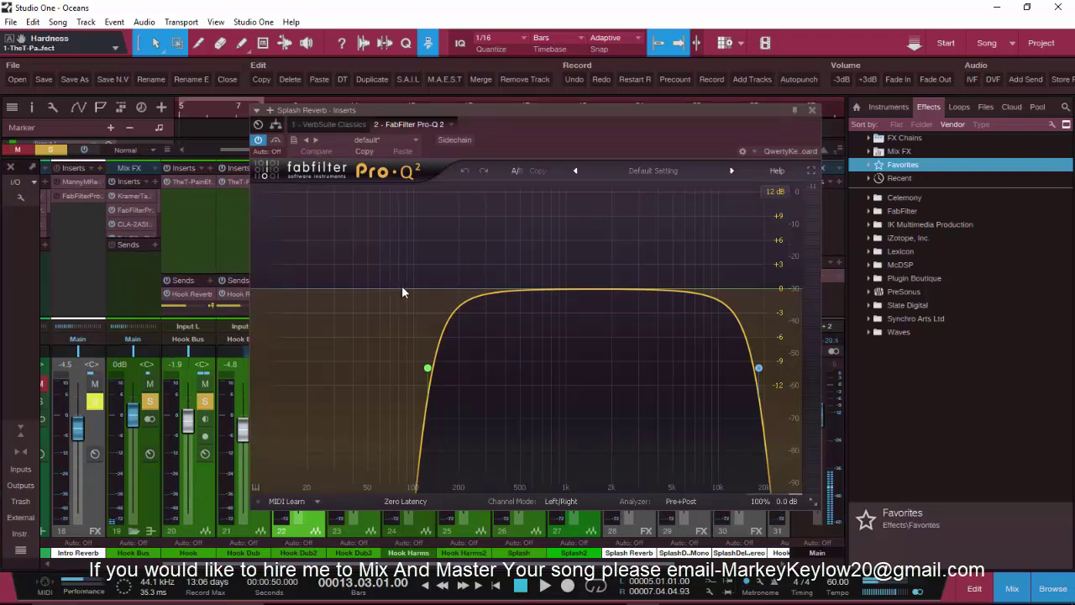
pyautogui.click(811, 111)
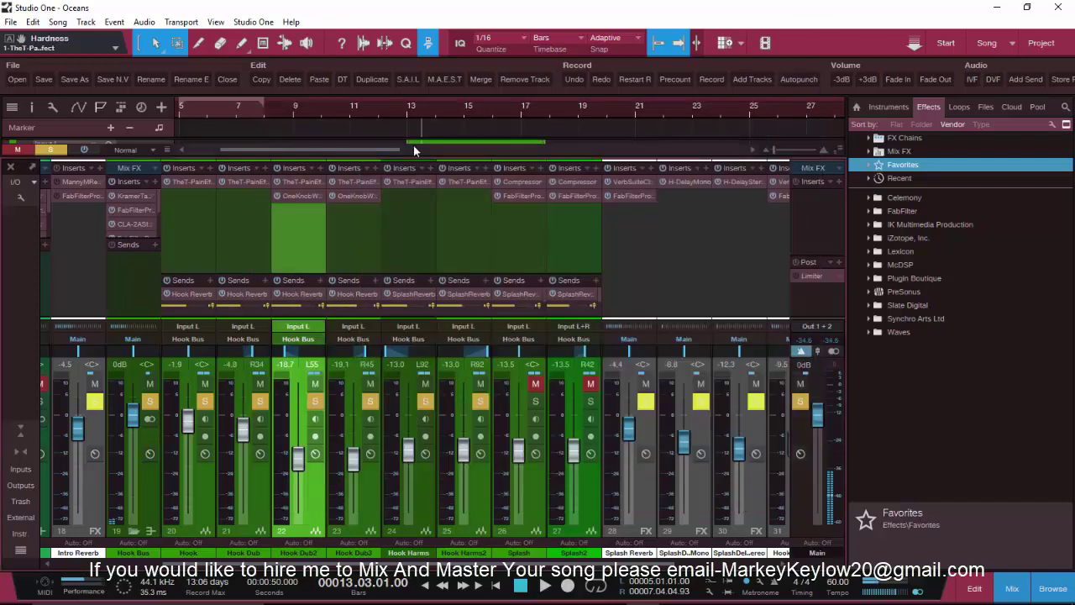
# Shrink the mixer's height to reveal the hook tracks and play the soloed hook layers from bar 13
pyautogui.moveTo(413, 144); pyautogui.dragTo(420, 326)
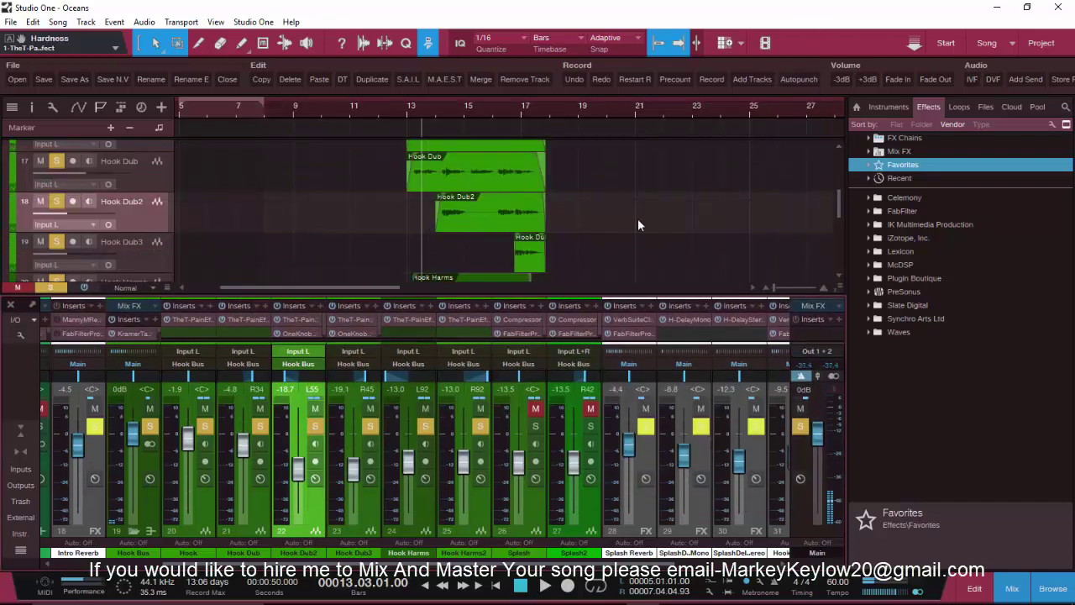
pyautogui.press('space')
pyautogui.scroll(-1, 639, 225)
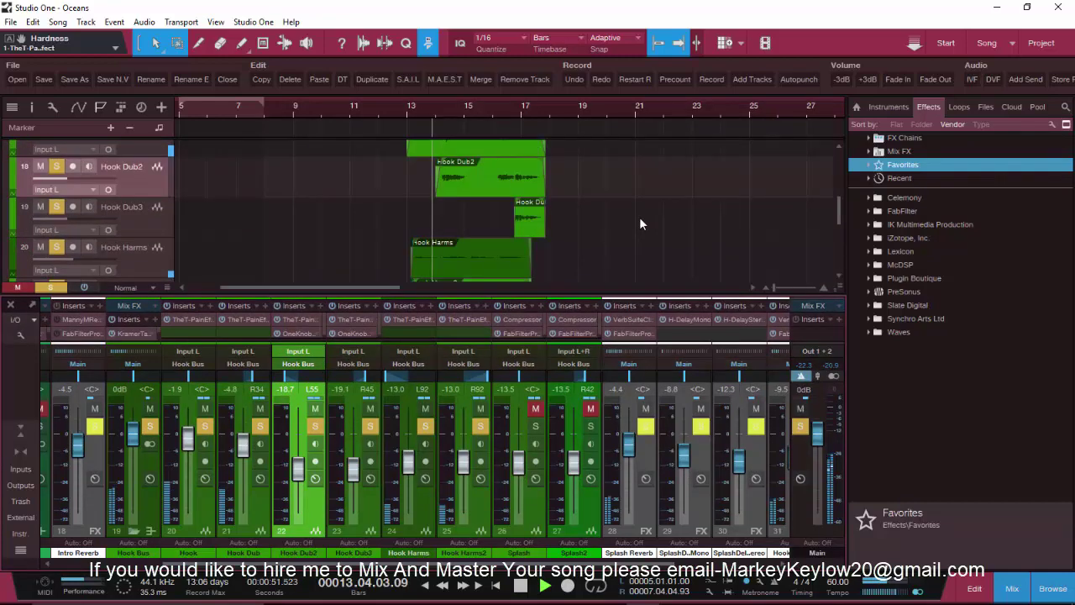
pyautogui.press('space')
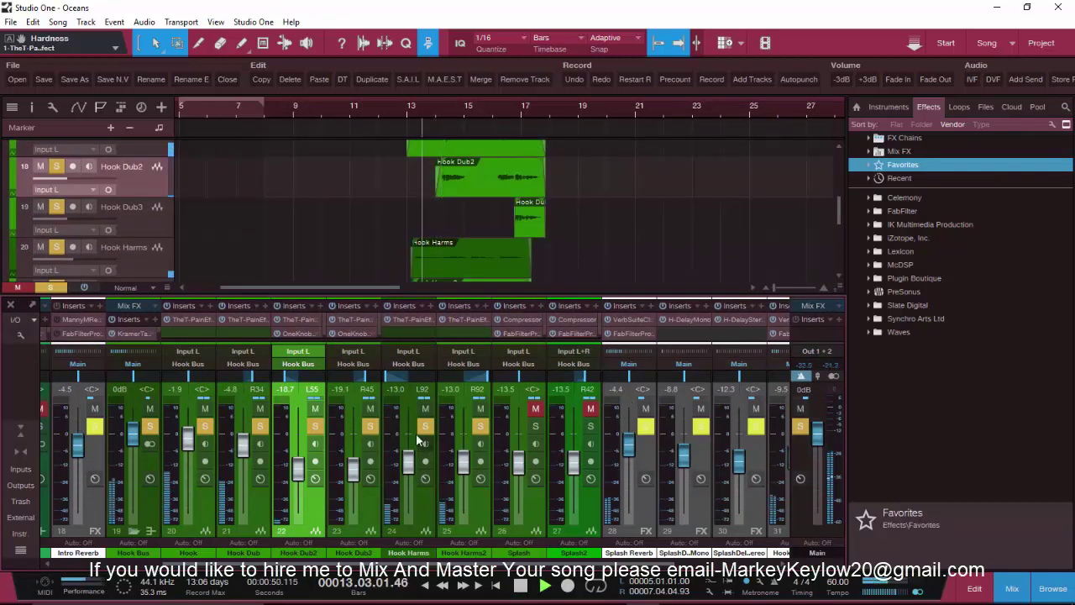
# Mute Hook, Hook Dub, Hook Dub2 and Hook Dub3, keep Hook Harms and Hook Harms2 soloed, and play the harmonies alone
pyautogui.click(259, 408)
pyautogui.click(205, 408)
pyautogui.click(315, 408)
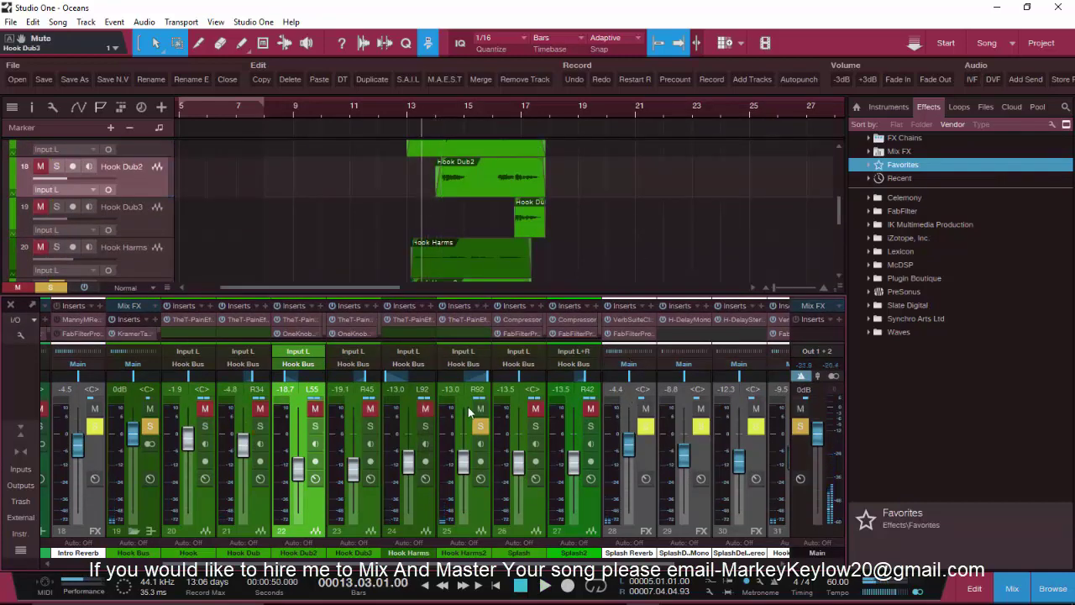
pyautogui.click(370, 408)
pyautogui.press('space')
pyautogui.click(423, 408)
pyautogui.click(424, 408)
pyautogui.click(425, 426)
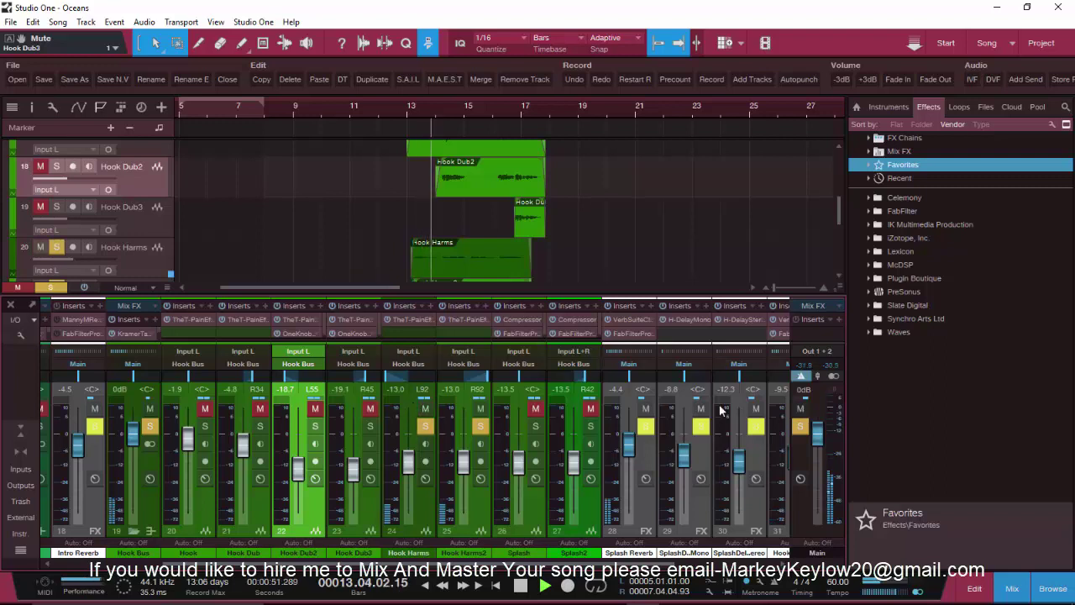
# Bypass and re-enable the Splash Reverb channel's FabFilter Pro-Q 2 during playback to compare the sound, stop playback and close the plug-in
pyautogui.click(628, 334)
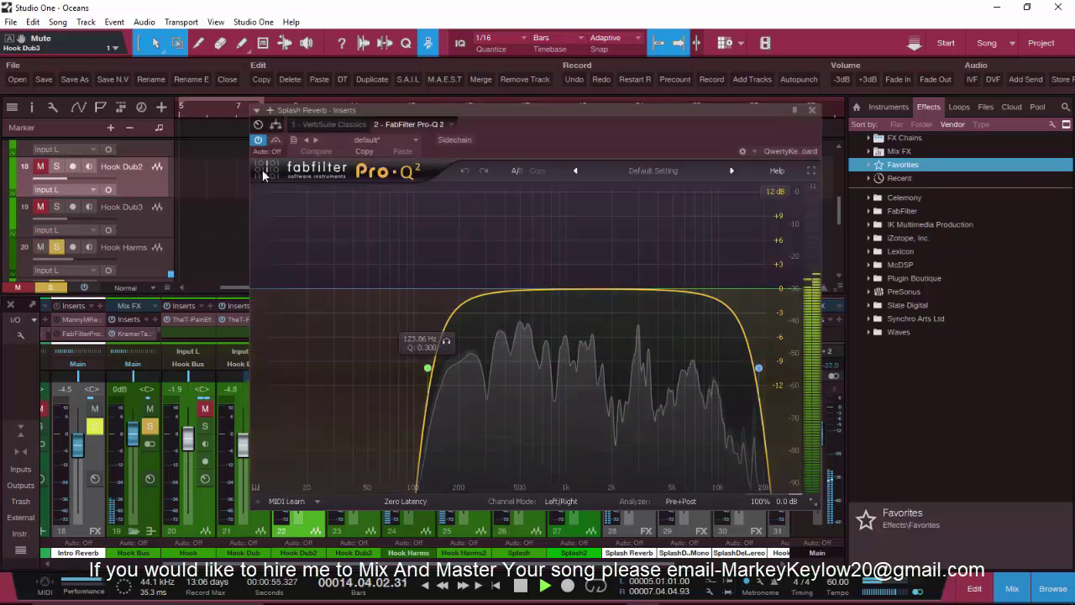
pyautogui.click(259, 144)
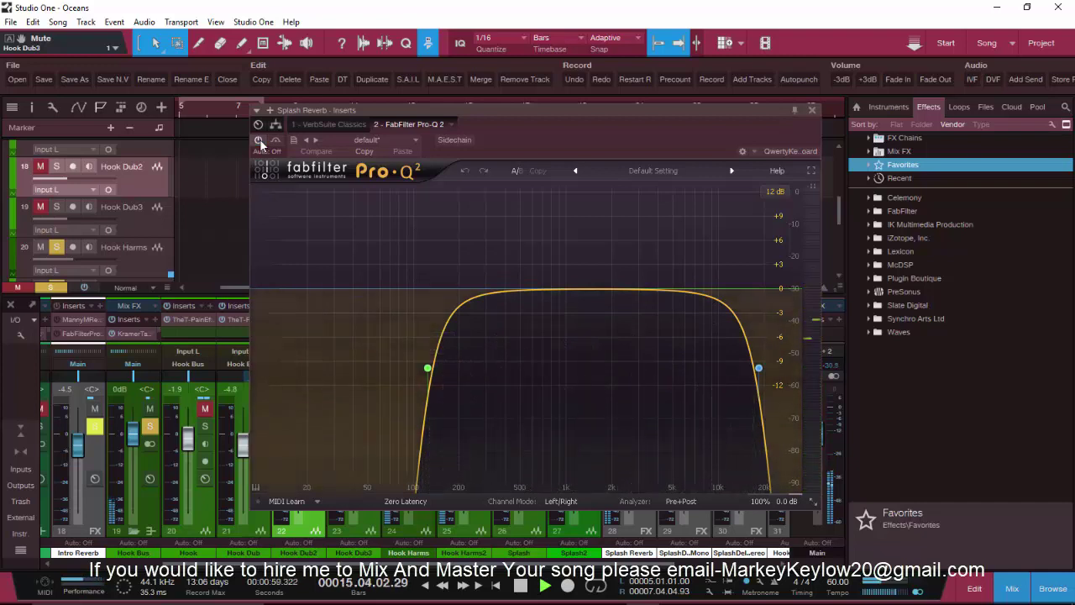
pyautogui.click(260, 145)
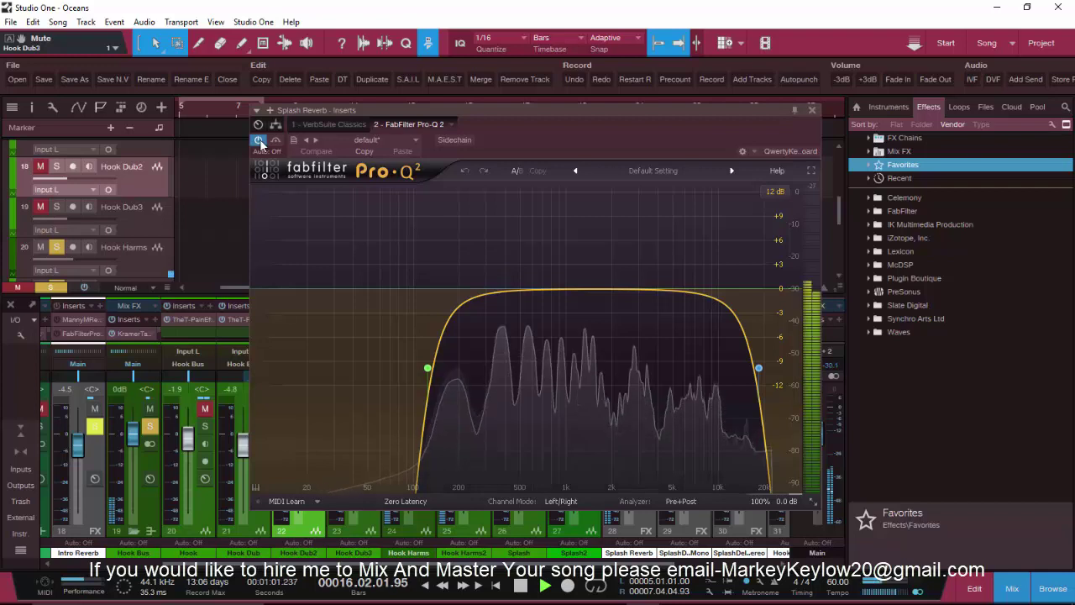
pyautogui.press('space')
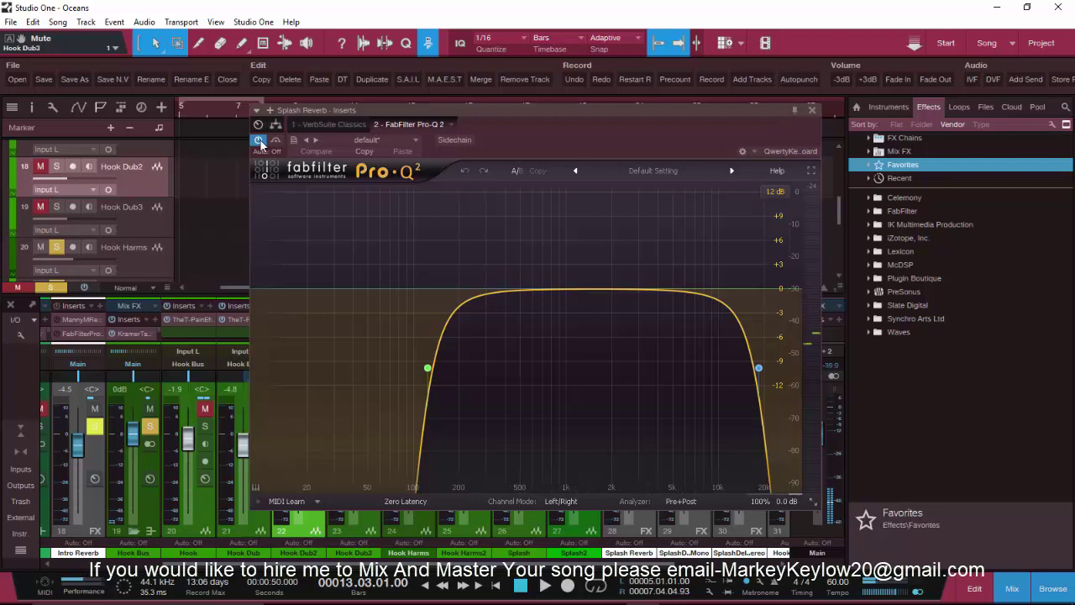
pyautogui.click(810, 111)
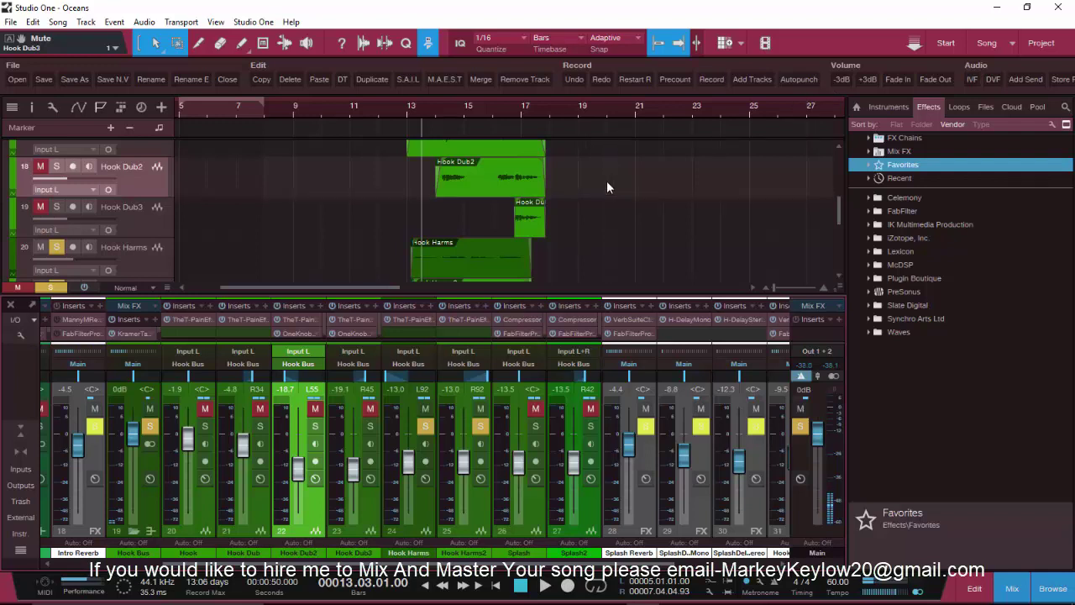
pyautogui.scroll(8, 606, 178)
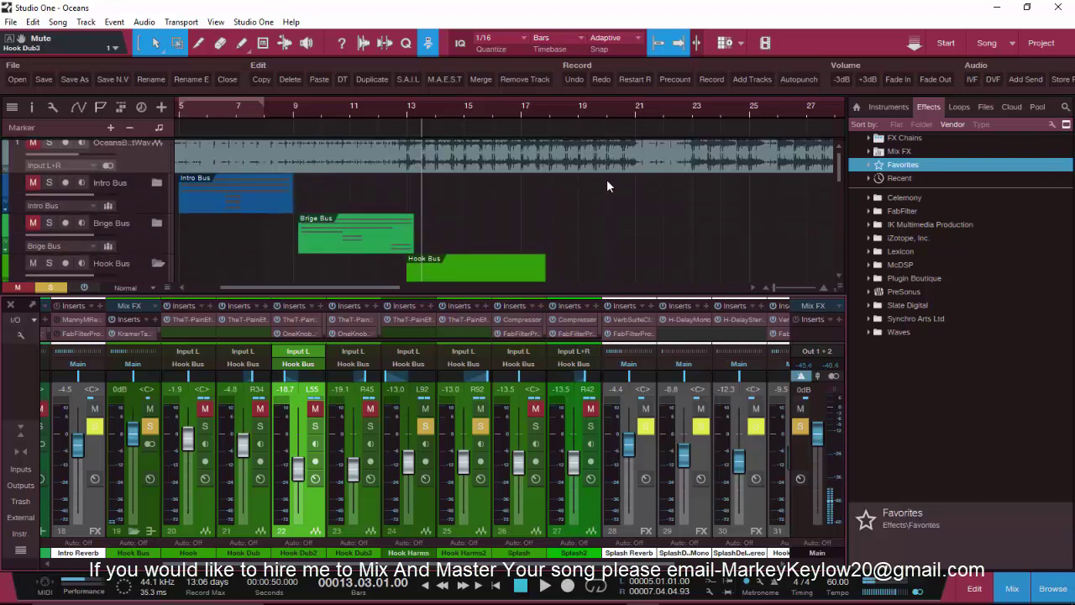